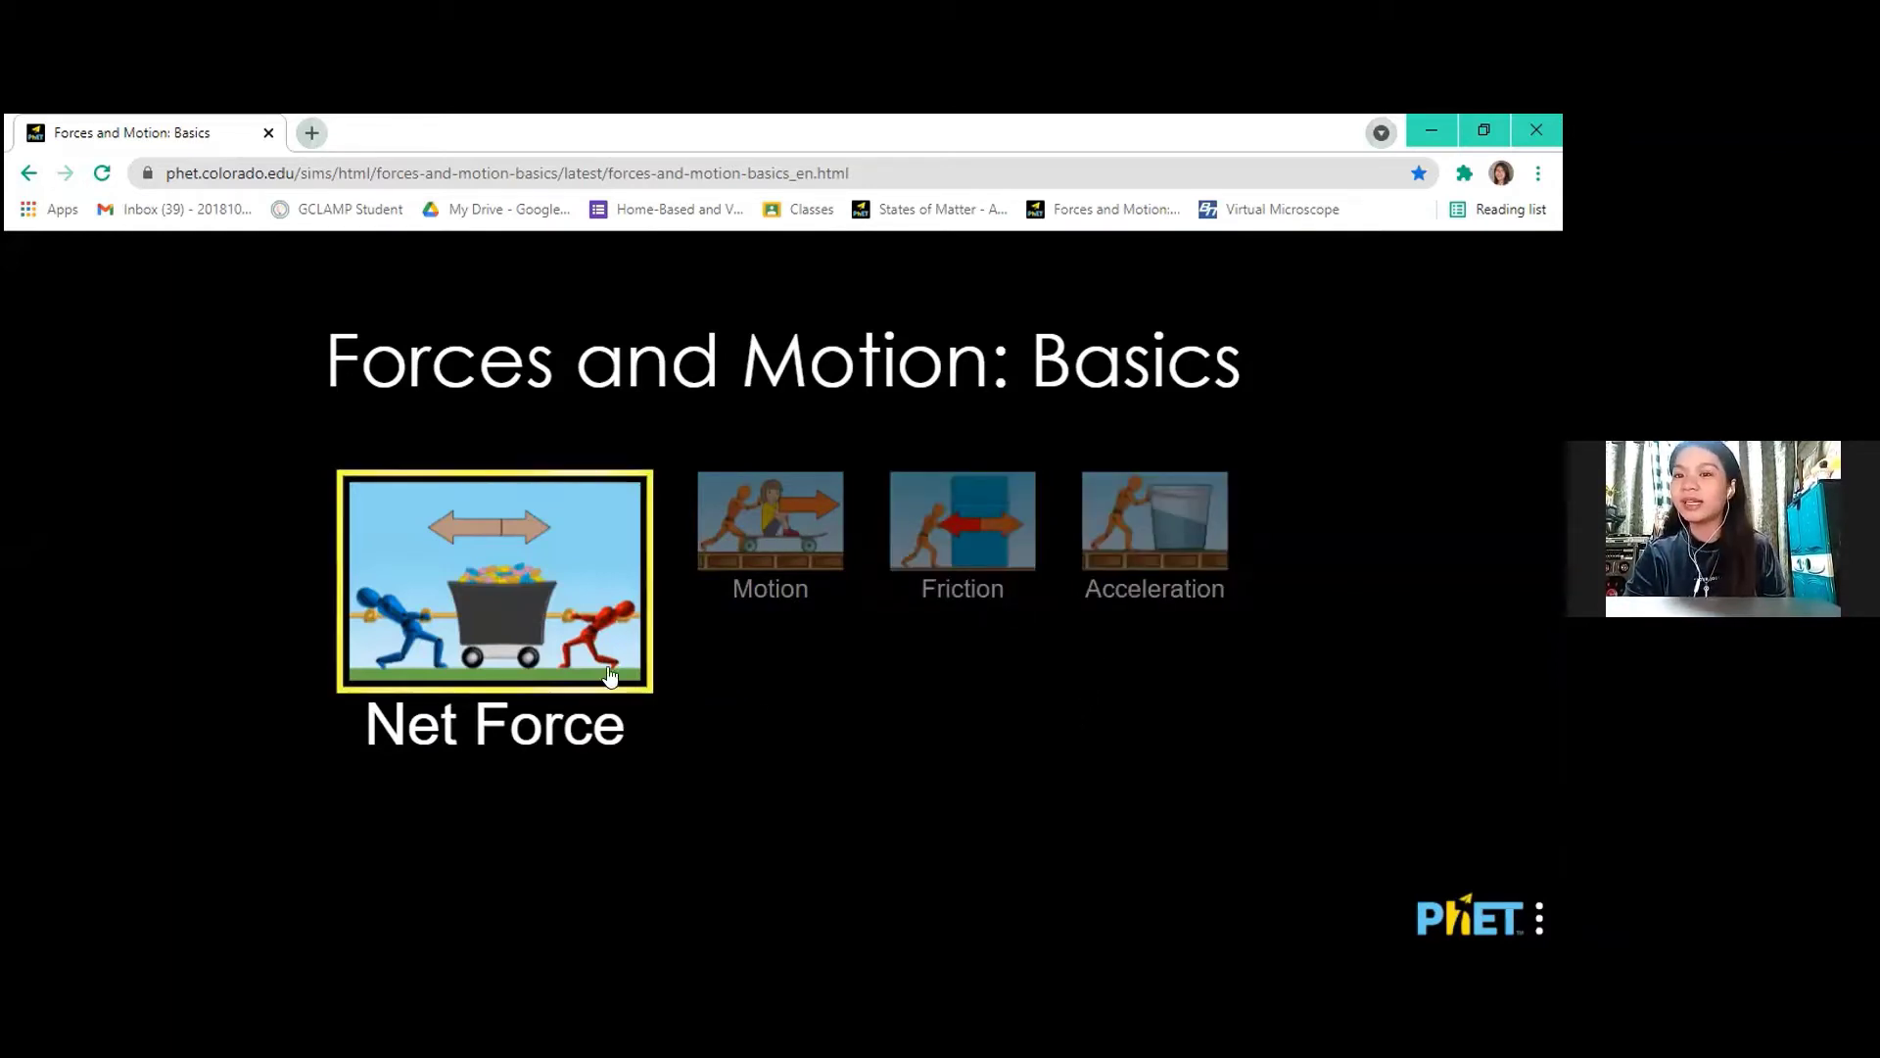
- Open the Net Force simulation, show the sum of forces, values and speed, and turn the sound on
click(493, 585)
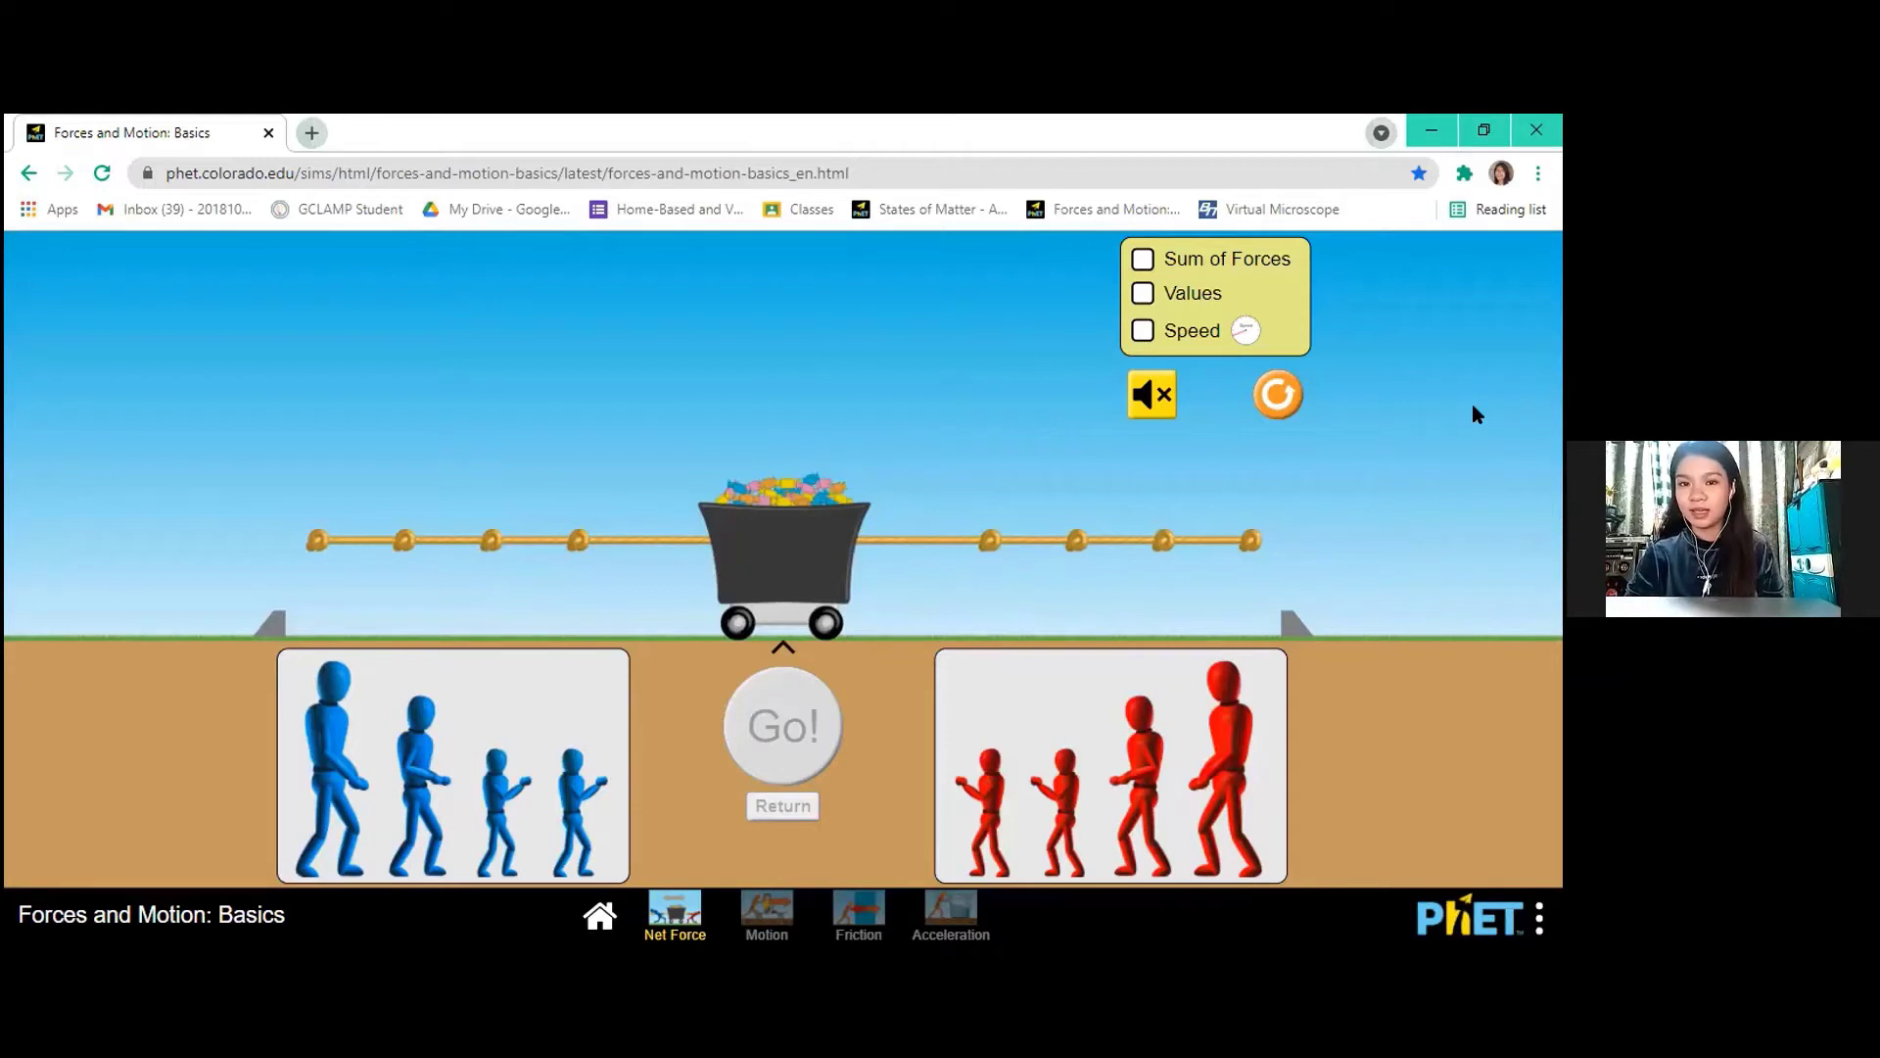
click(1143, 262)
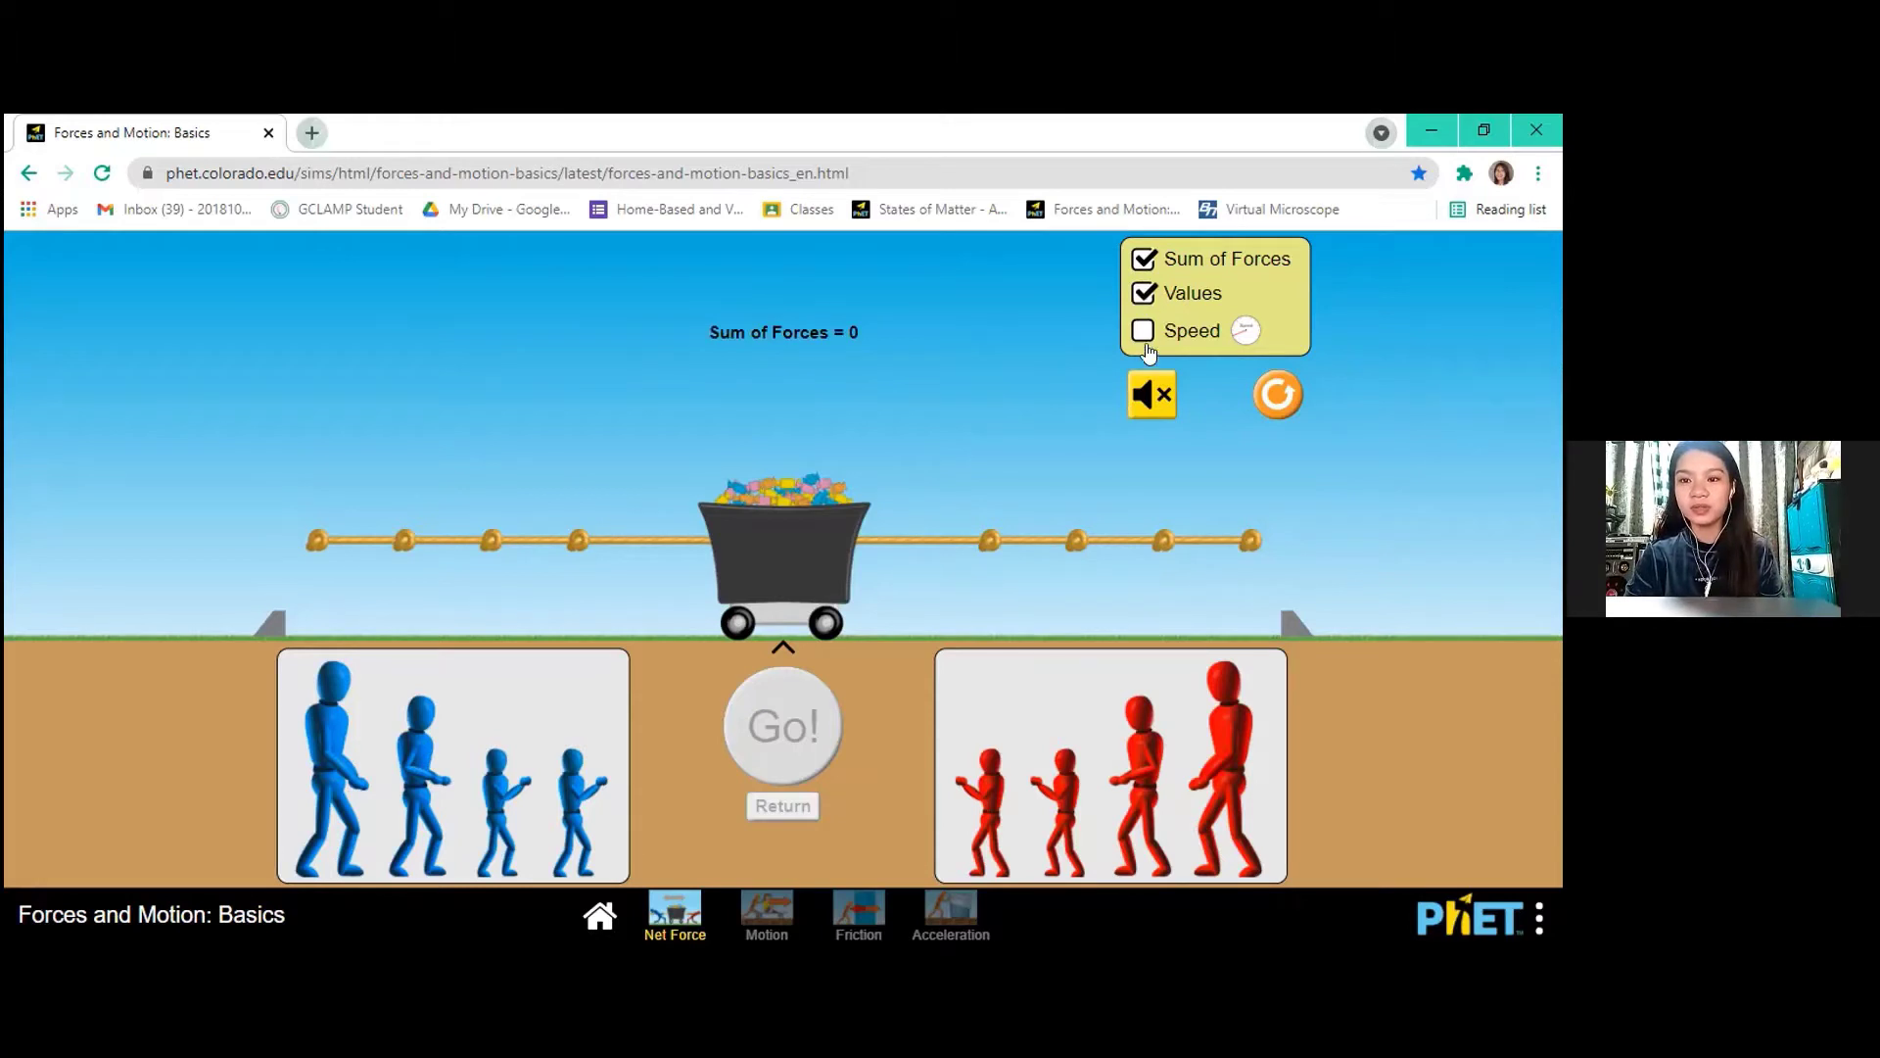
click(1146, 333)
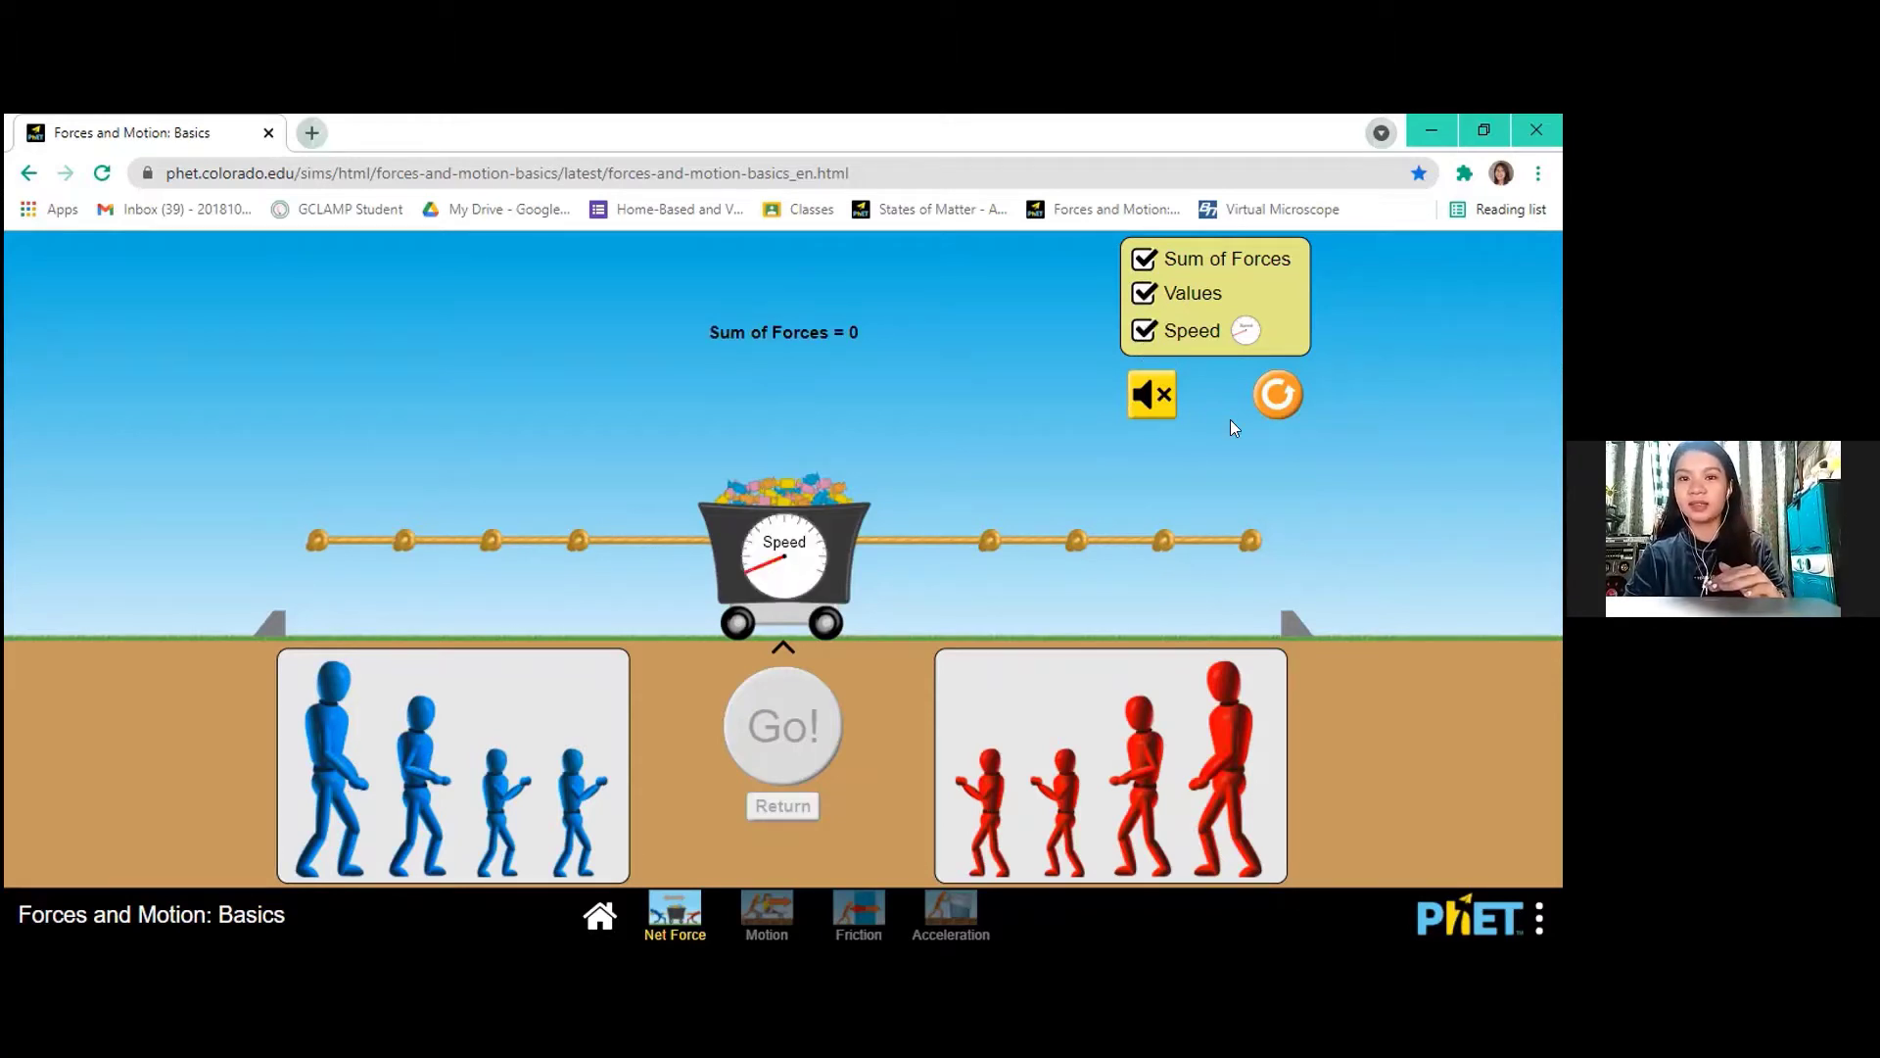
click(1154, 404)
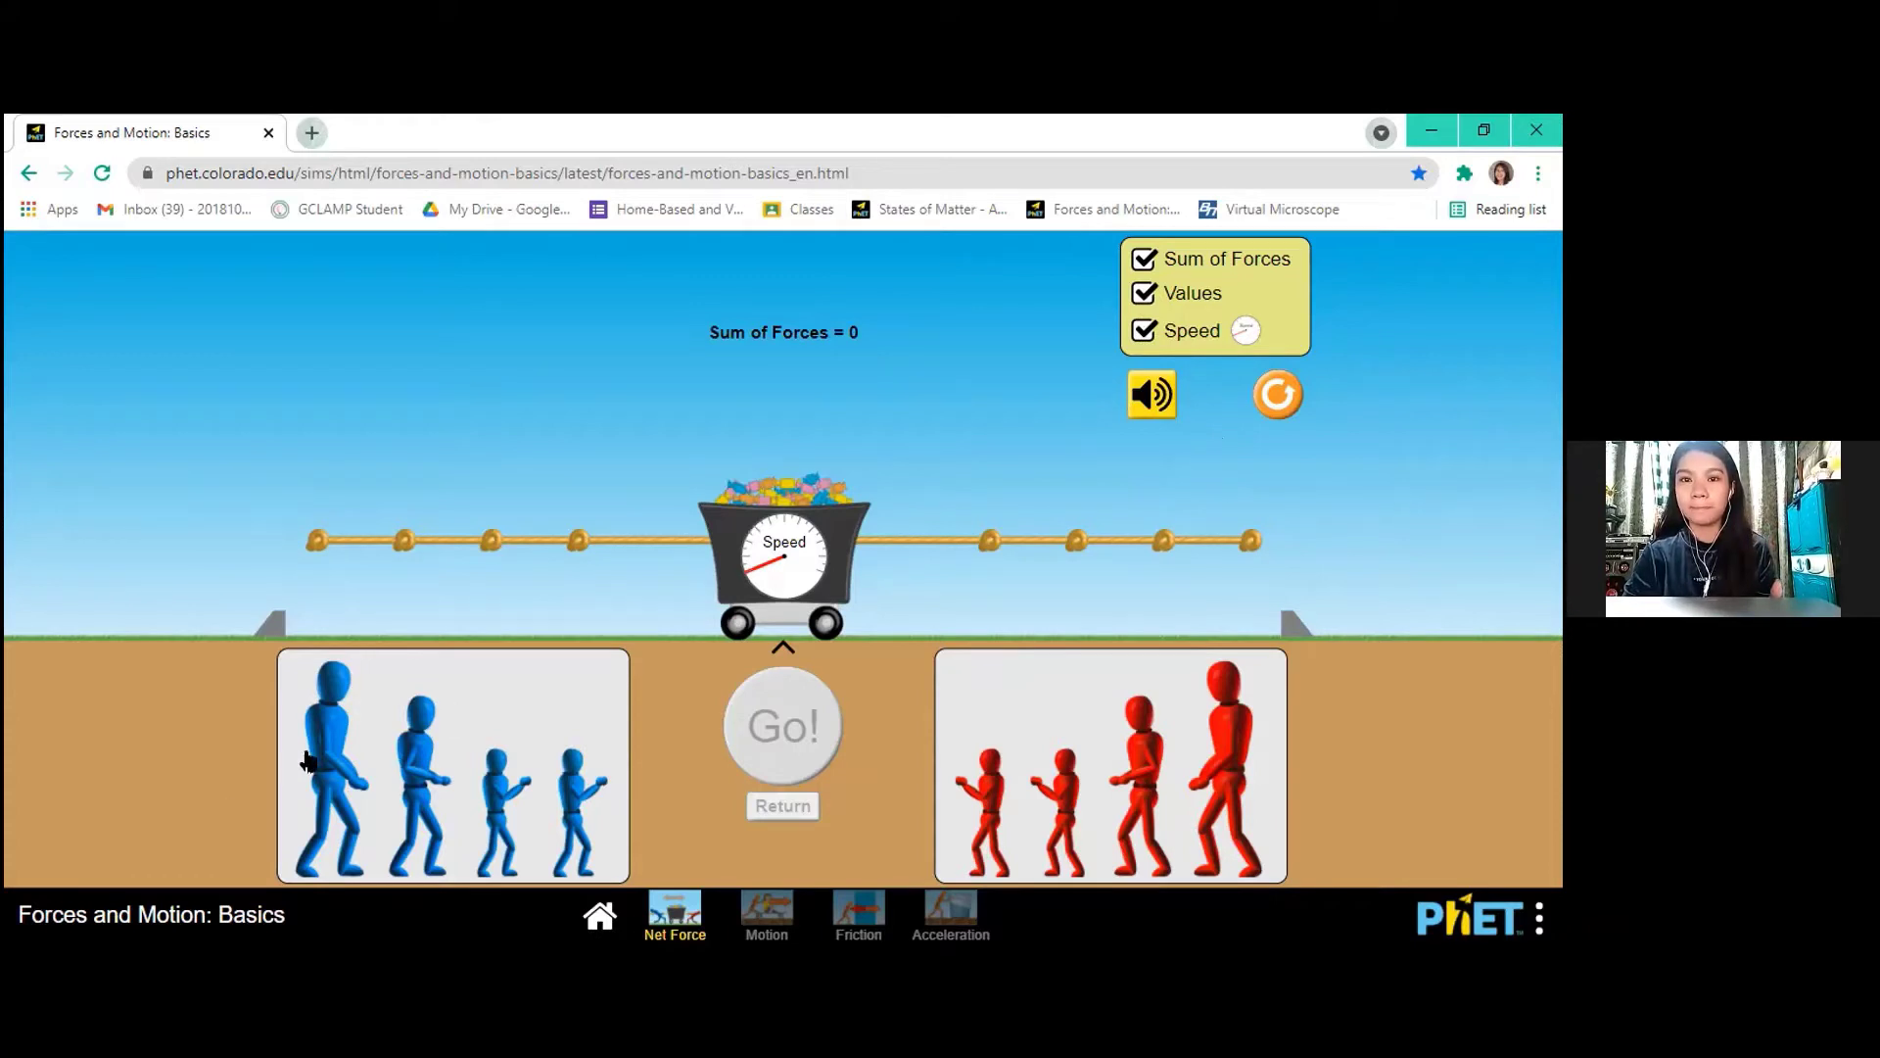
- Place the medium blue puller on the left rope and the two small red pullers on the right rope's inner knots
drag(419, 779, 397, 539)
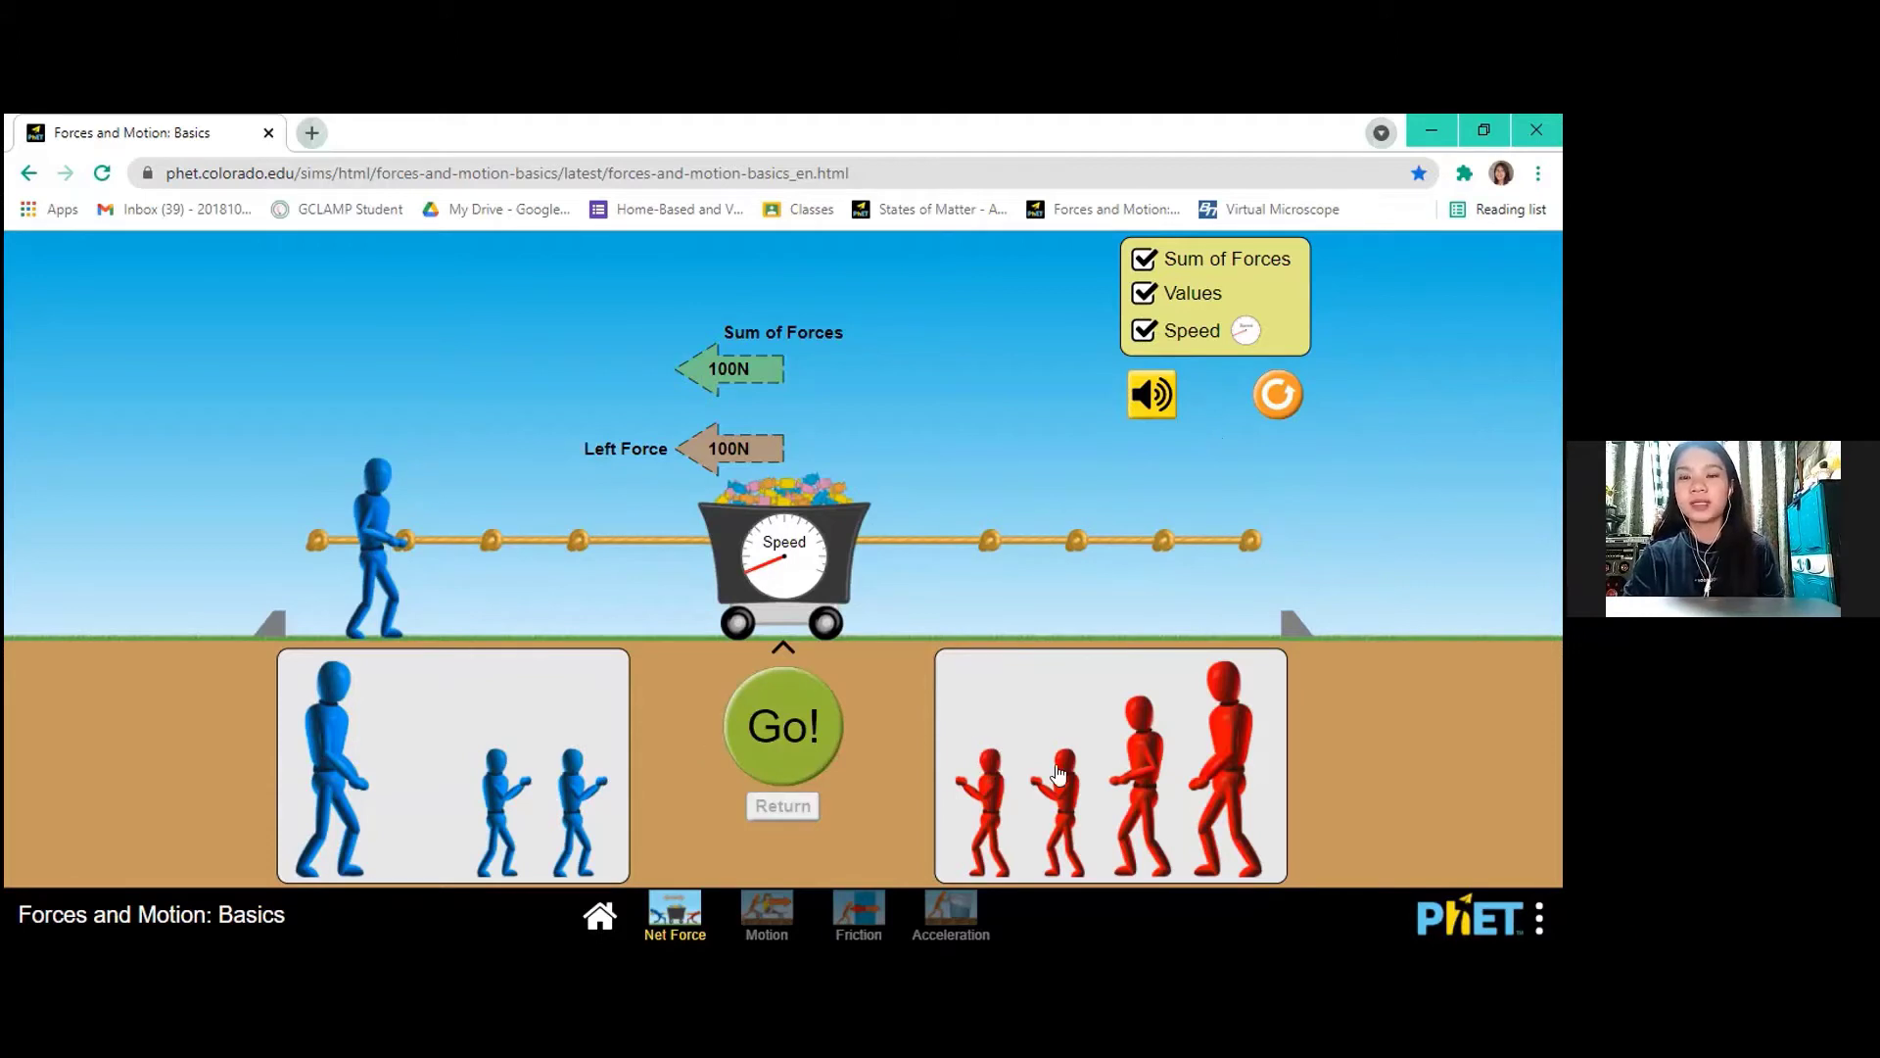
drag(1070, 803, 1080, 573)
drag(987, 808, 1019, 578)
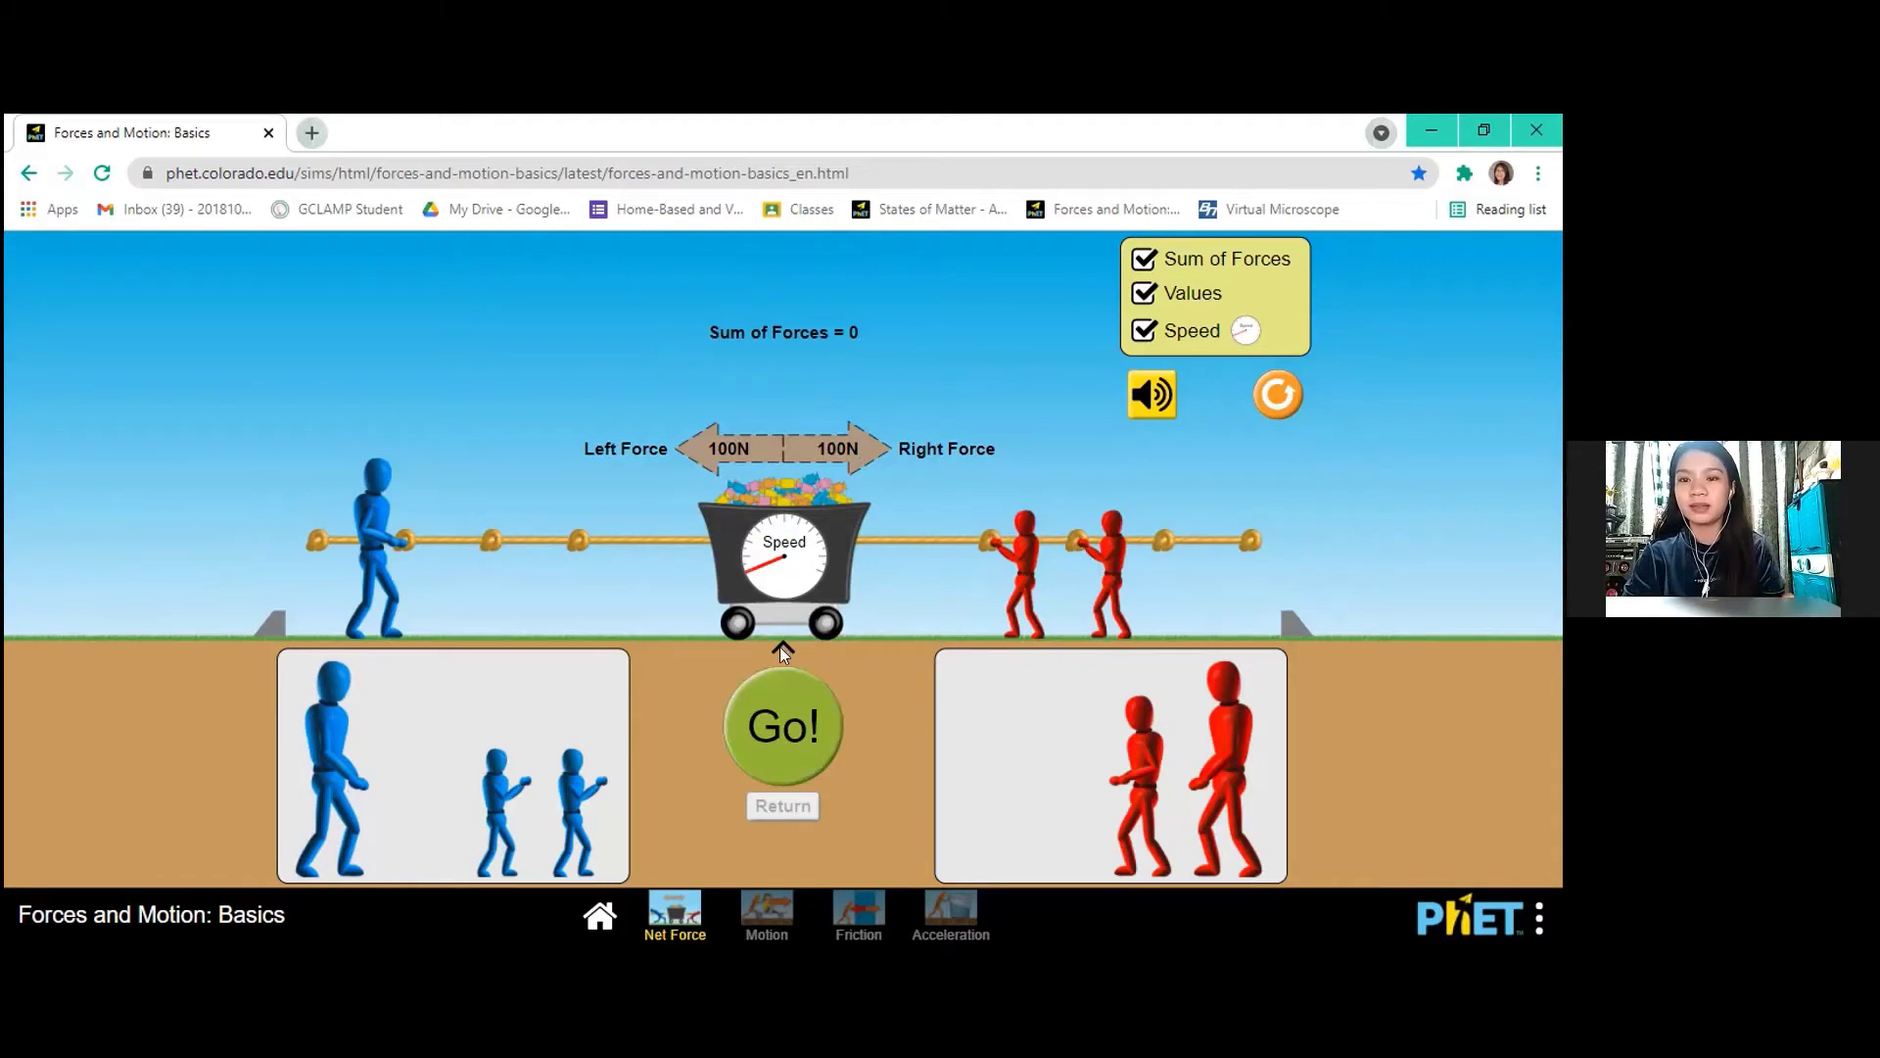
- Move the medium blue puller one knot inward, add a small blue puller at the innermost knot, and start the tug of war
drag(370, 524, 475, 586)
drag(497, 813, 565, 588)
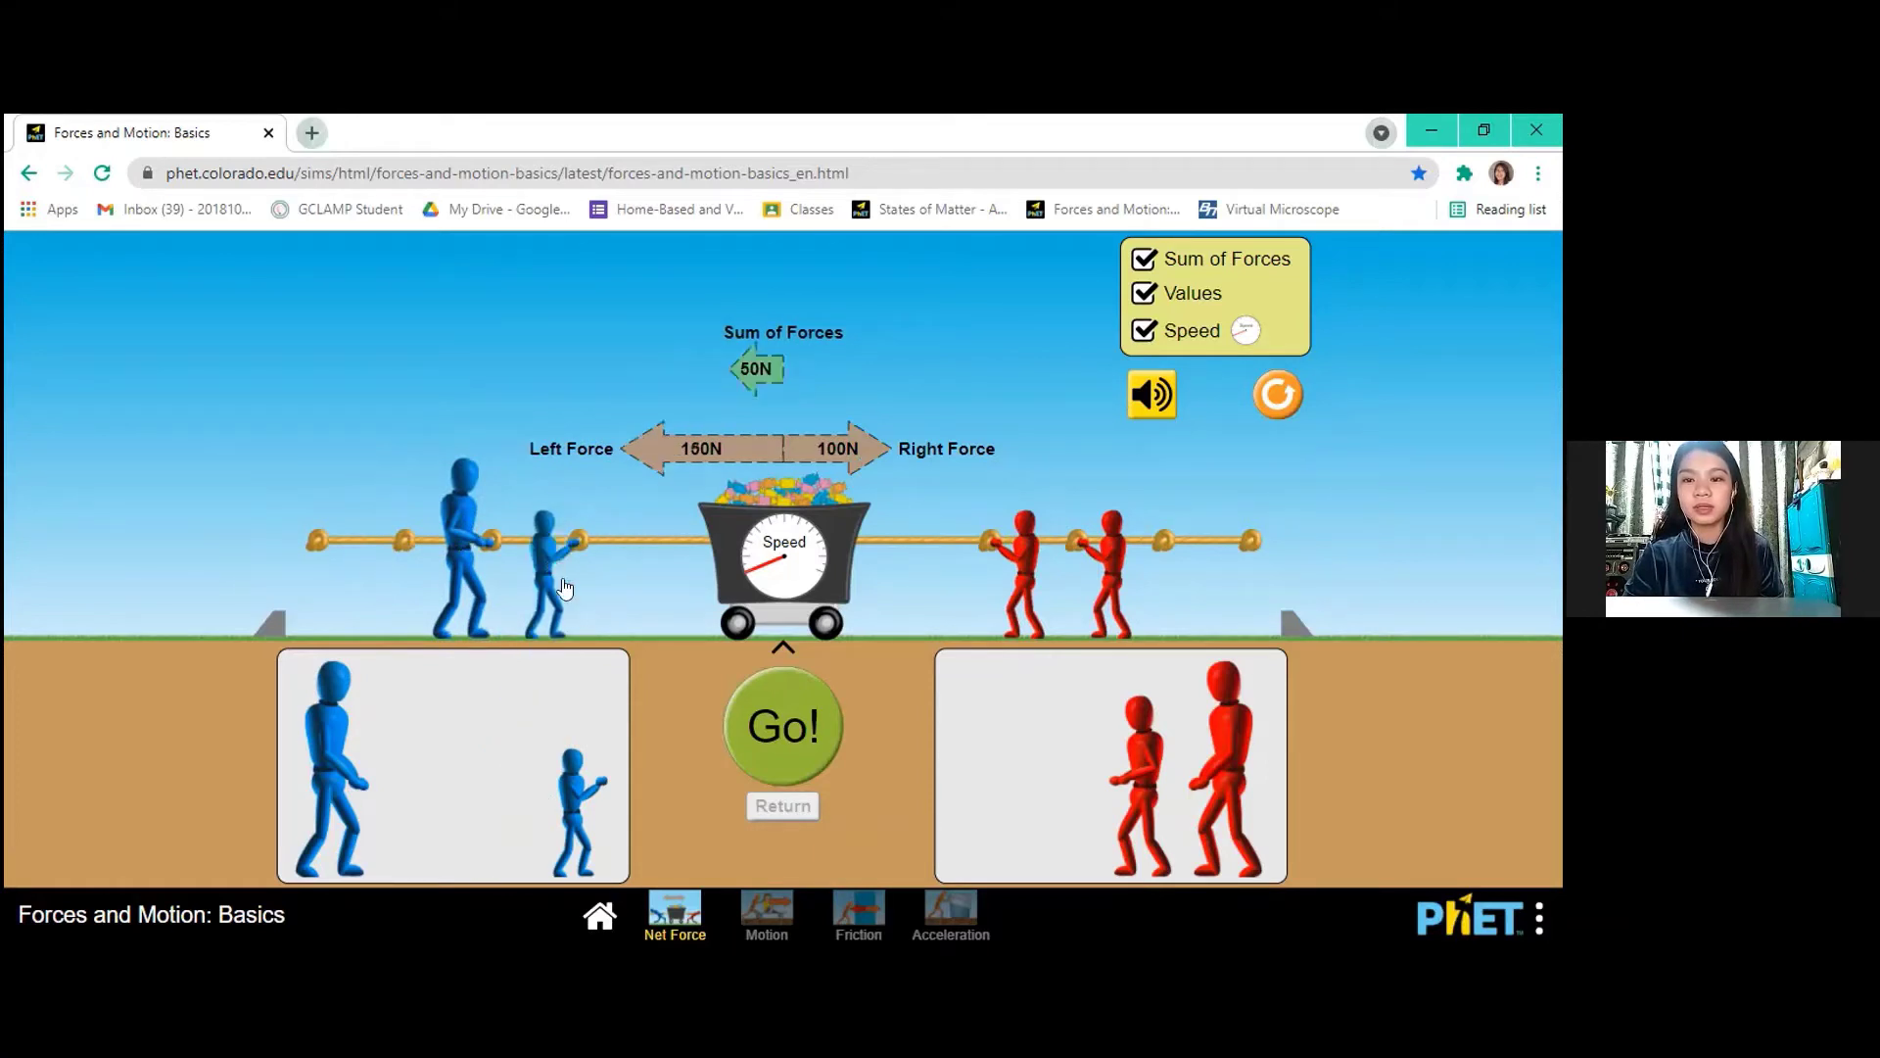
click(782, 744)
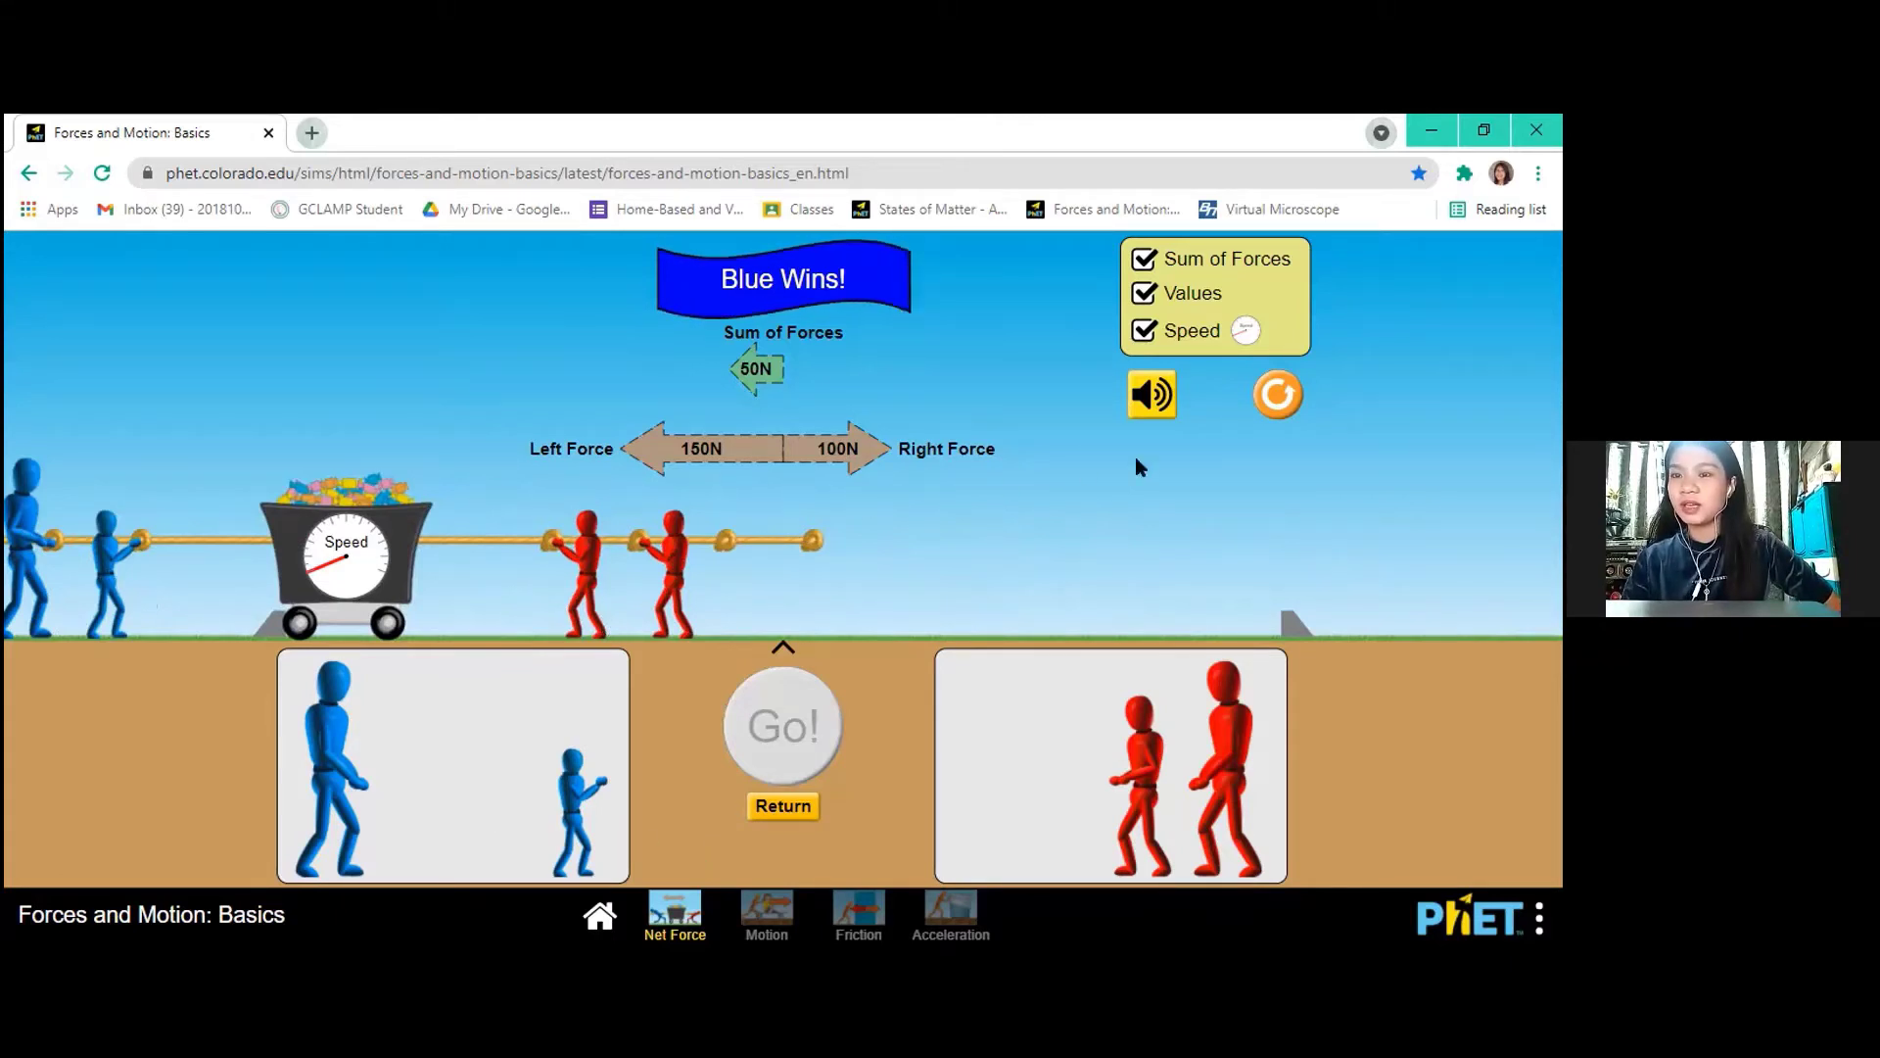
- Reset the Net Force simulation and turn the sum of forces, values, speed and sound back on
click(1278, 396)
click(1144, 259)
click(1143, 293)
click(1144, 330)
click(1151, 395)
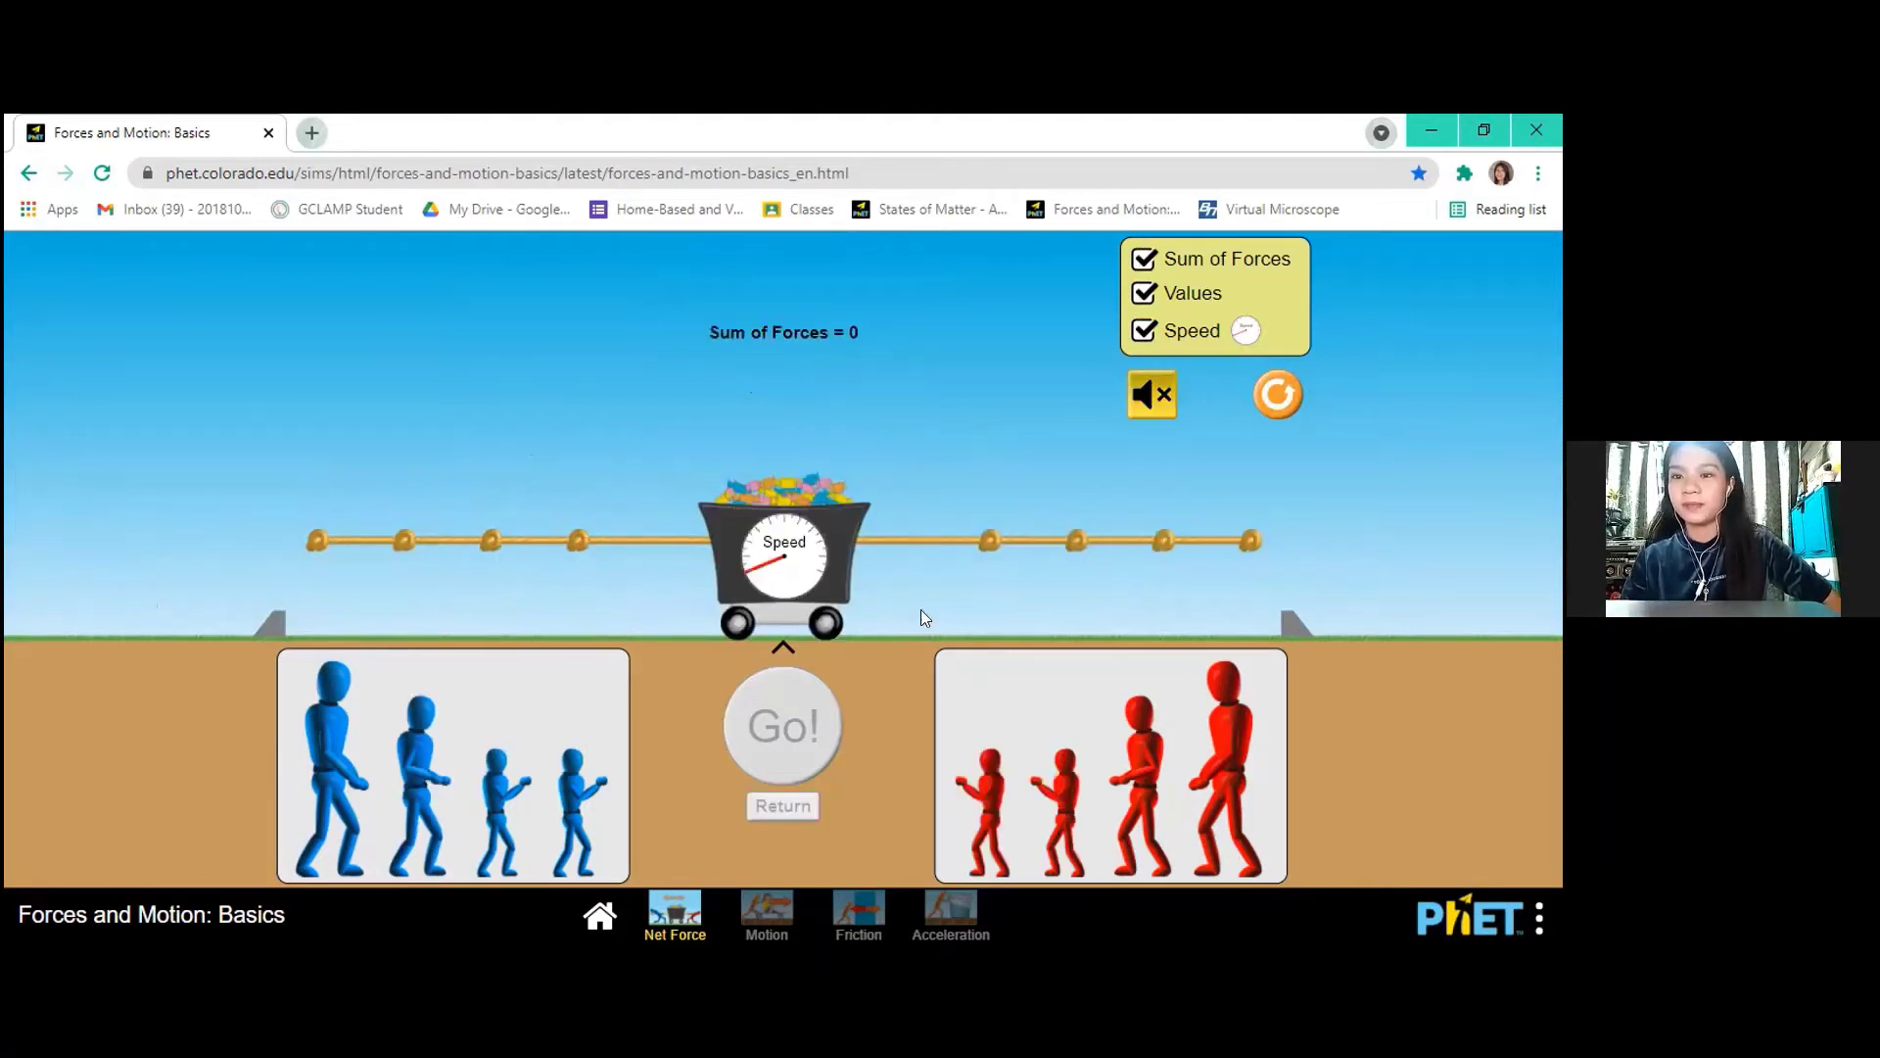
- Place the large and medium blue pullers on the left rope and two small and the large red pullers on the right rope
drag(296, 755, 406, 563)
drag(421, 749, 491, 543)
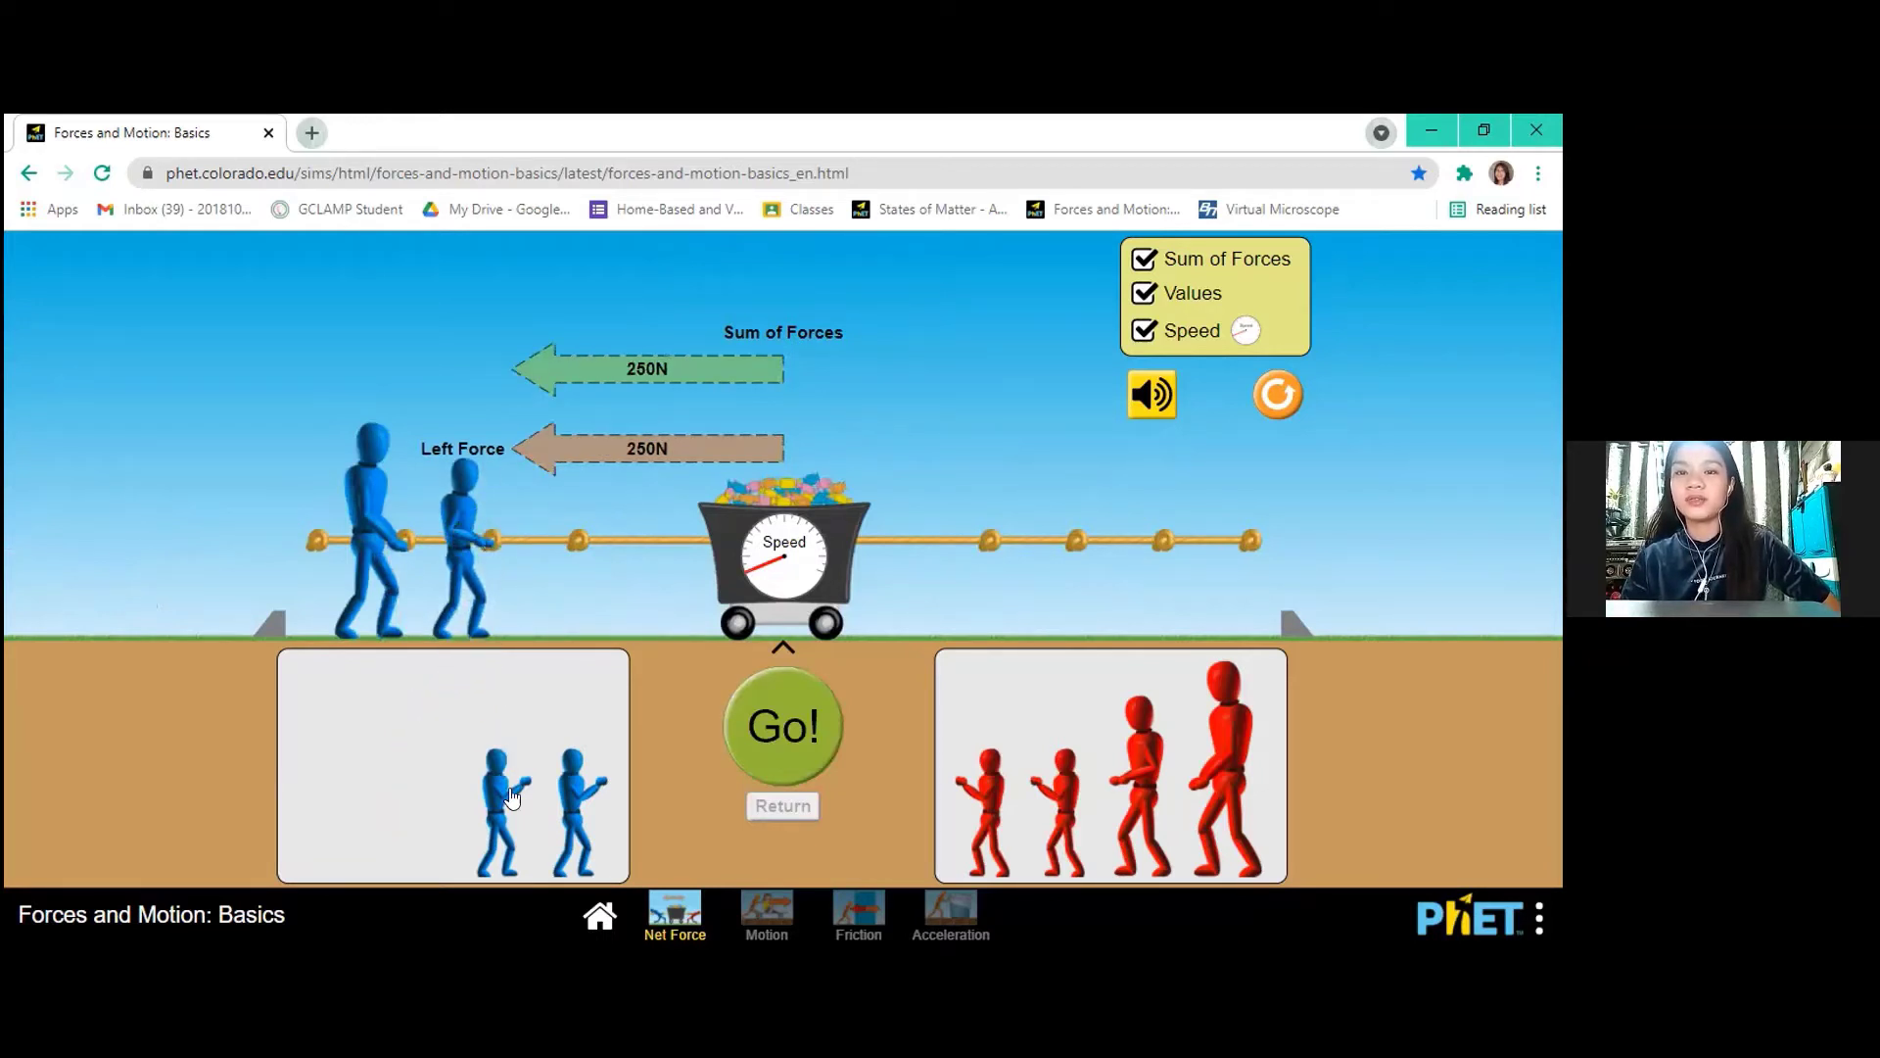
drag(991, 802, 1018, 553)
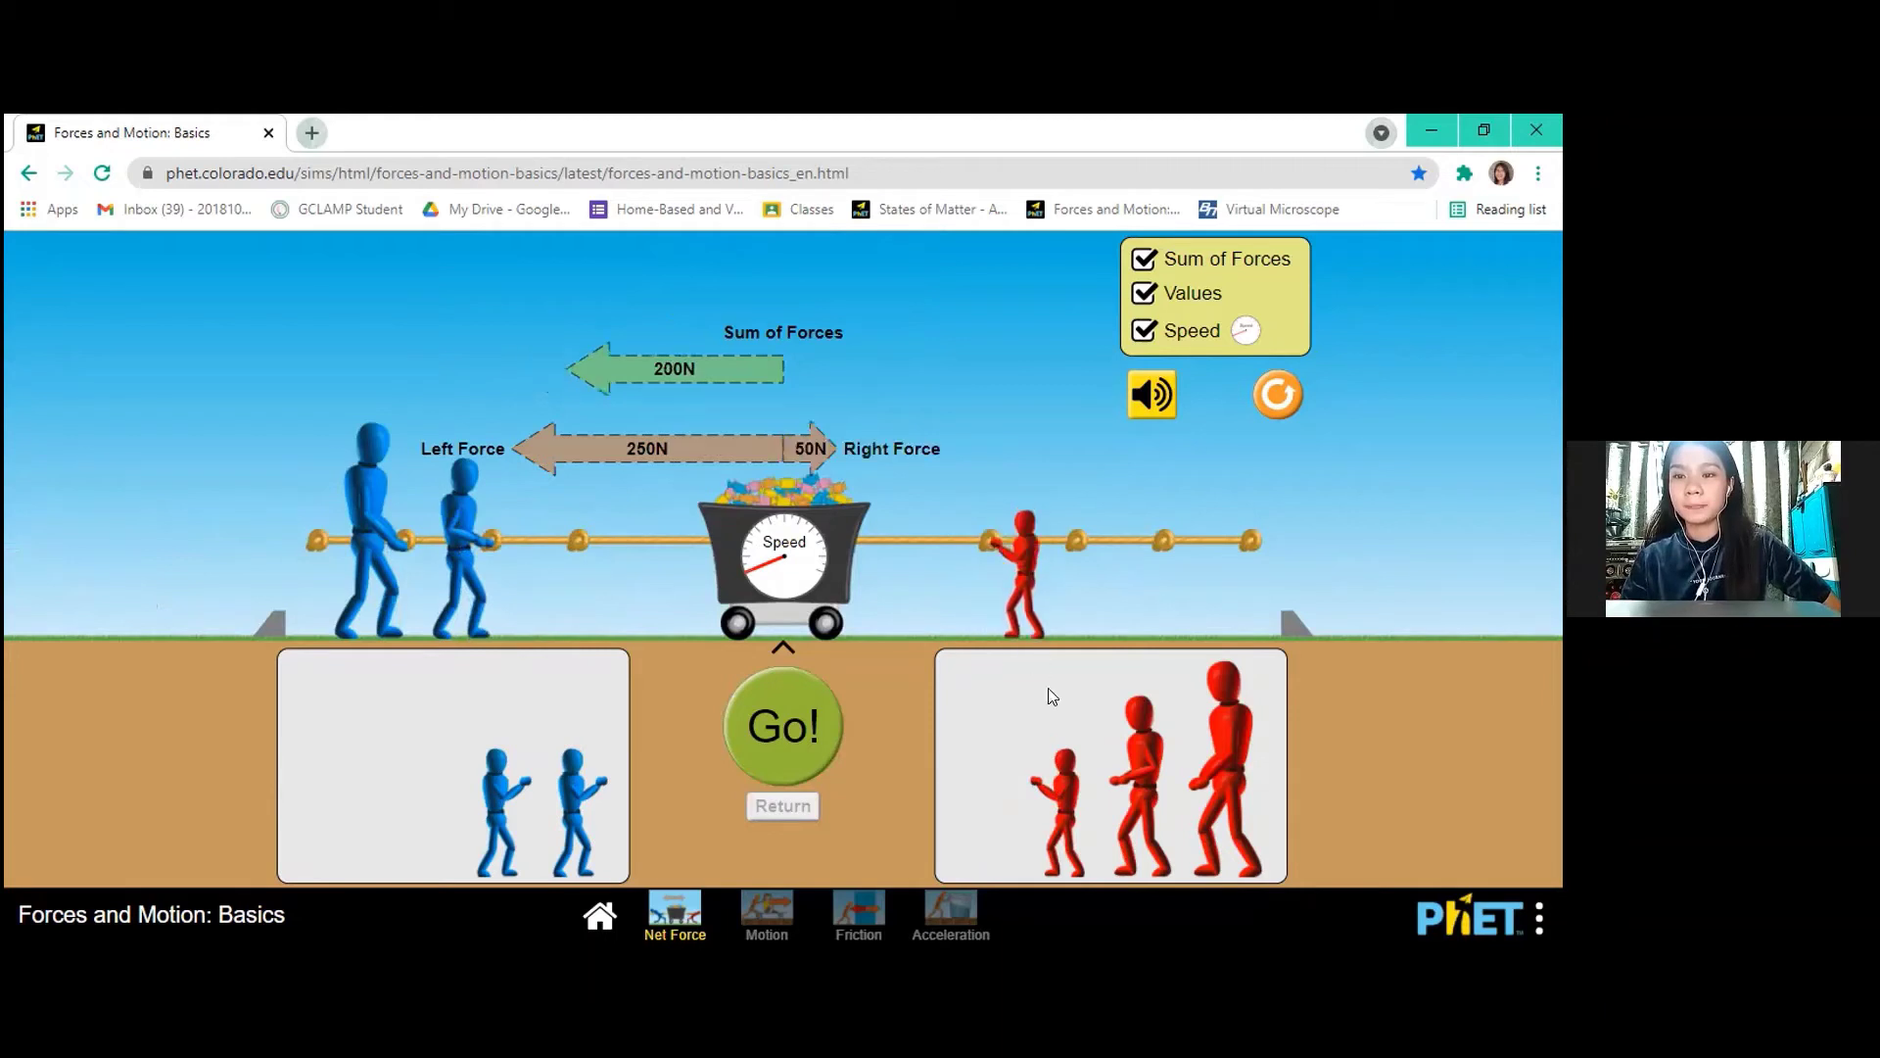
drag(1066, 789, 1097, 544)
drag(1234, 676, 1288, 449)
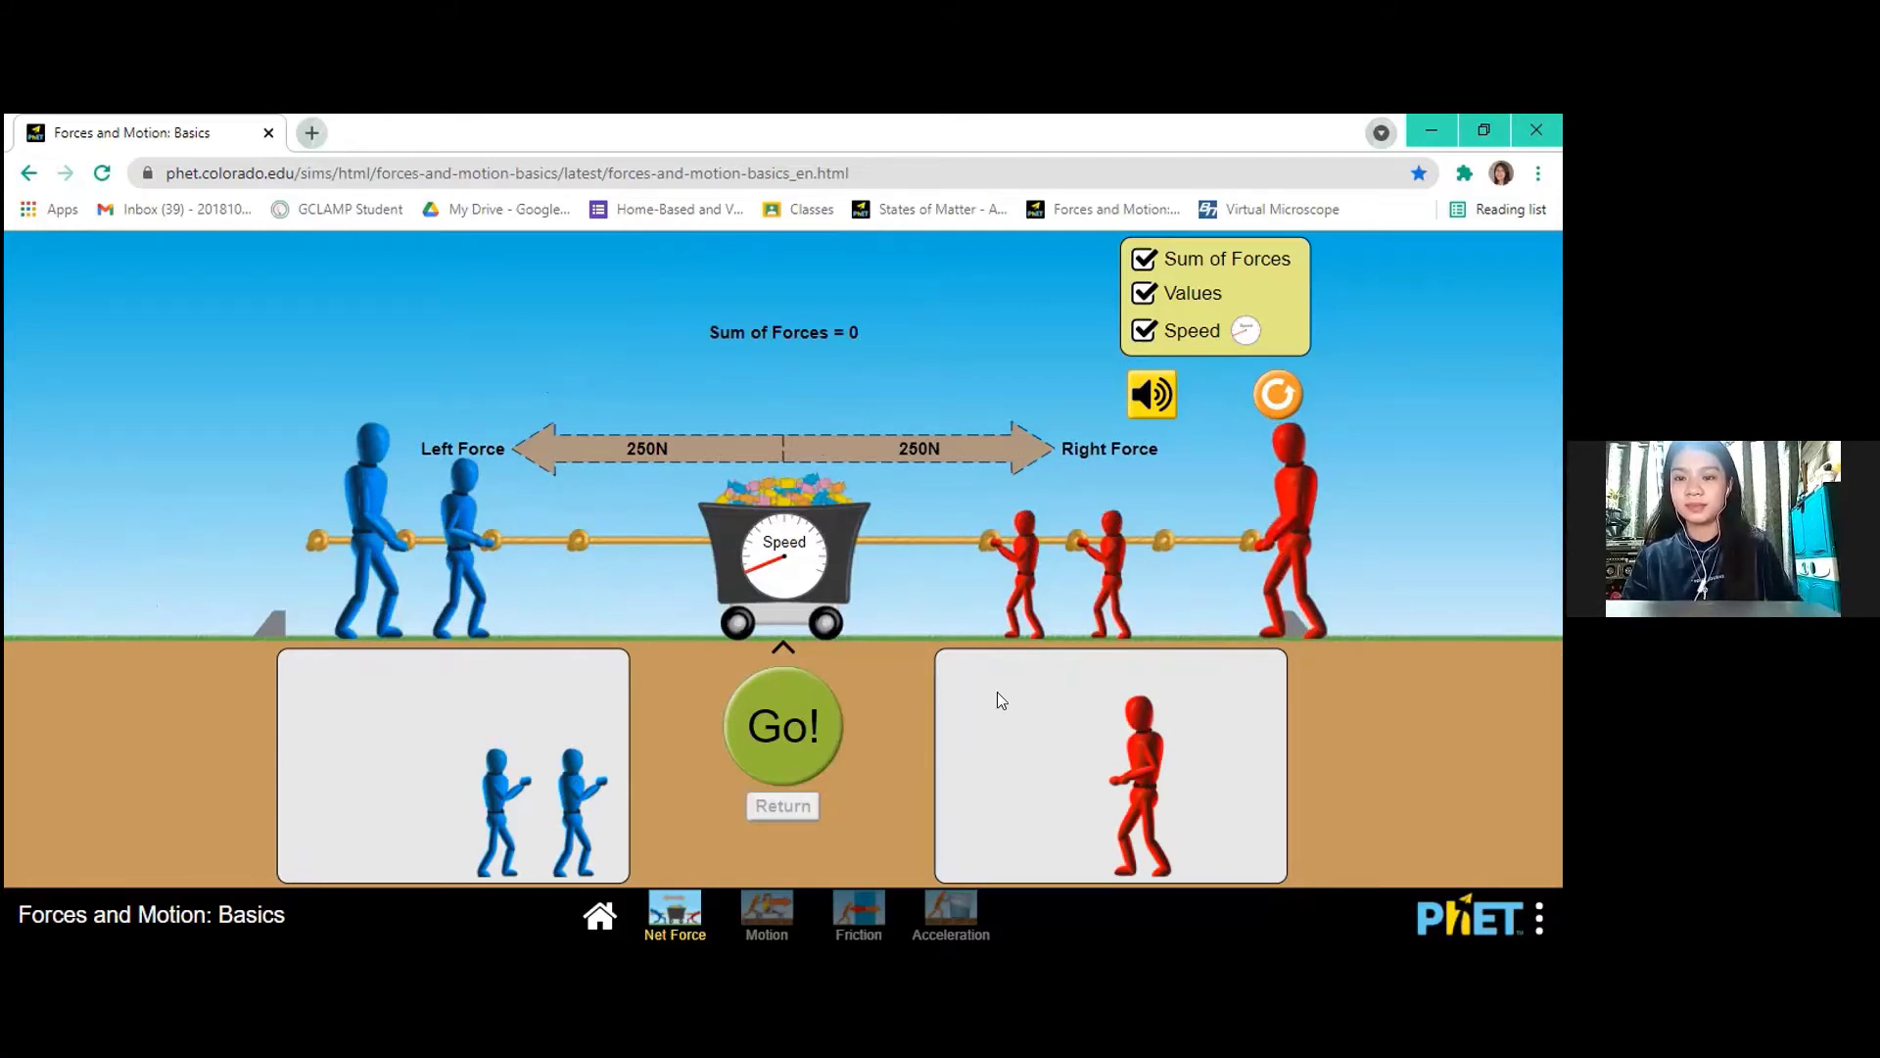
- Start the tug of war and add a small blue puller to the left rope's innermost knot while it runs
click(786, 731)
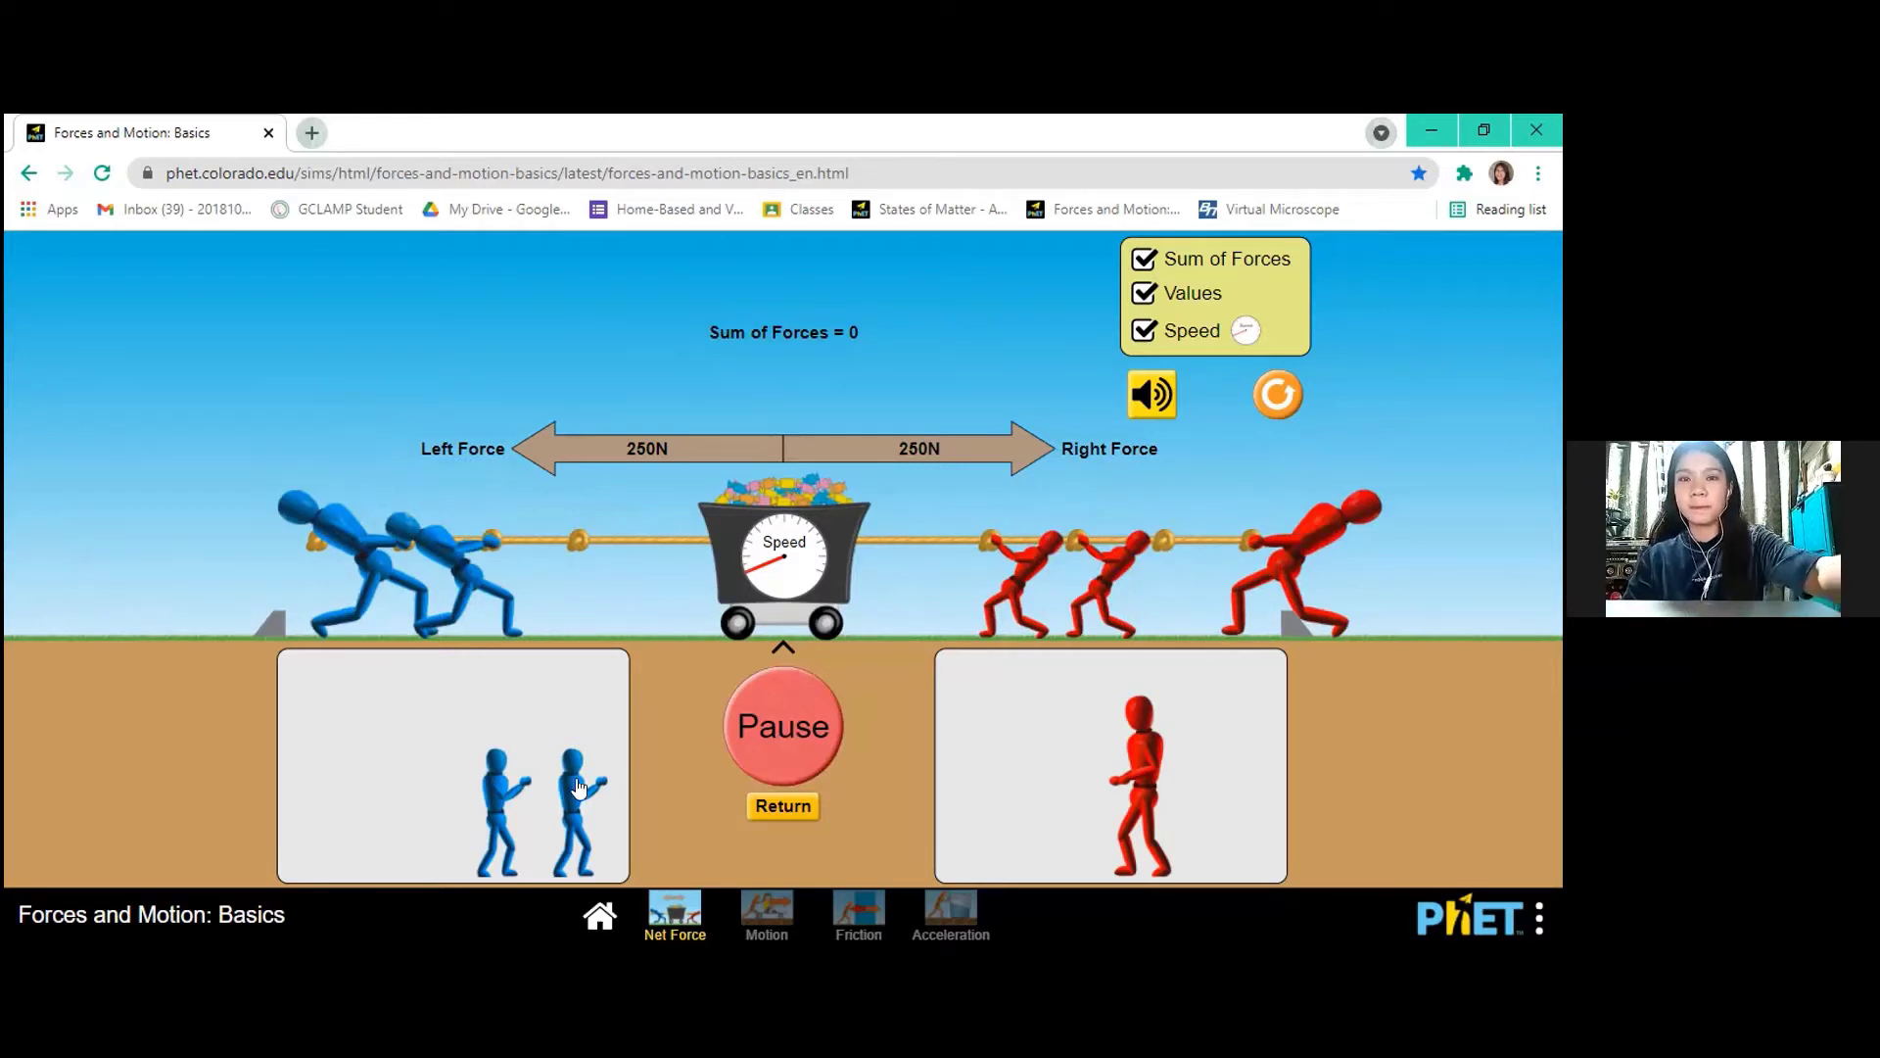
drag(497, 795, 570, 578)
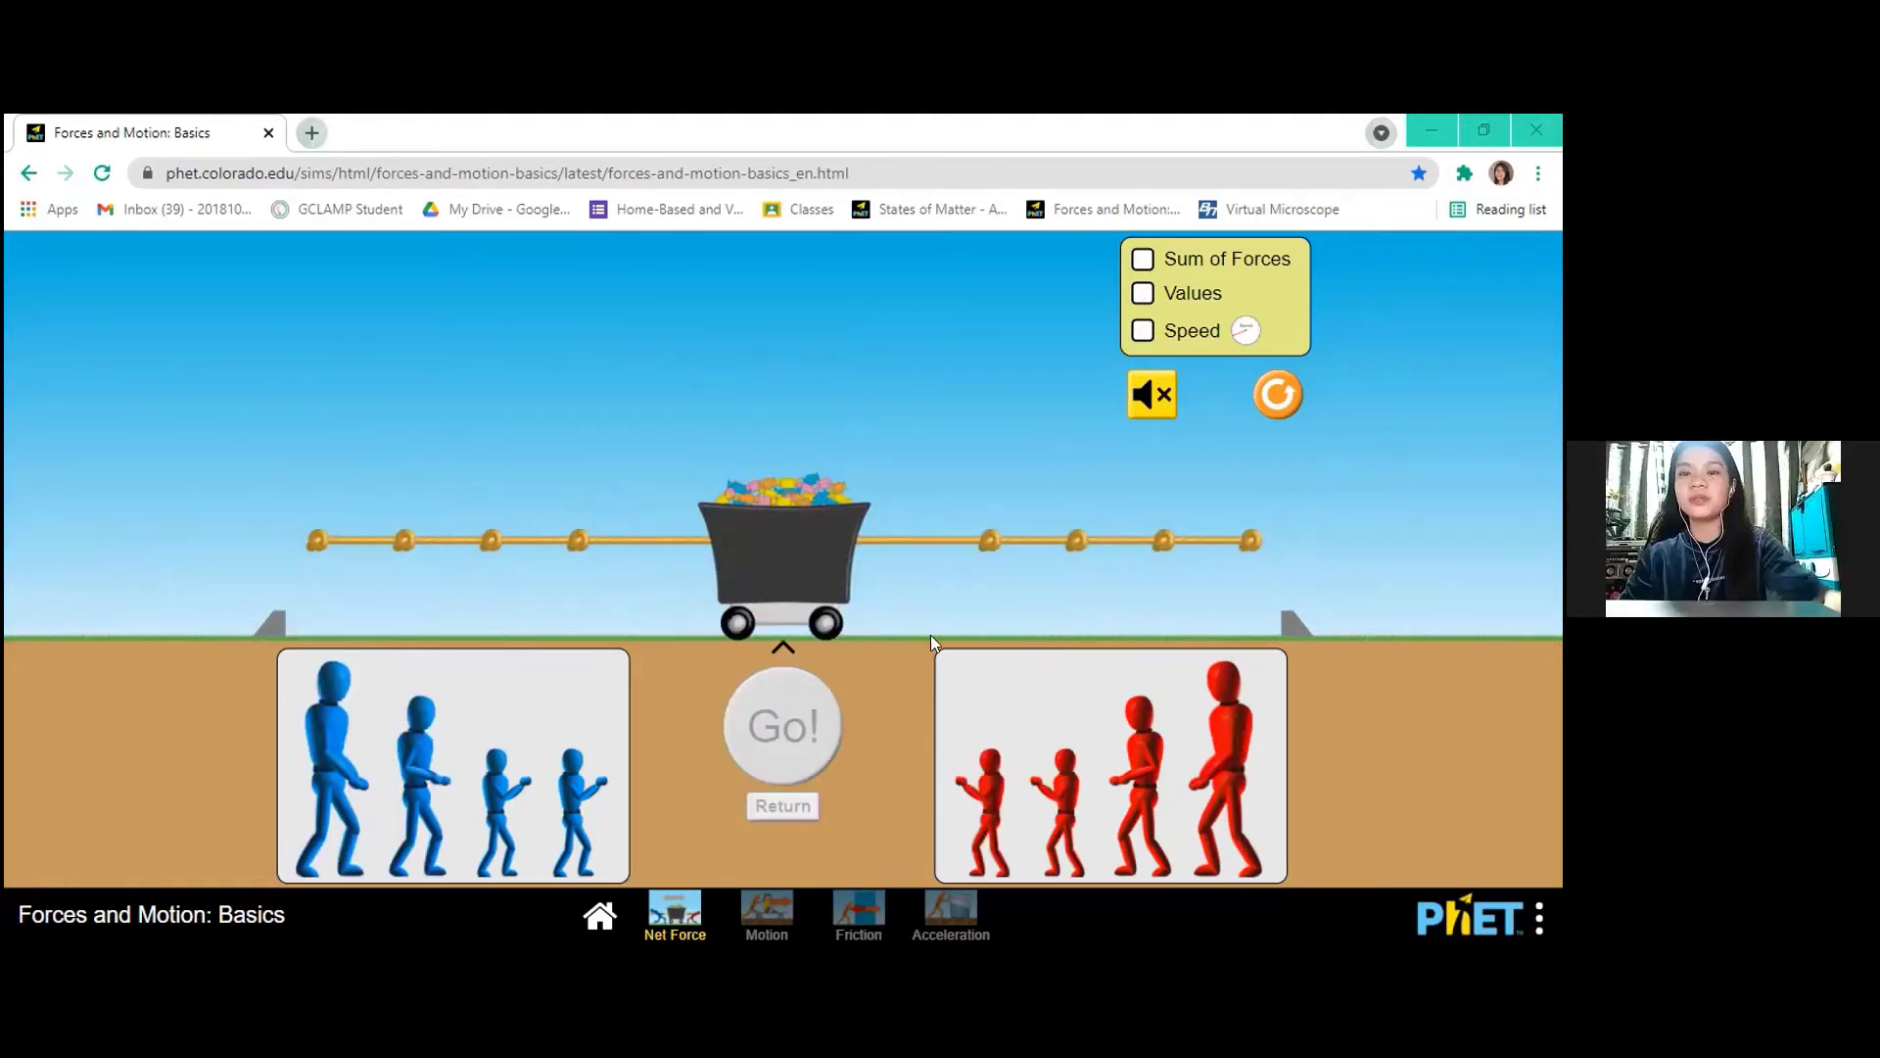
- Switch to the Motion simulation and show the values, masses and speed
click(783, 928)
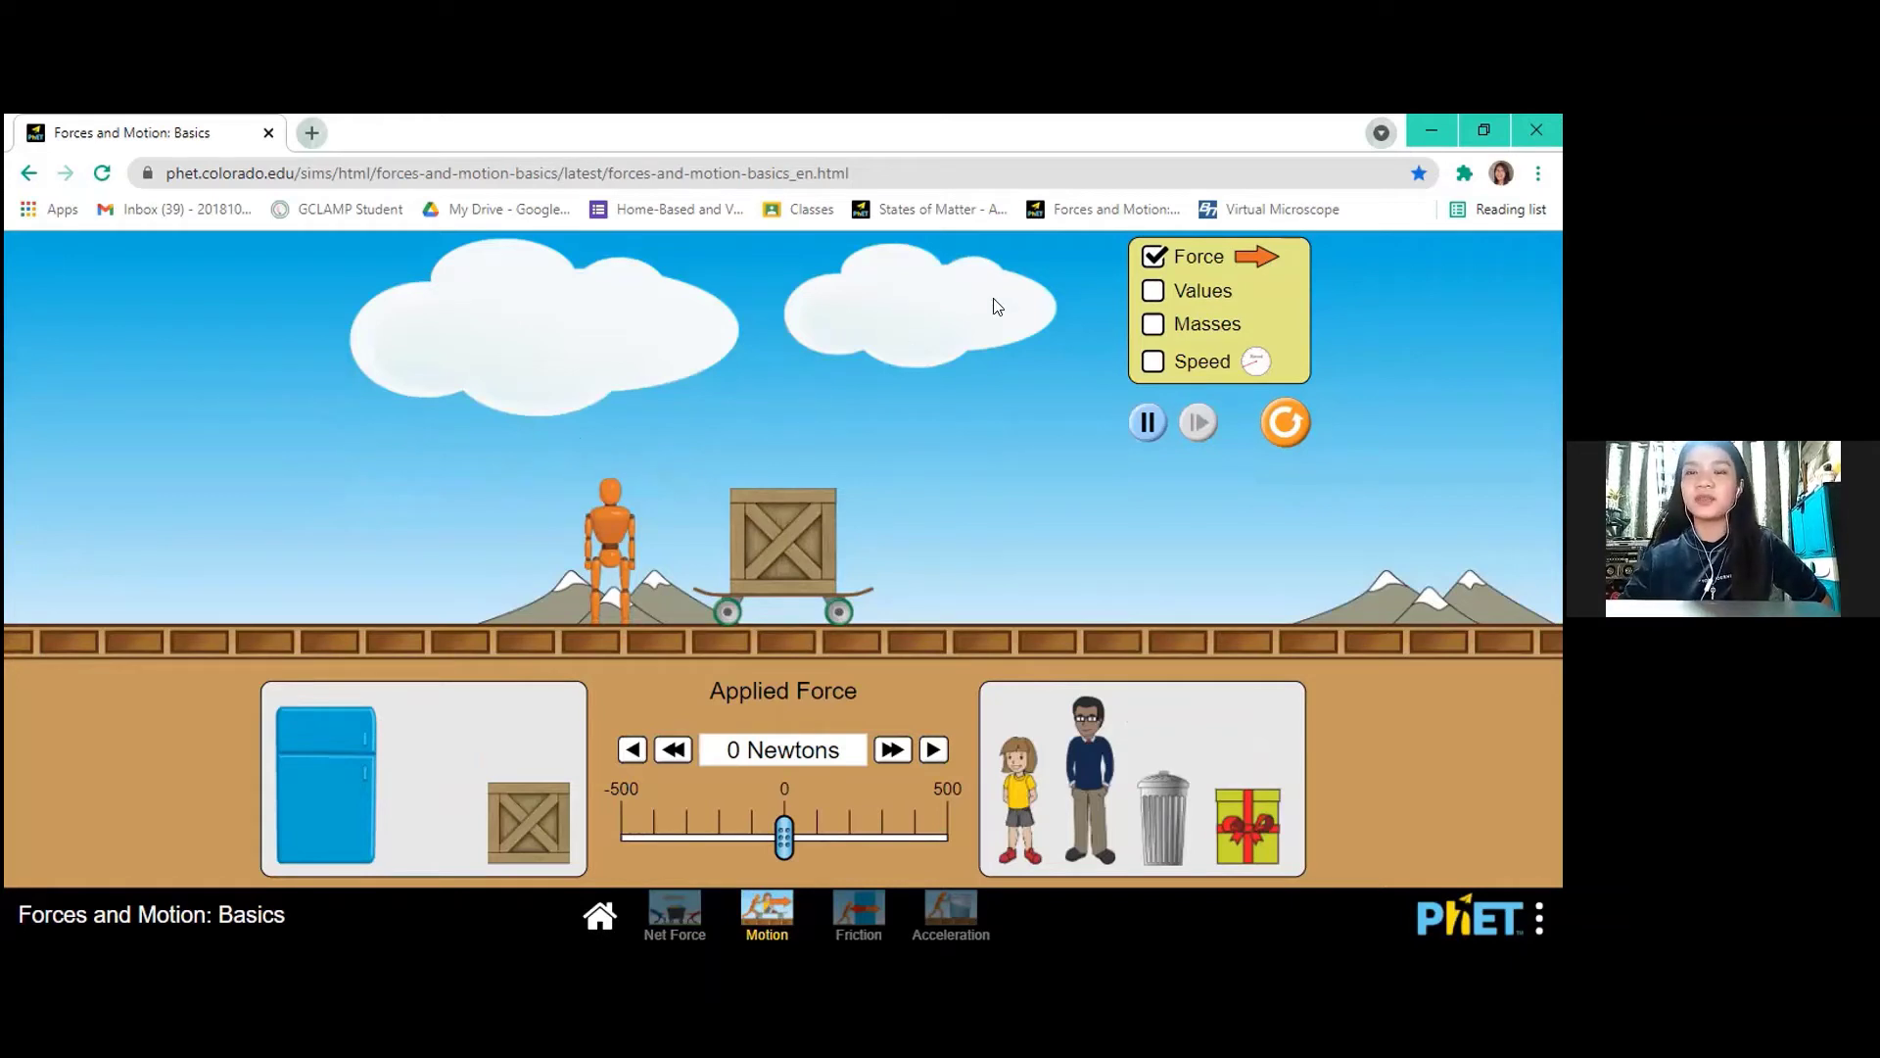
click(1153, 291)
click(1155, 322)
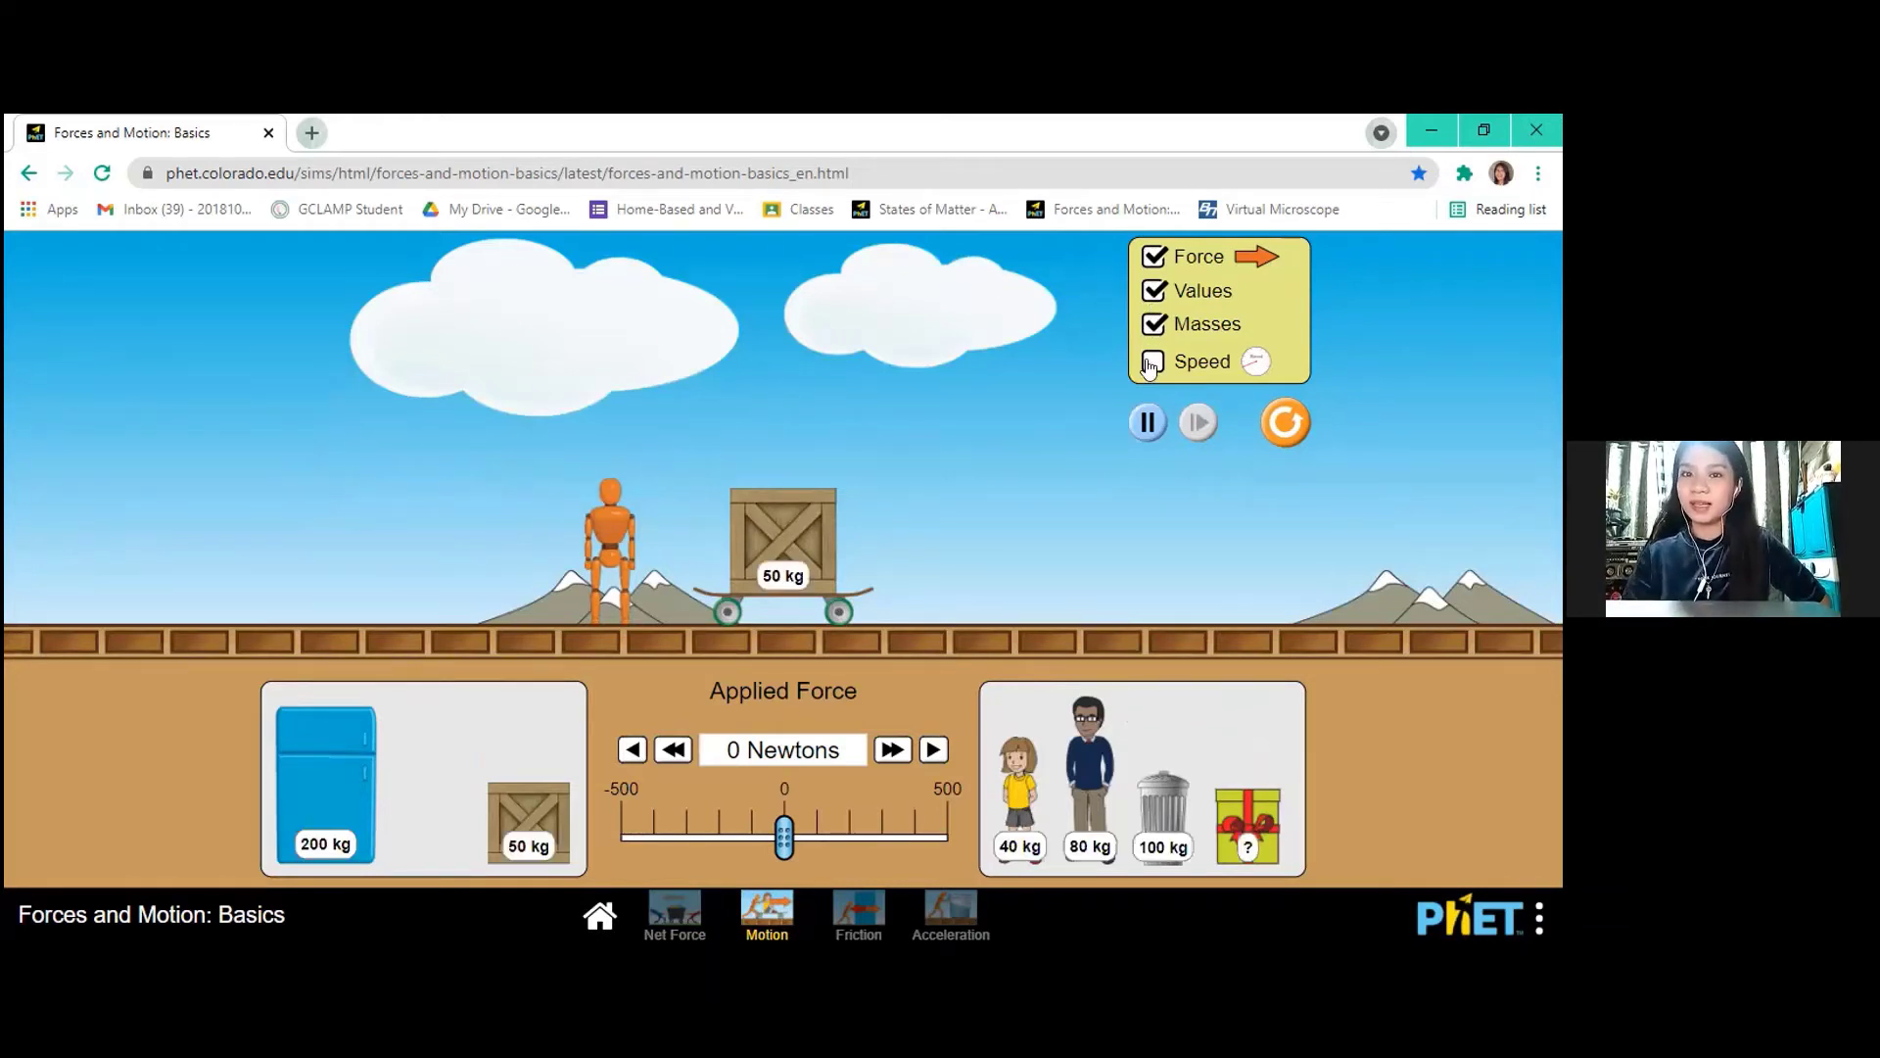
click(1152, 361)
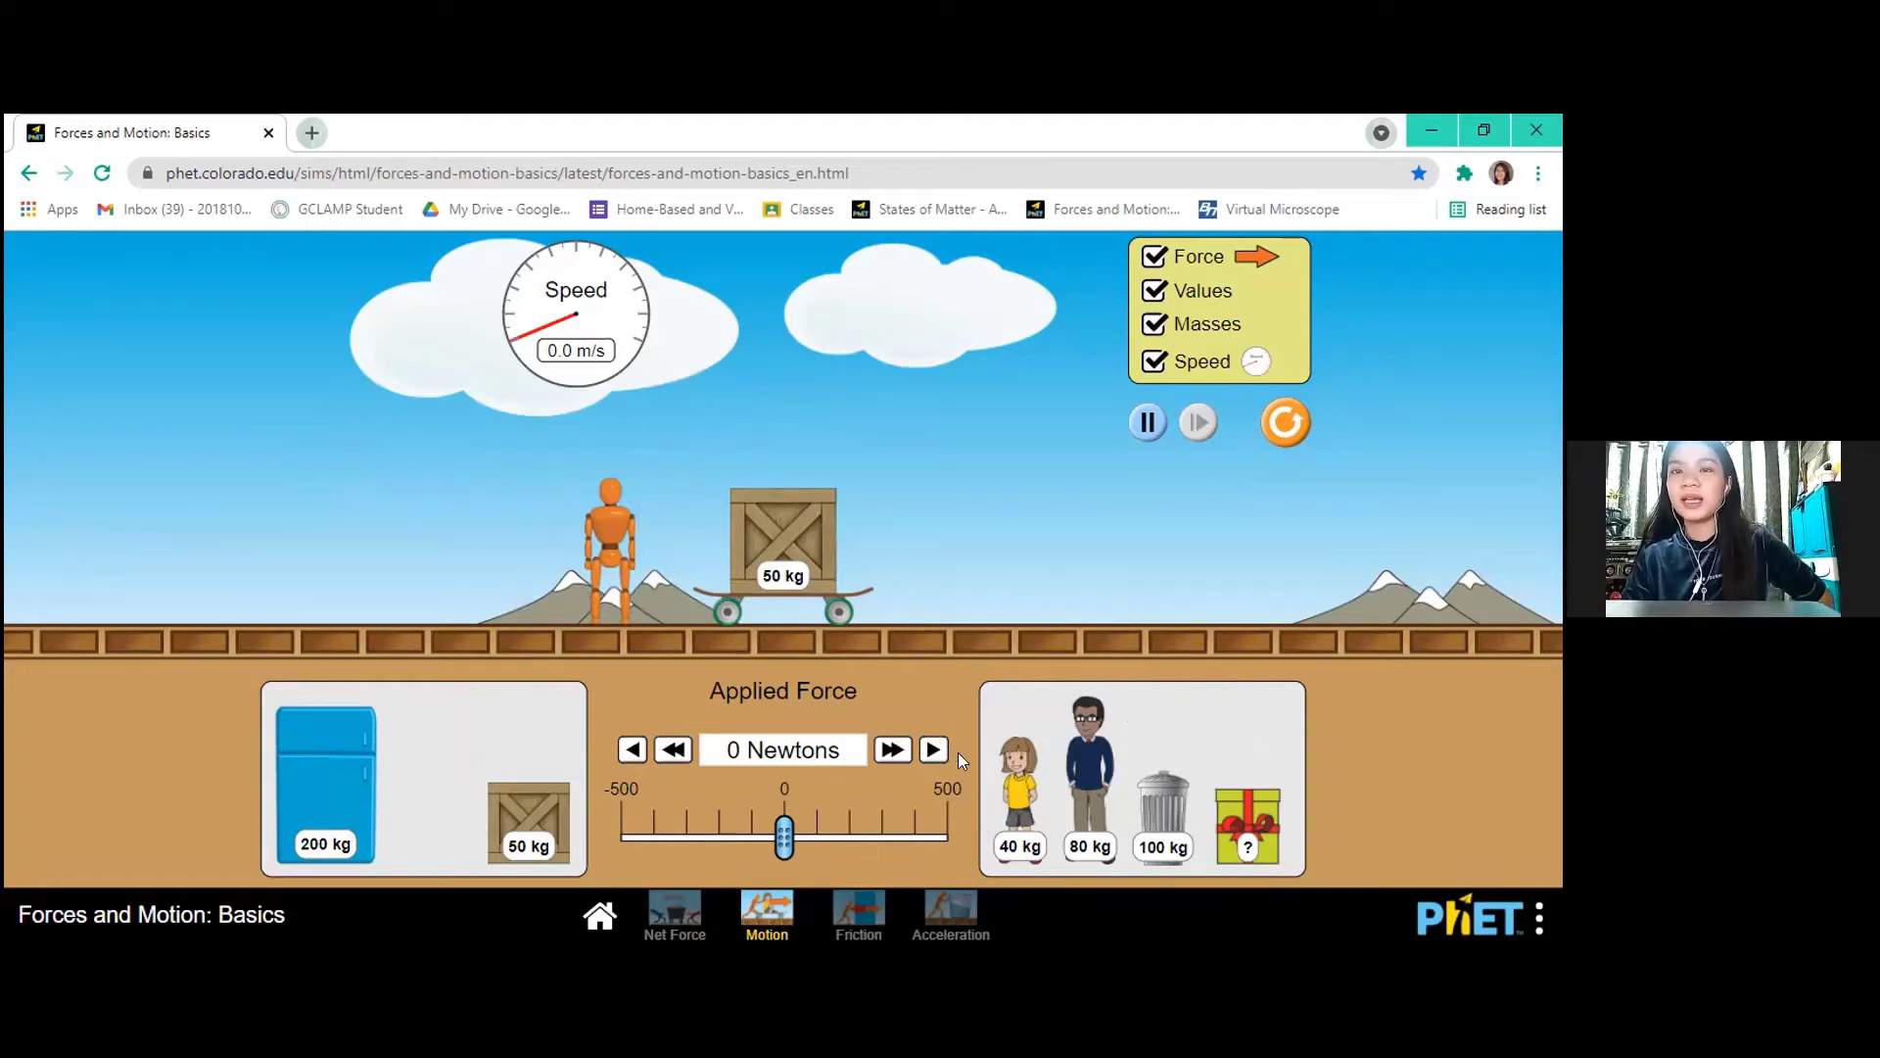
- Push the 50 kg crate with an applied force of 500 Newtons, reverse it to -500 Newtons, and return it to 0
drag(784, 841, 948, 844)
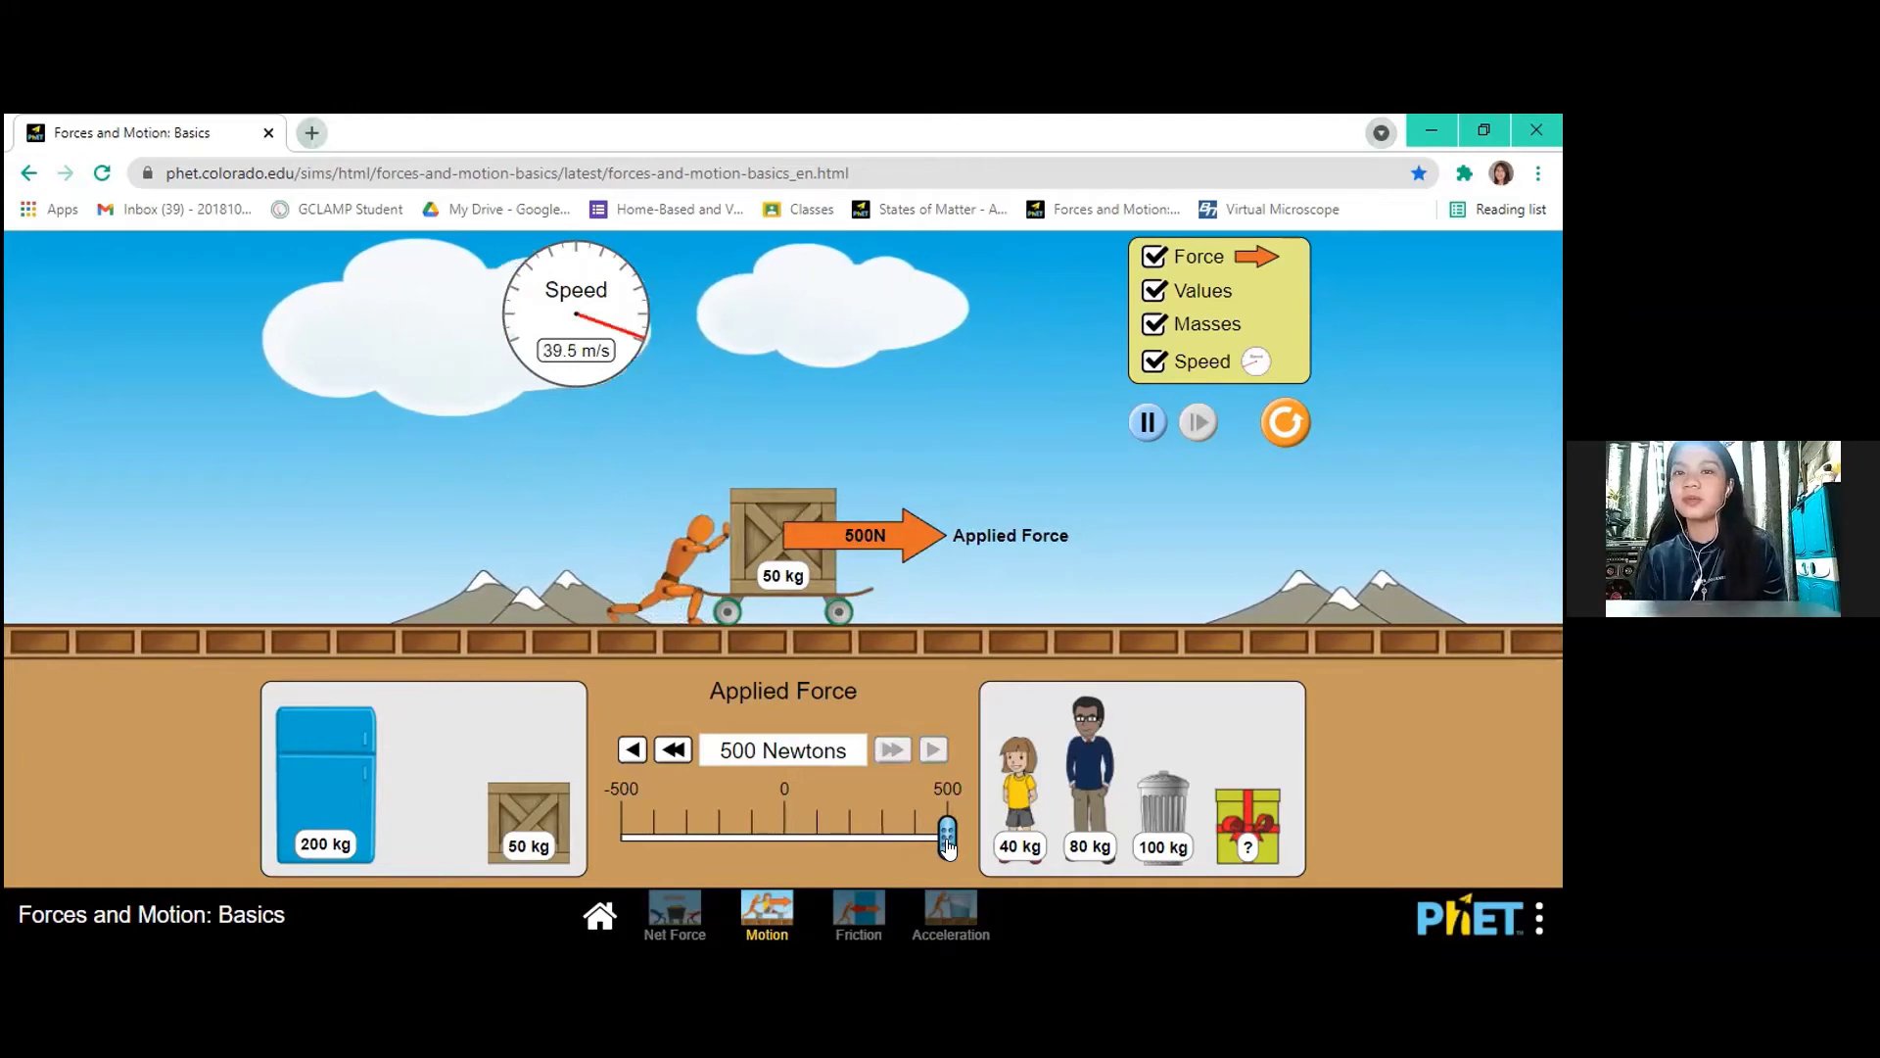
drag(781, 839, 578, 836)
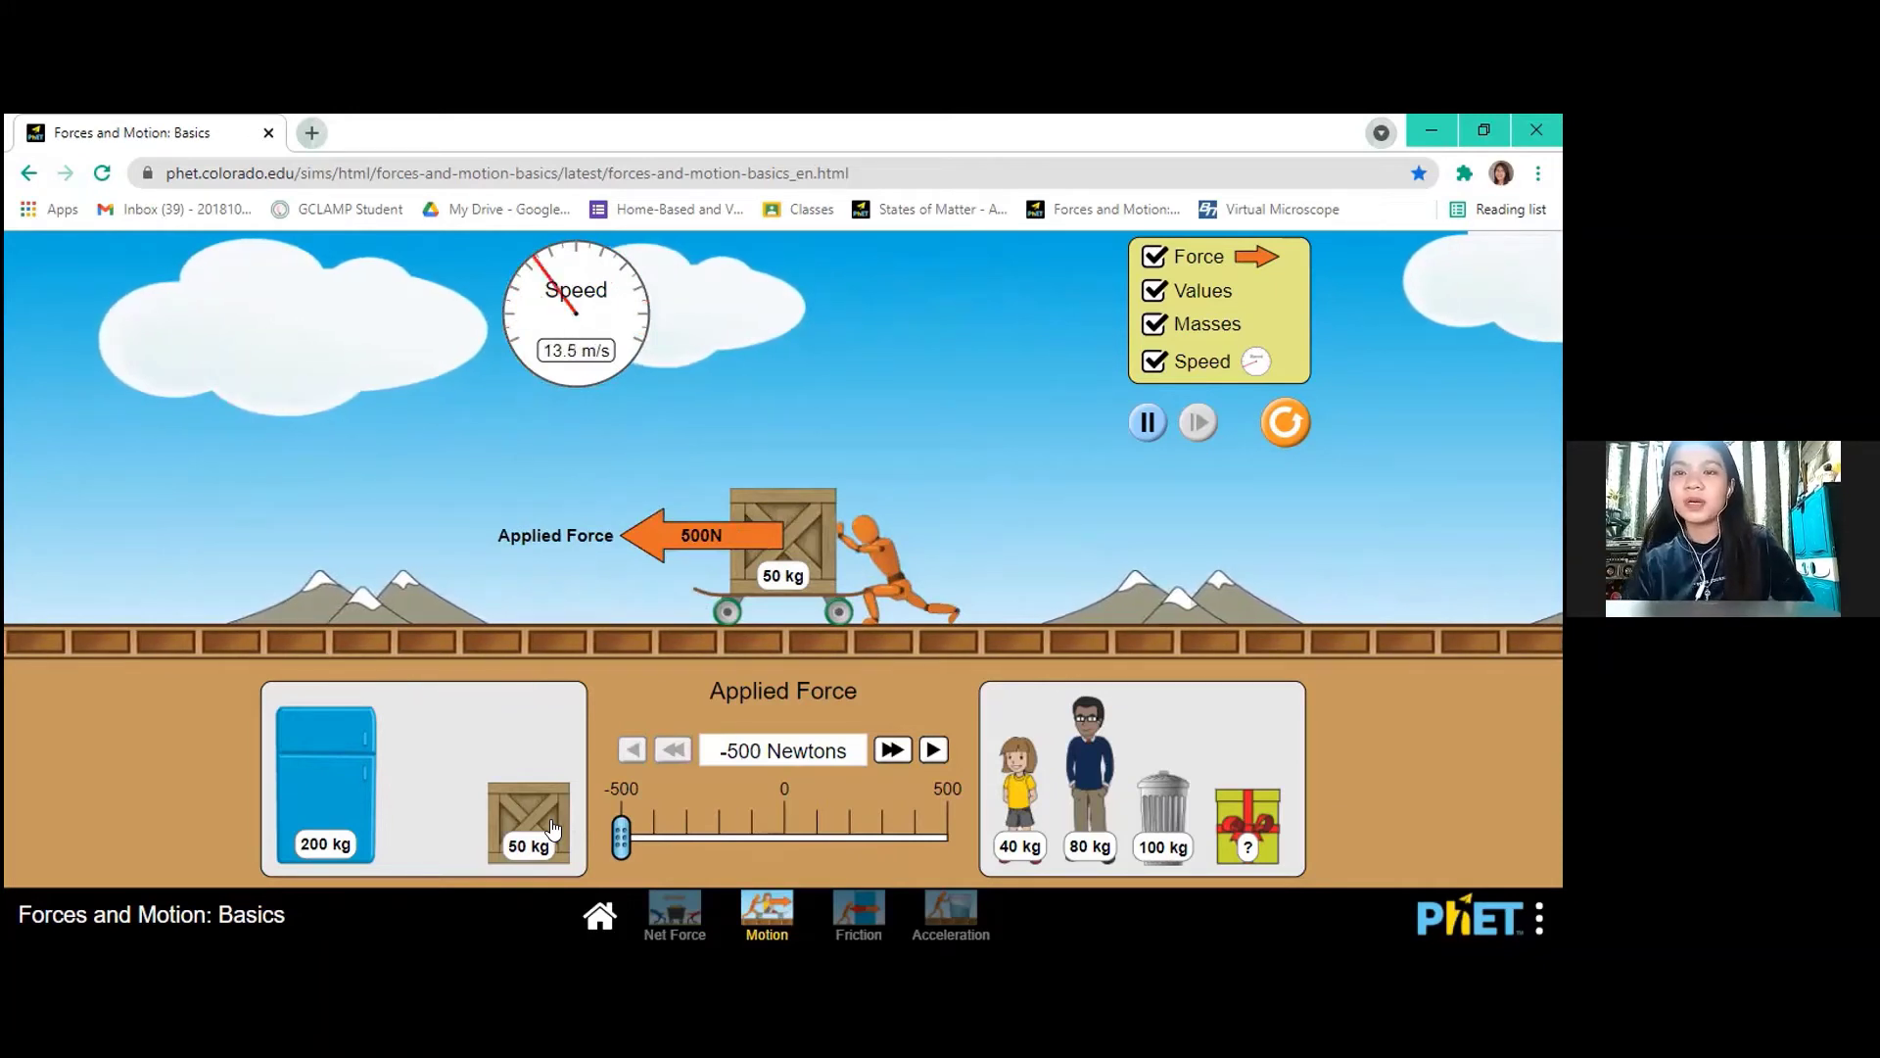
drag(621, 835, 783, 835)
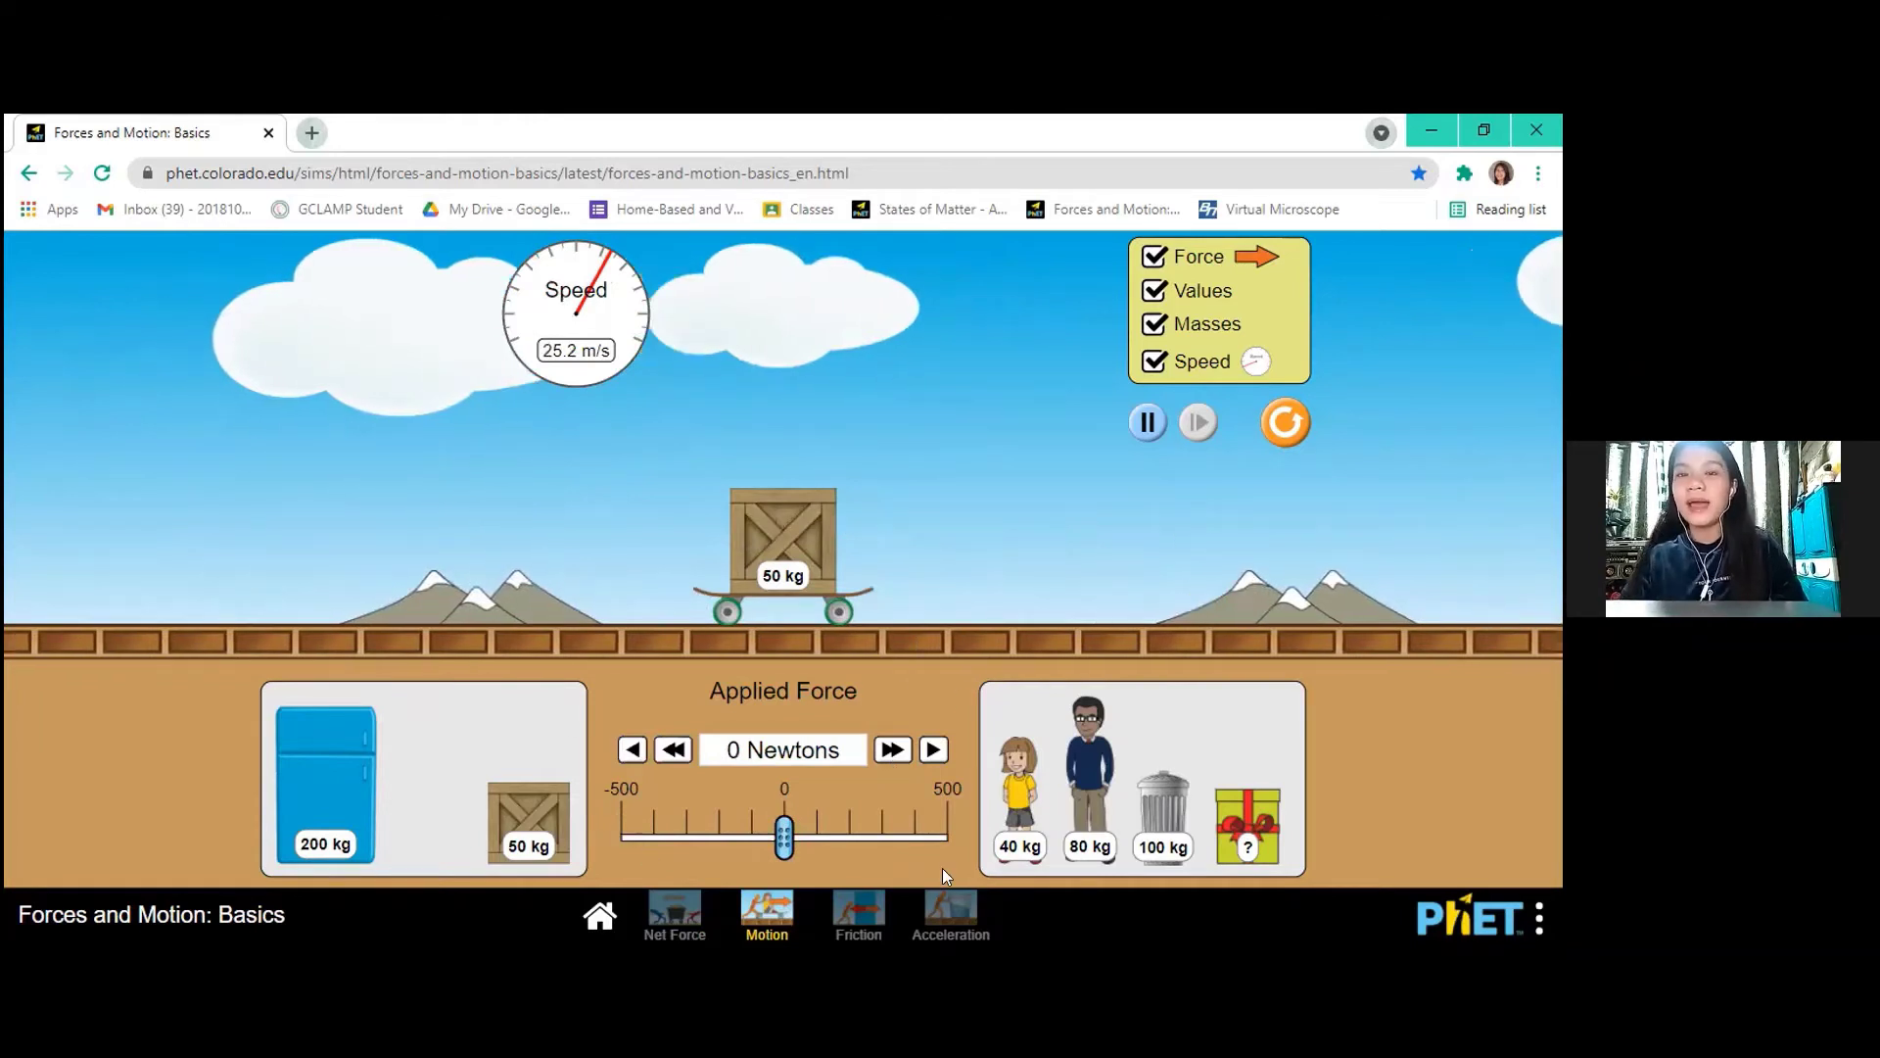
- Raise the applied force on the crate to 172 Newtons using small and large increments
click(933, 751)
click(934, 750)
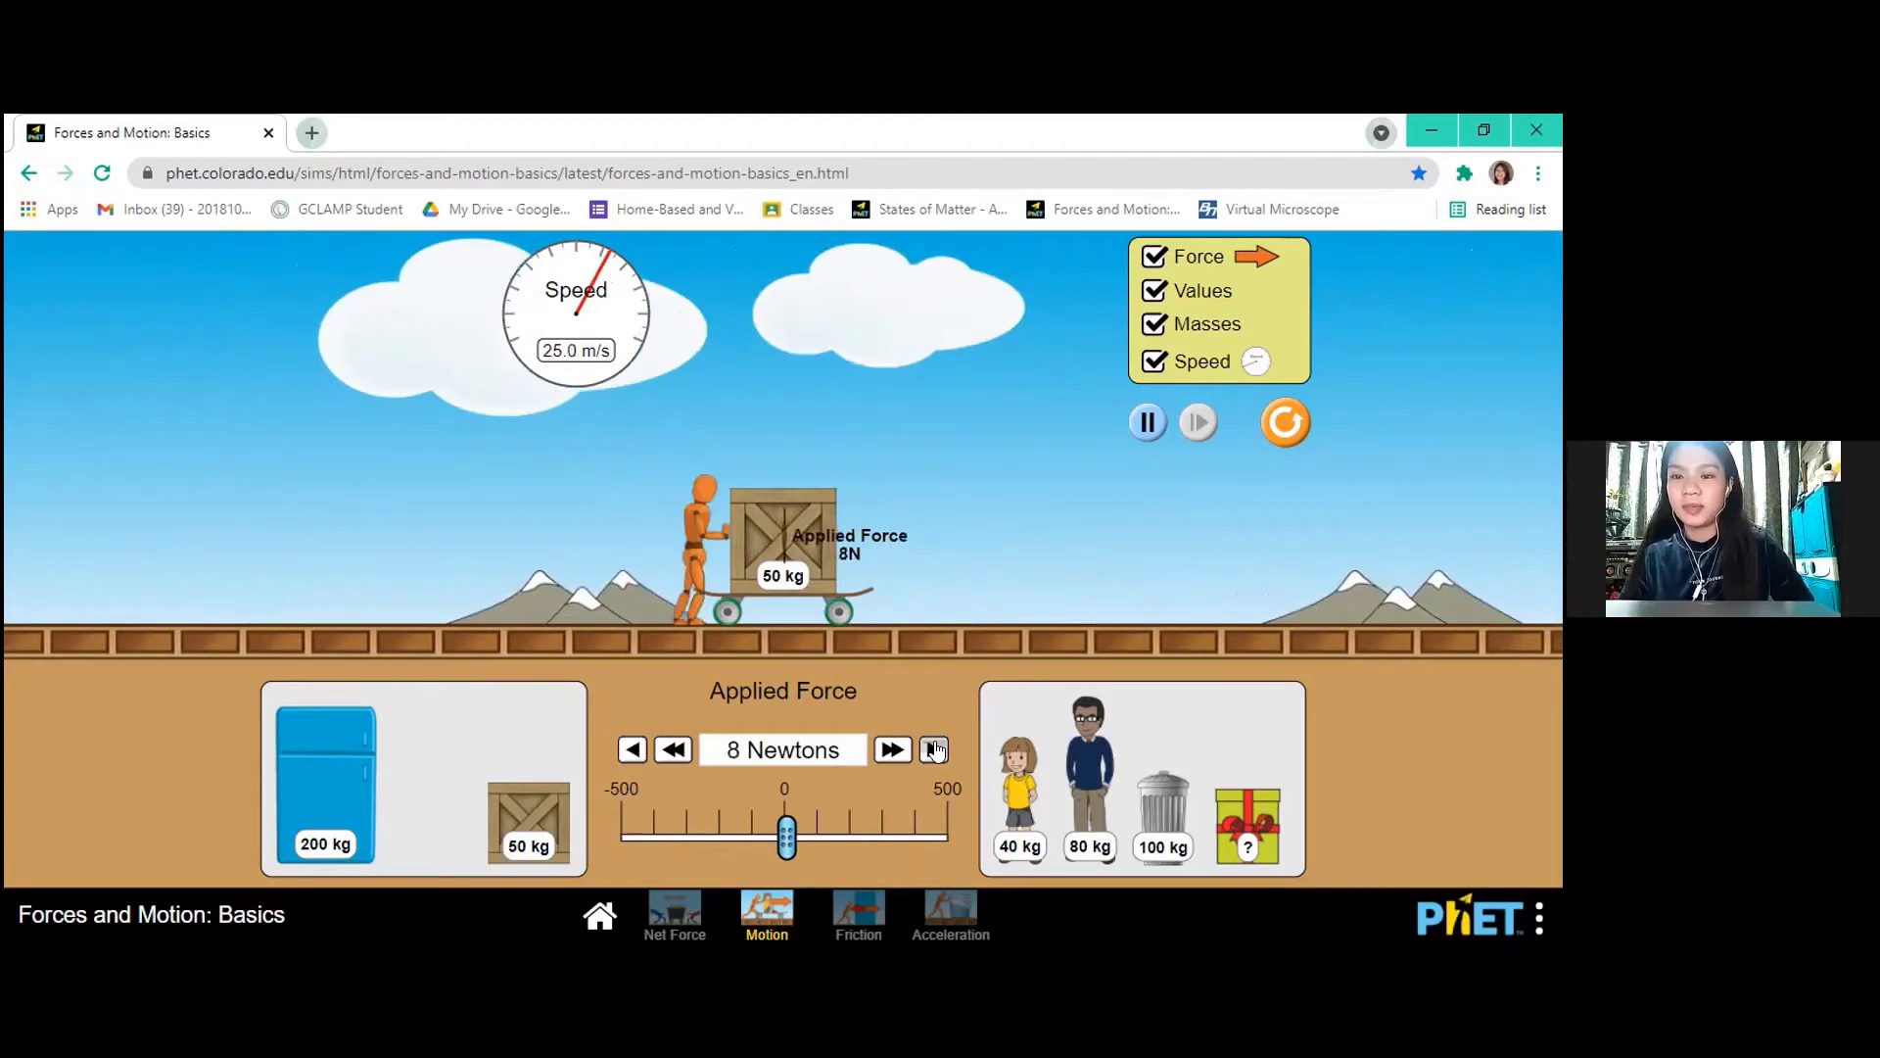
click(933, 750)
click(892, 750)
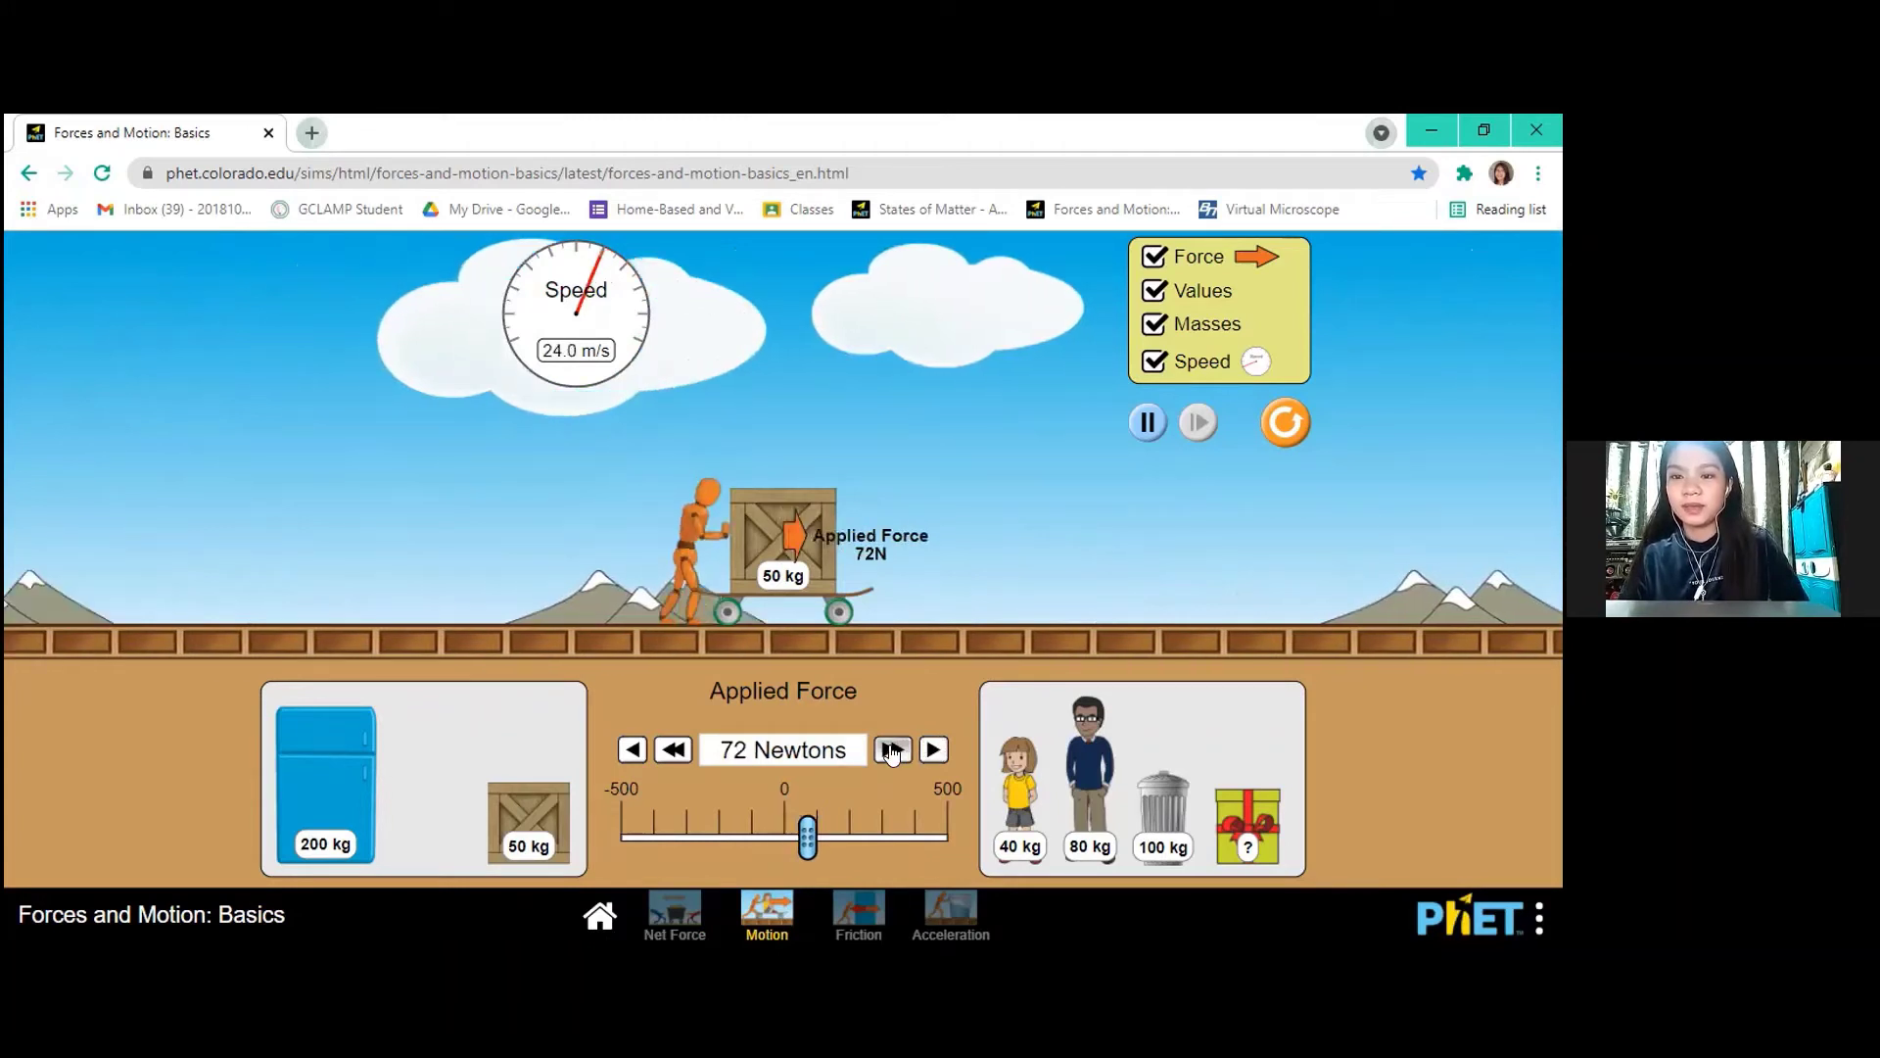
click(892, 750)
click(892, 750)
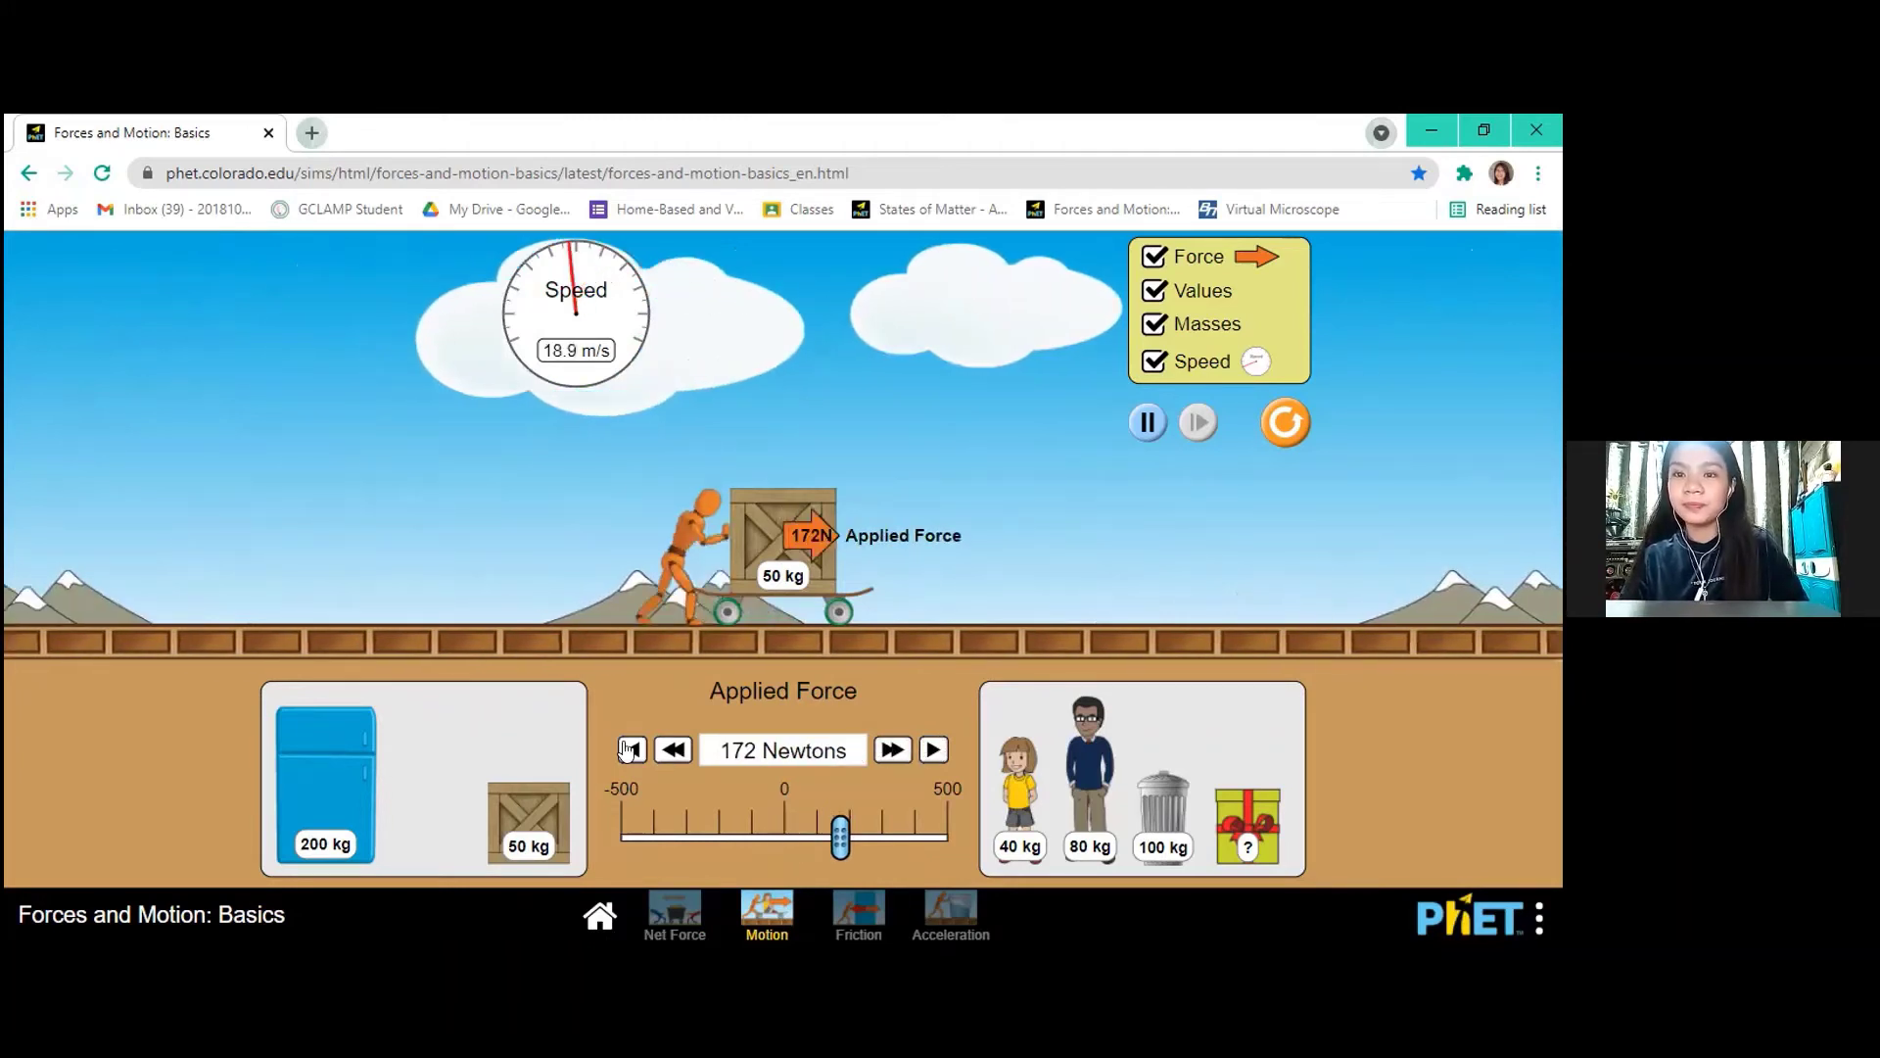
- Lower the applied force on the crate in small decrements, then bring it back to 0 Newtons
click(632, 750)
click(631, 751)
click(630, 750)
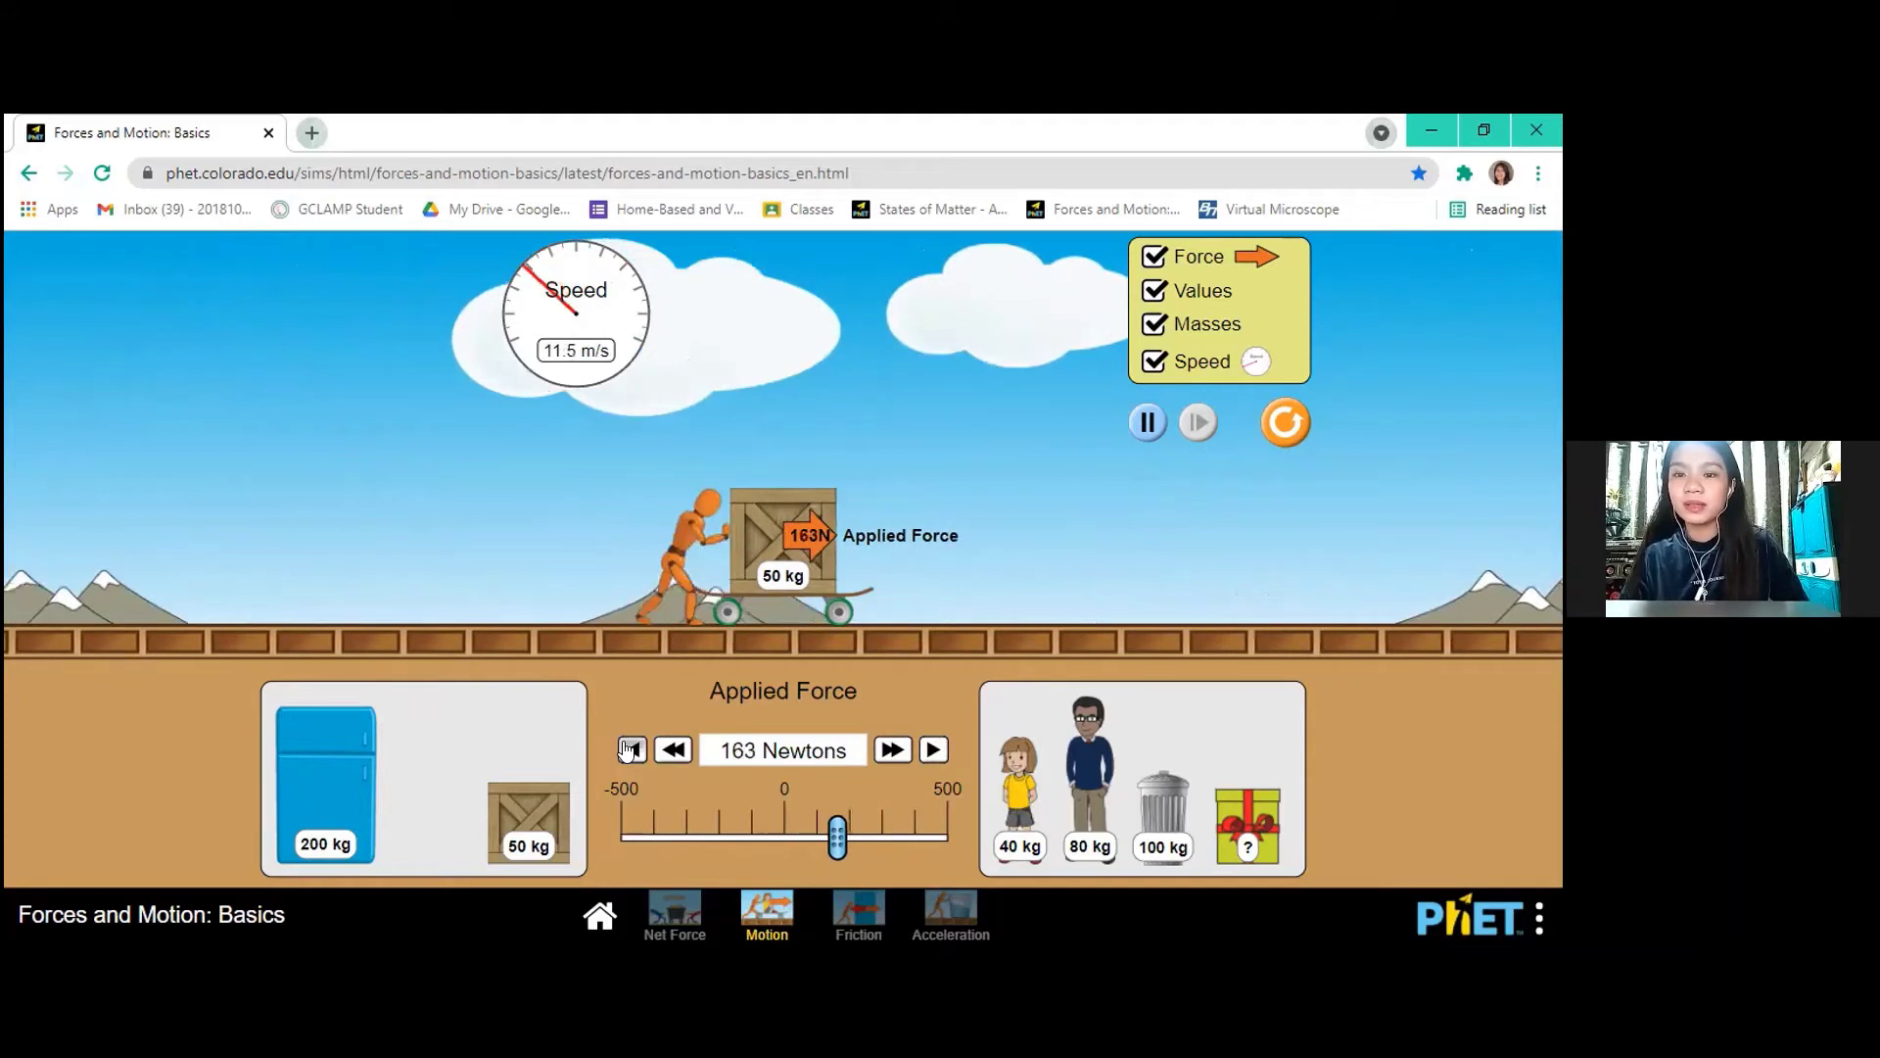
drag(837, 837, 834, 839)
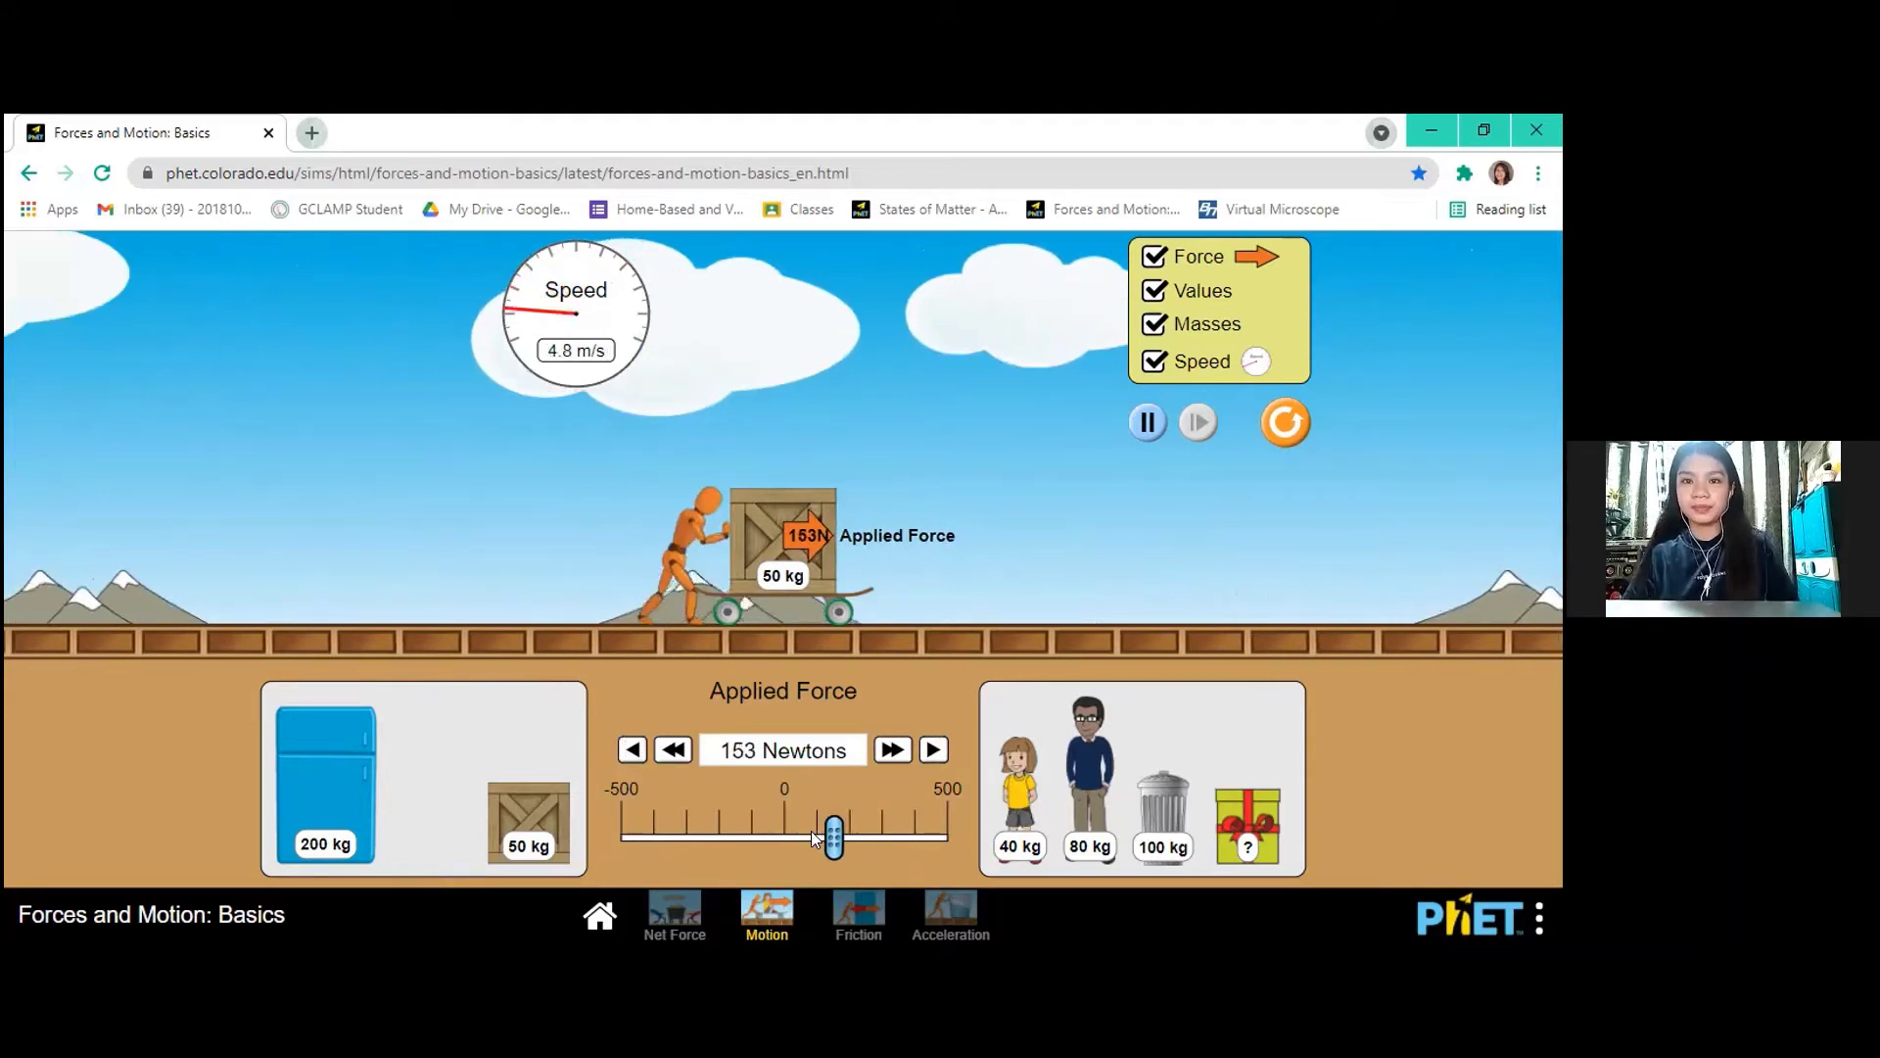
mouse_move(809, 852)
mouse_down()
mouse_move(786, 858)
mouse_move(800, 848)
mouse_up()
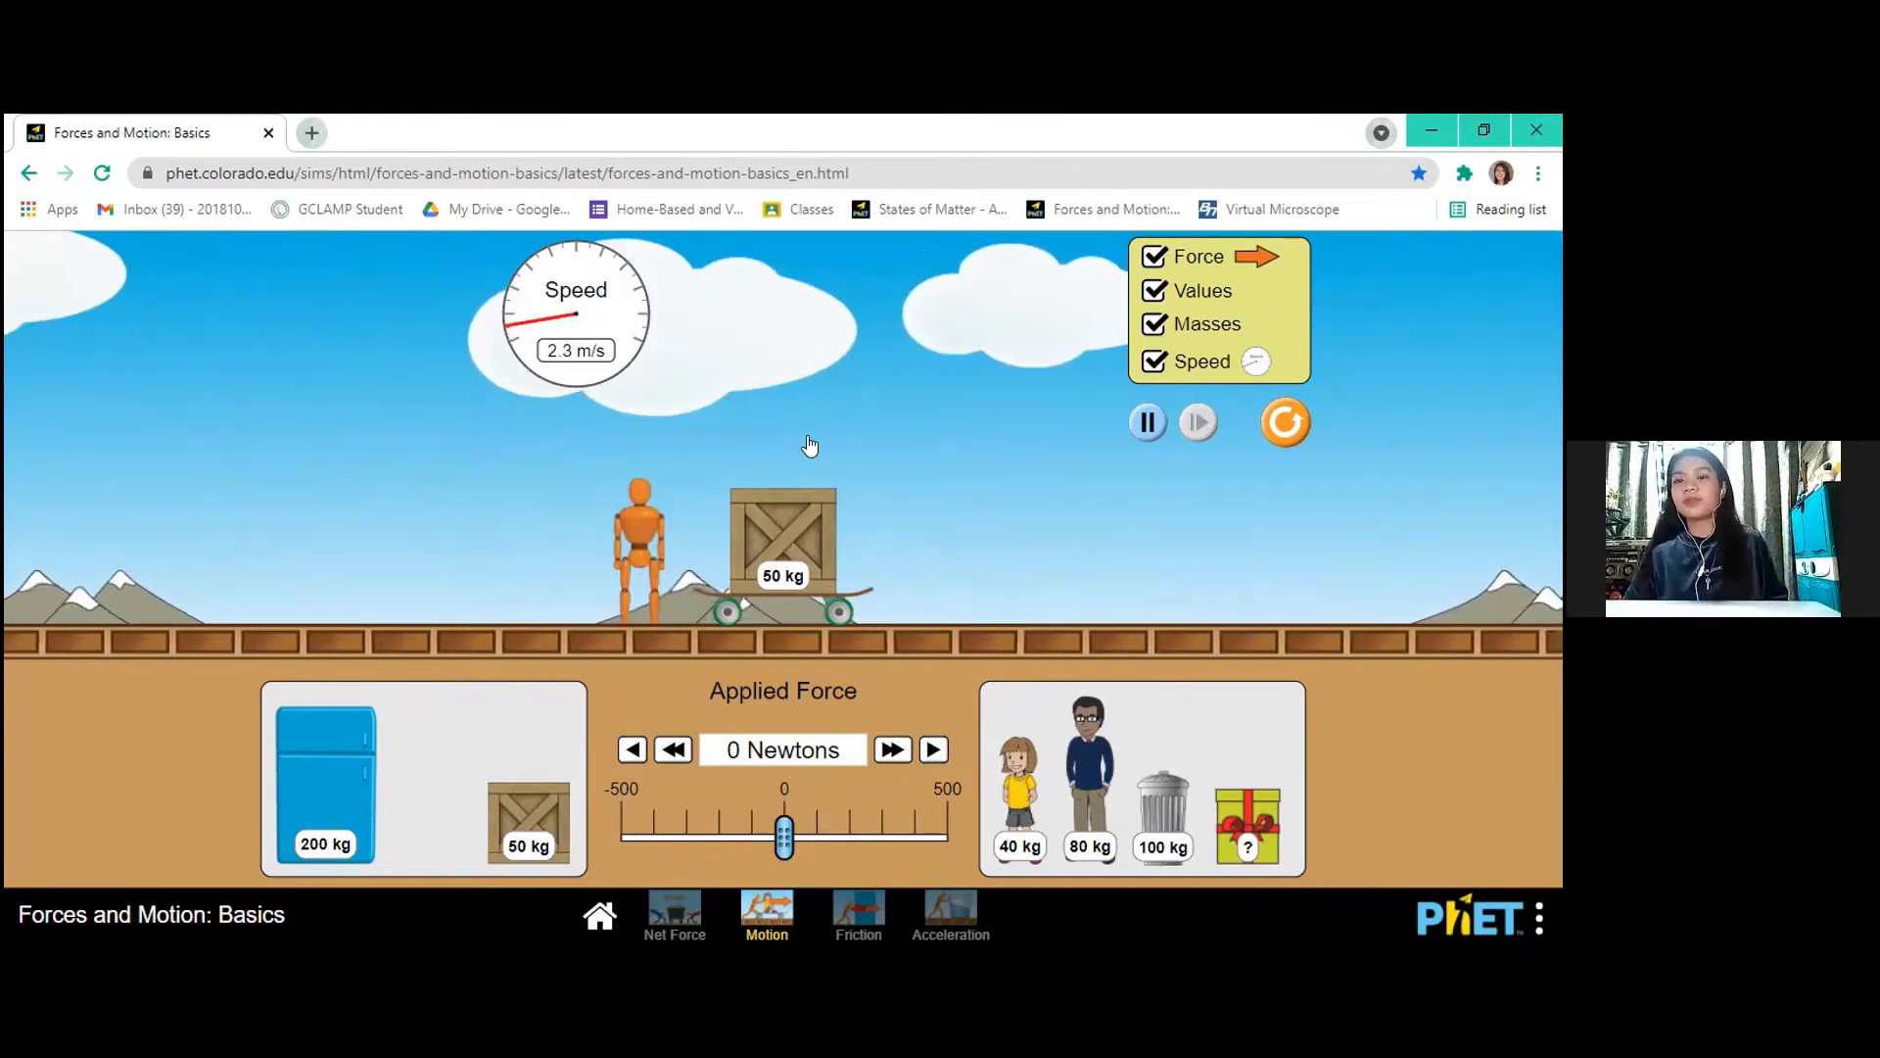
- Seat the girl on the crate, push the stack with 500 Newtons and -500 Newtons, and return the applied force to 0
drag(1019, 783, 803, 492)
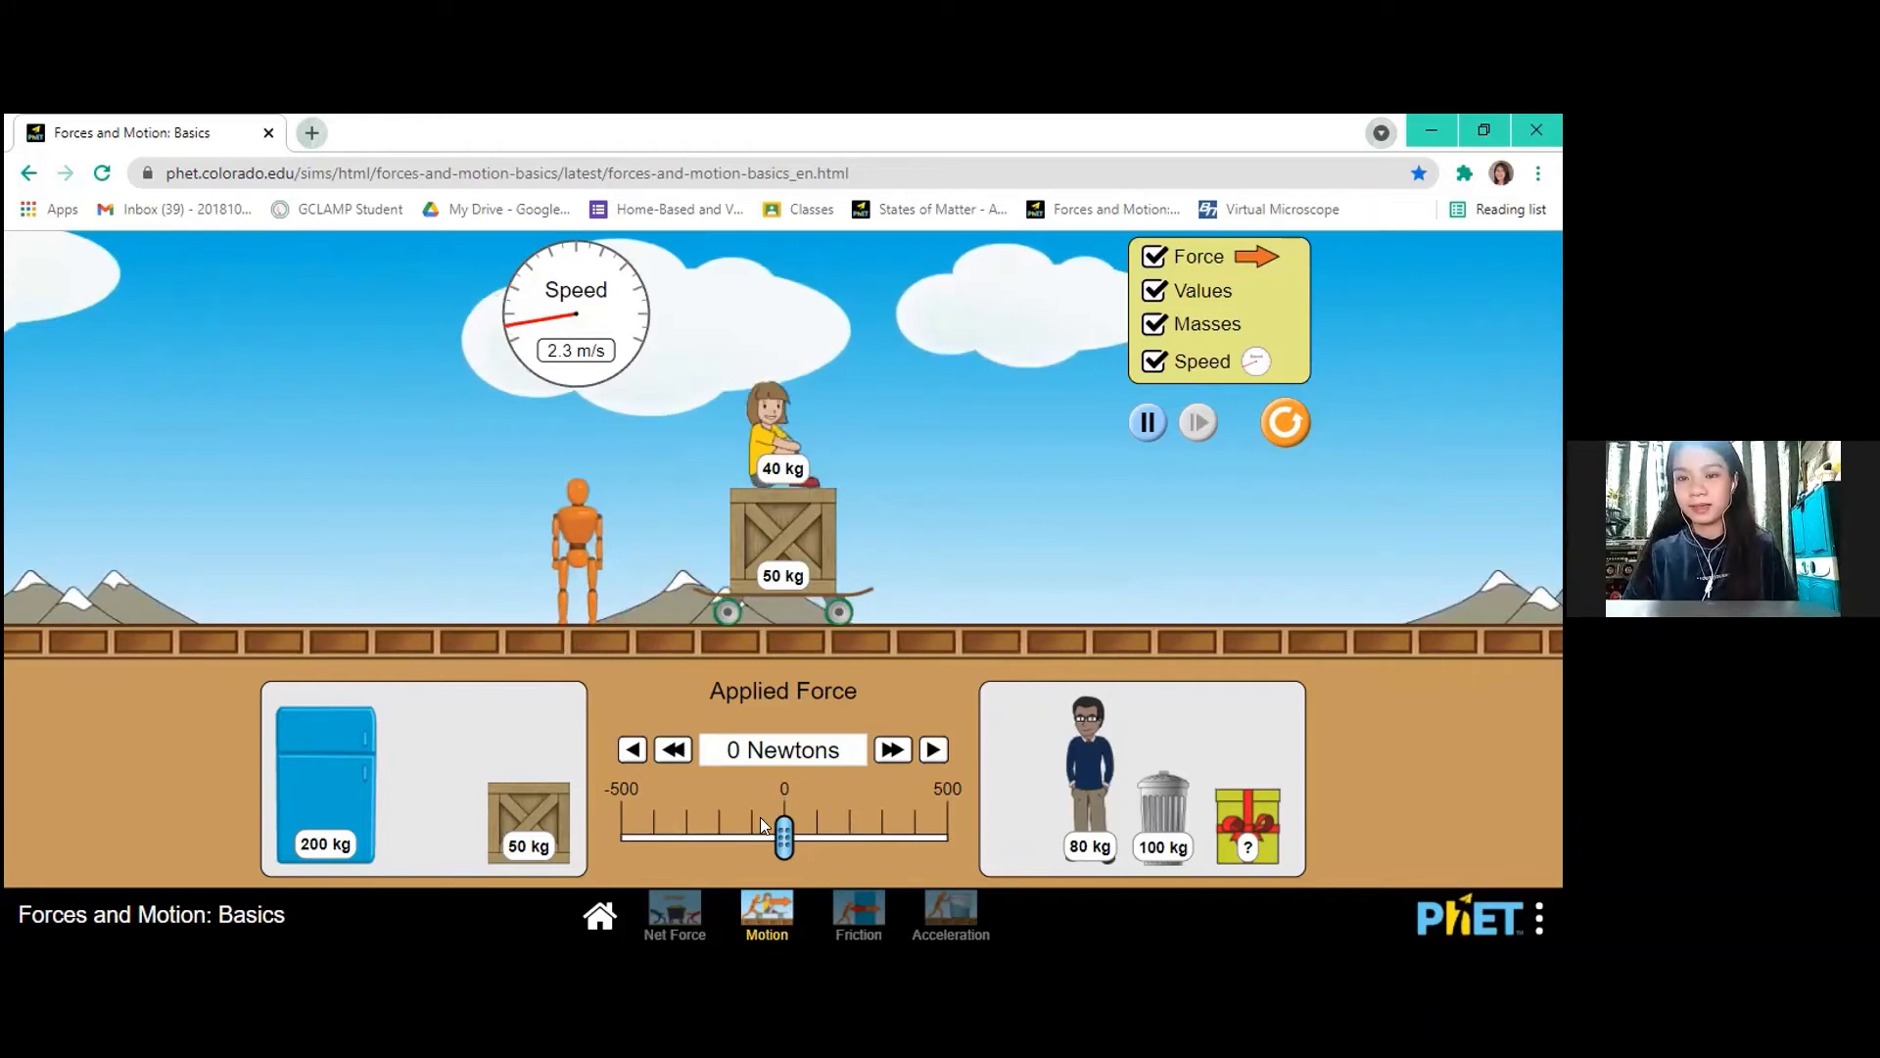
drag(783, 834, 978, 848)
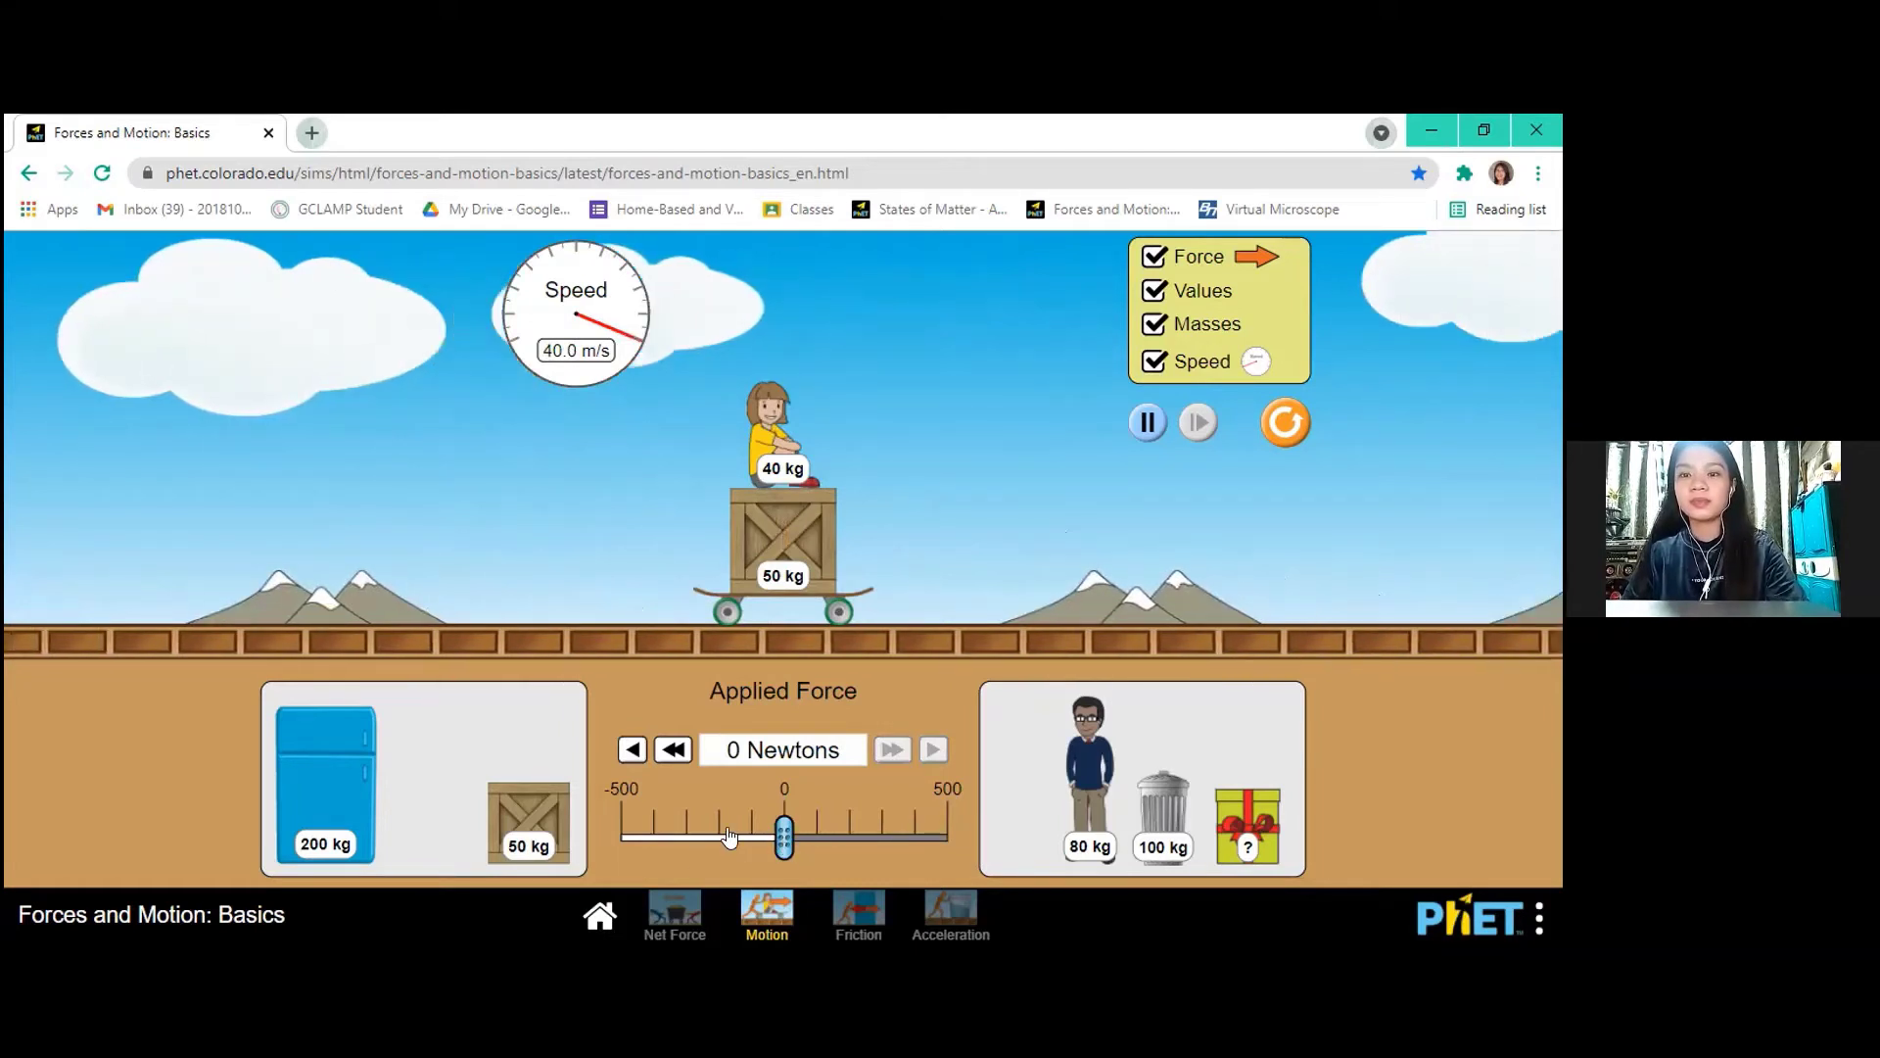
click(669, 828)
click(619, 826)
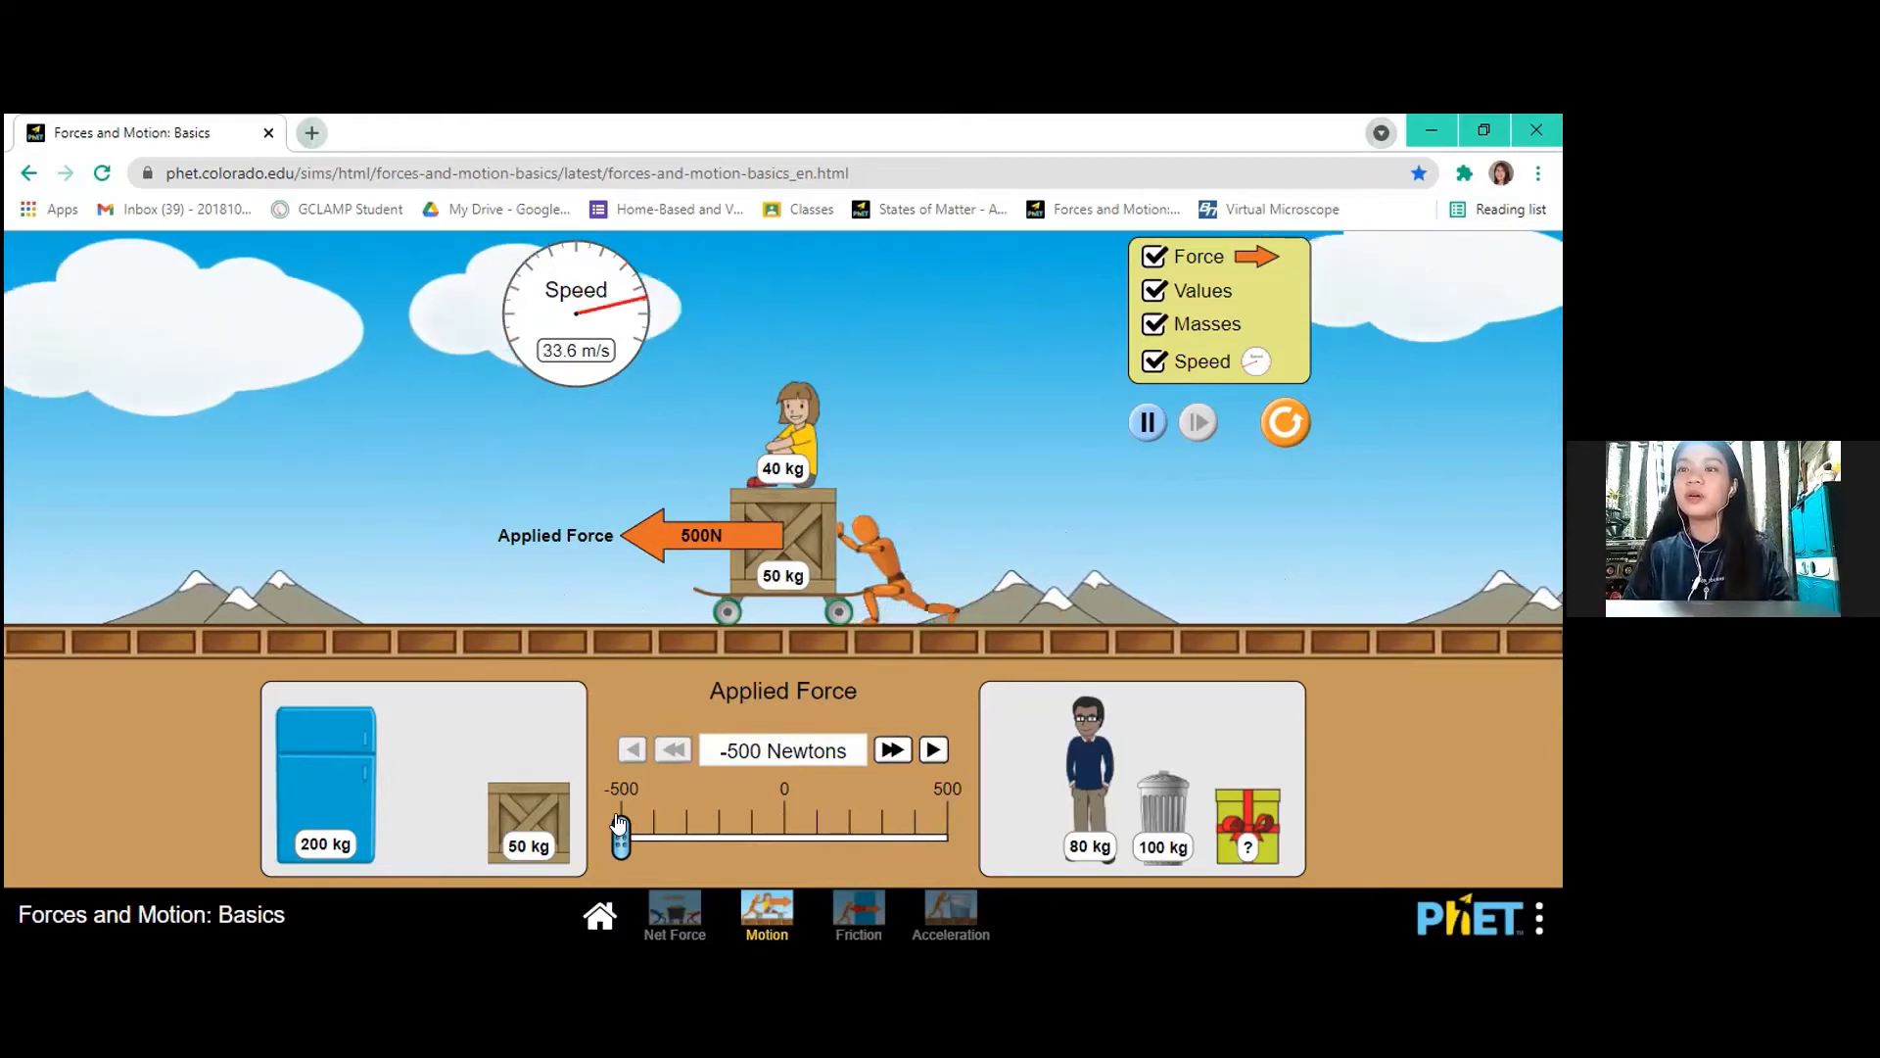
drag(620, 823, 784, 835)
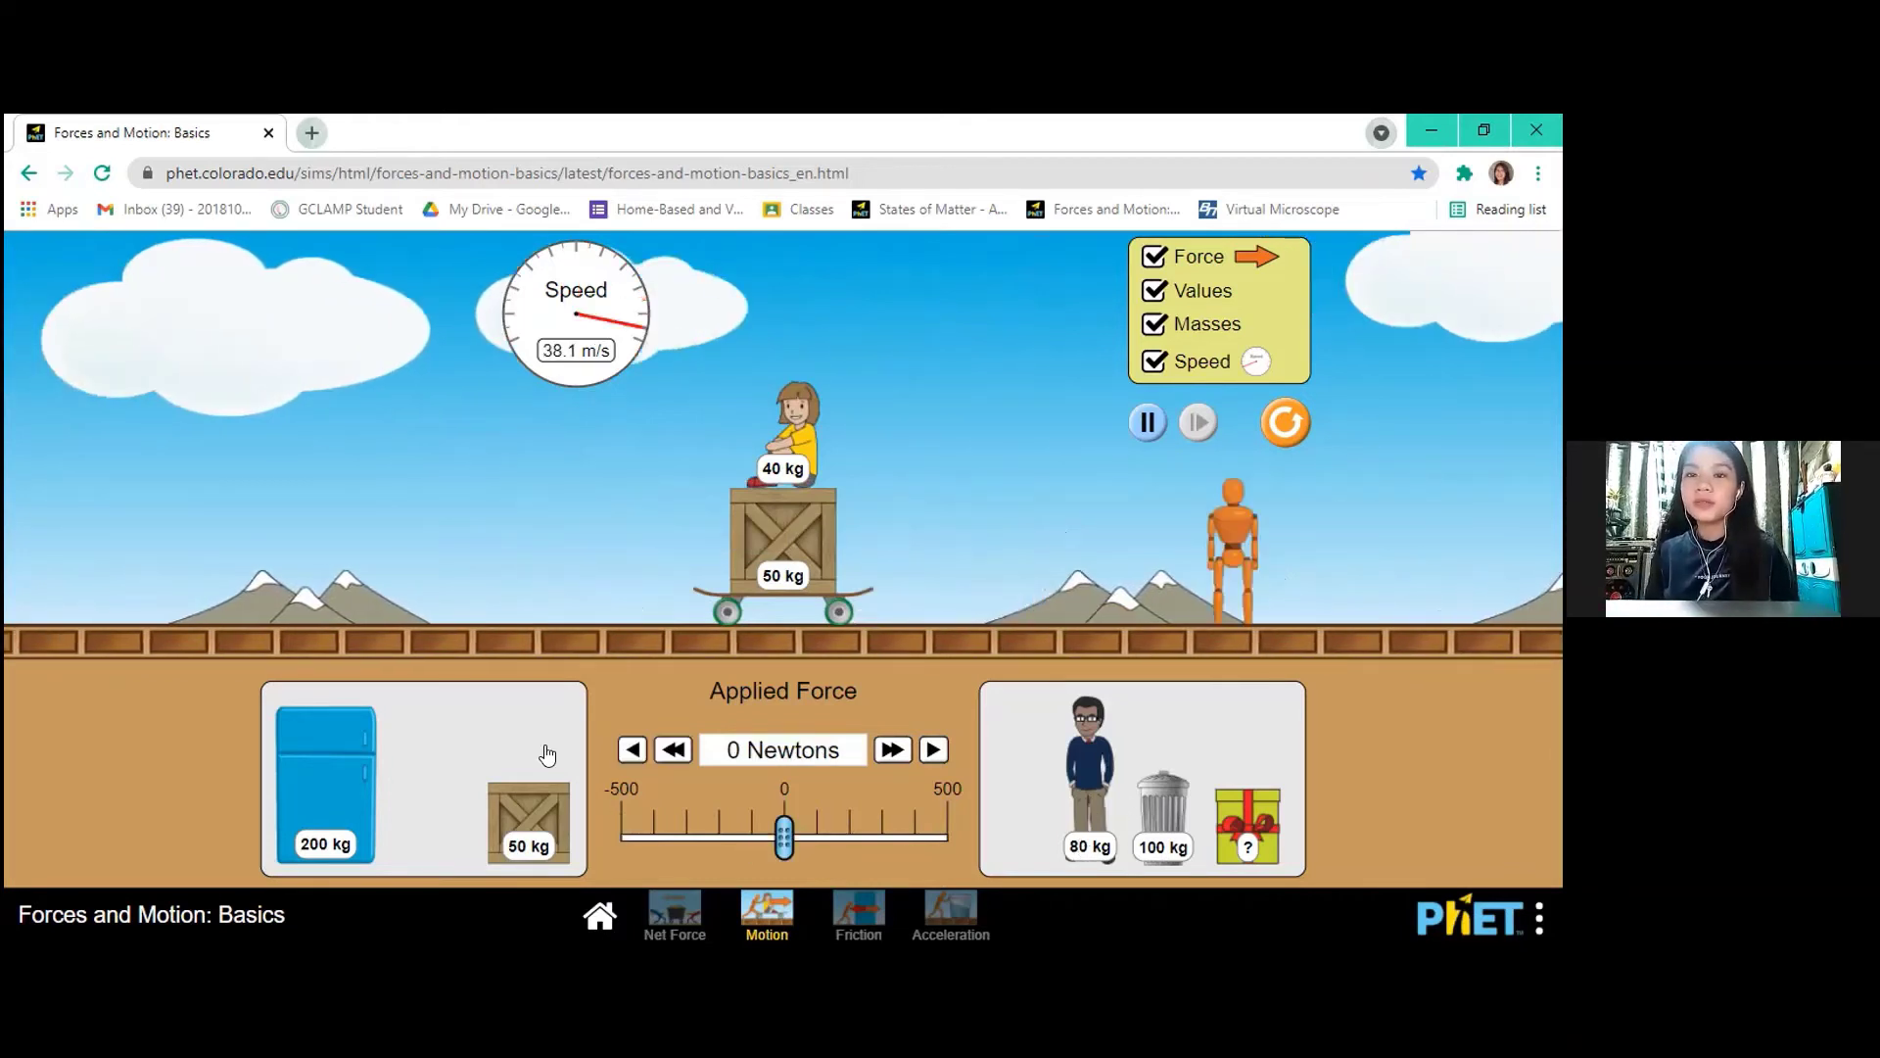
- Add the refrigerator to the loaded skateboard and push it with the maximum applied force of 500 Newtons
drag(326, 784, 801, 290)
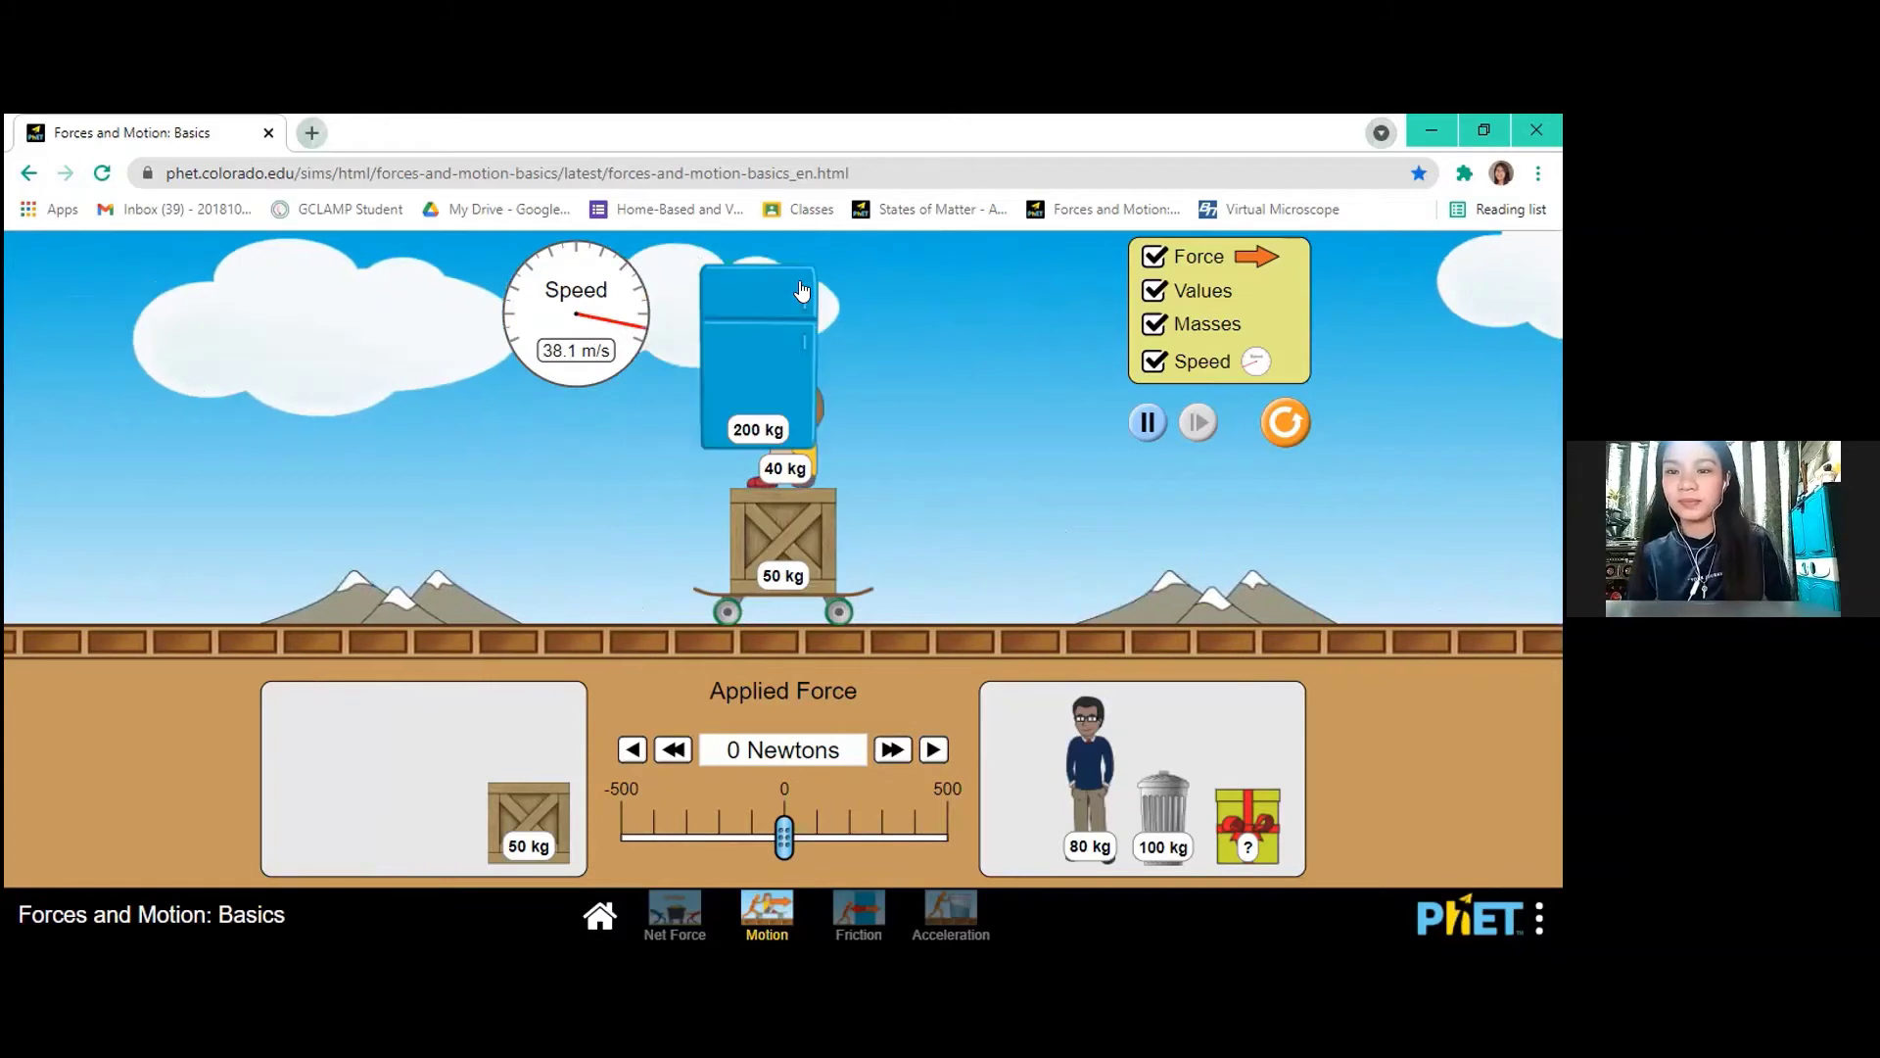
drag(784, 849, 970, 848)
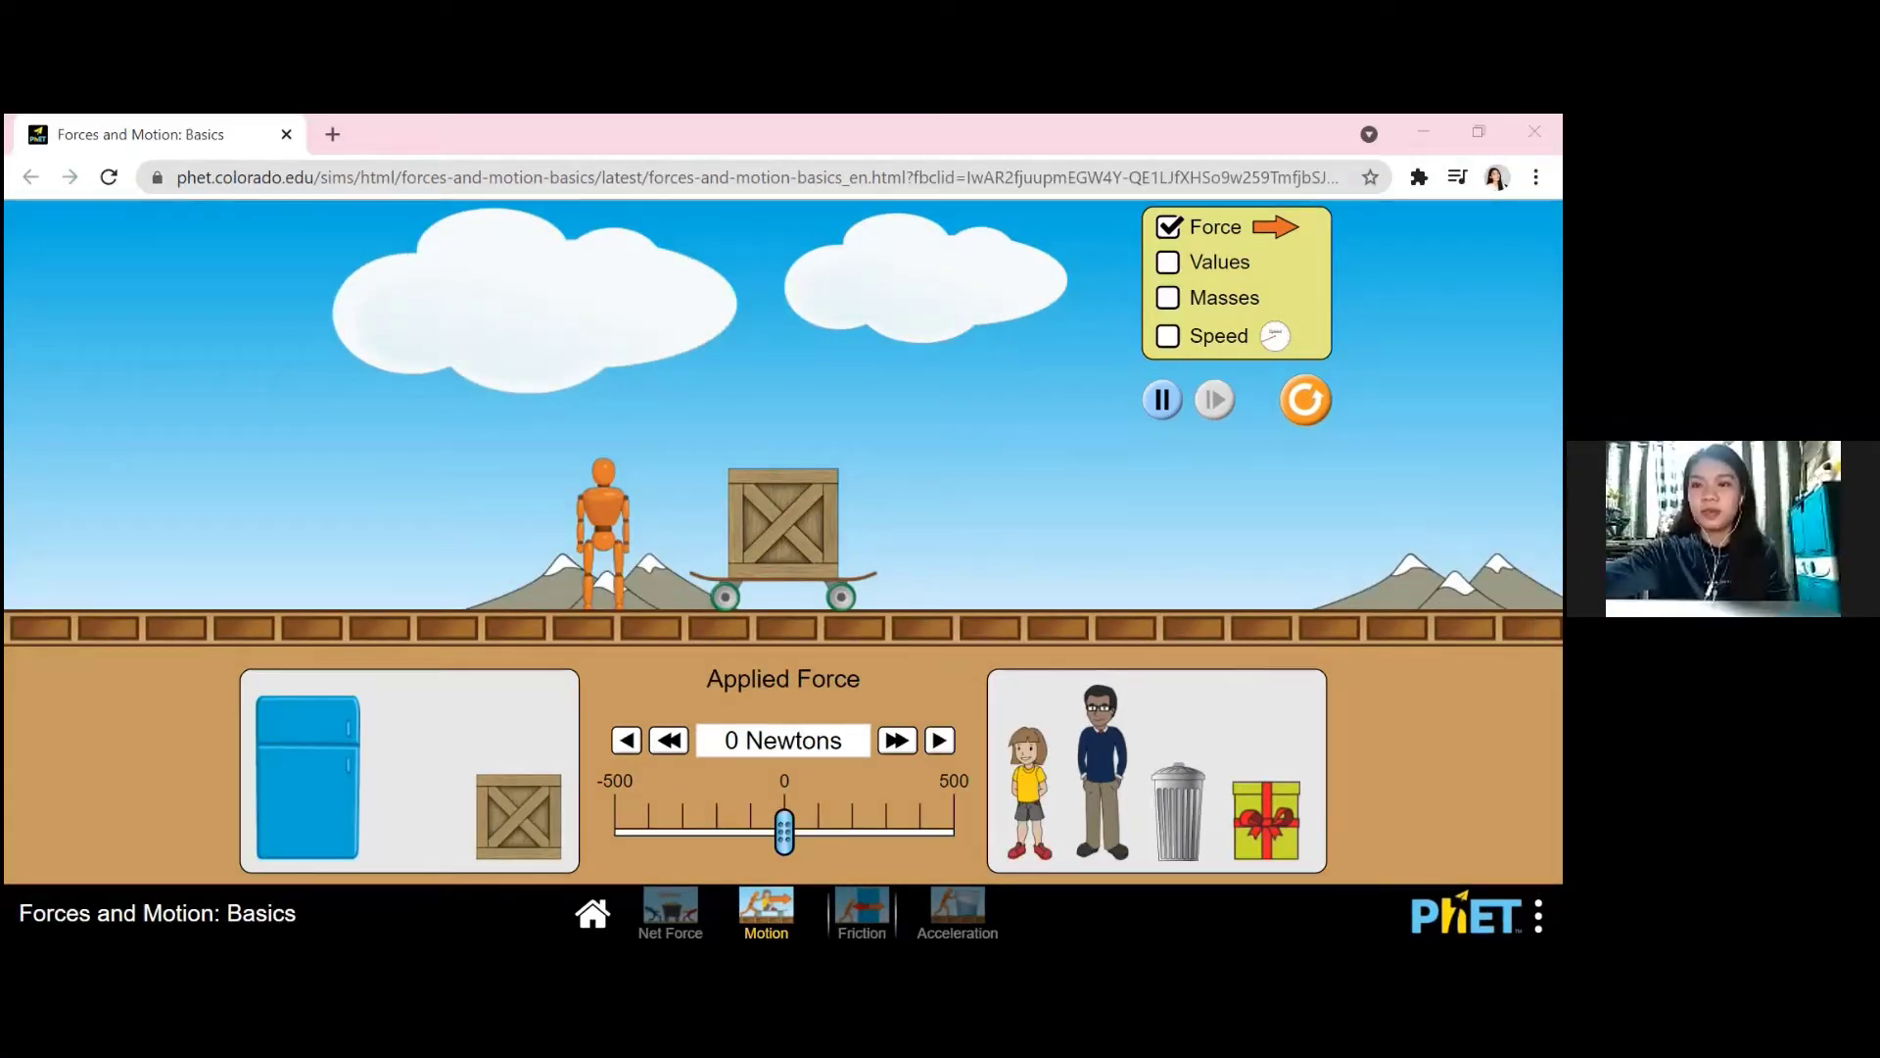
- Open the Friction simulation and show the sum of forces, values, masses and speed
click(862, 911)
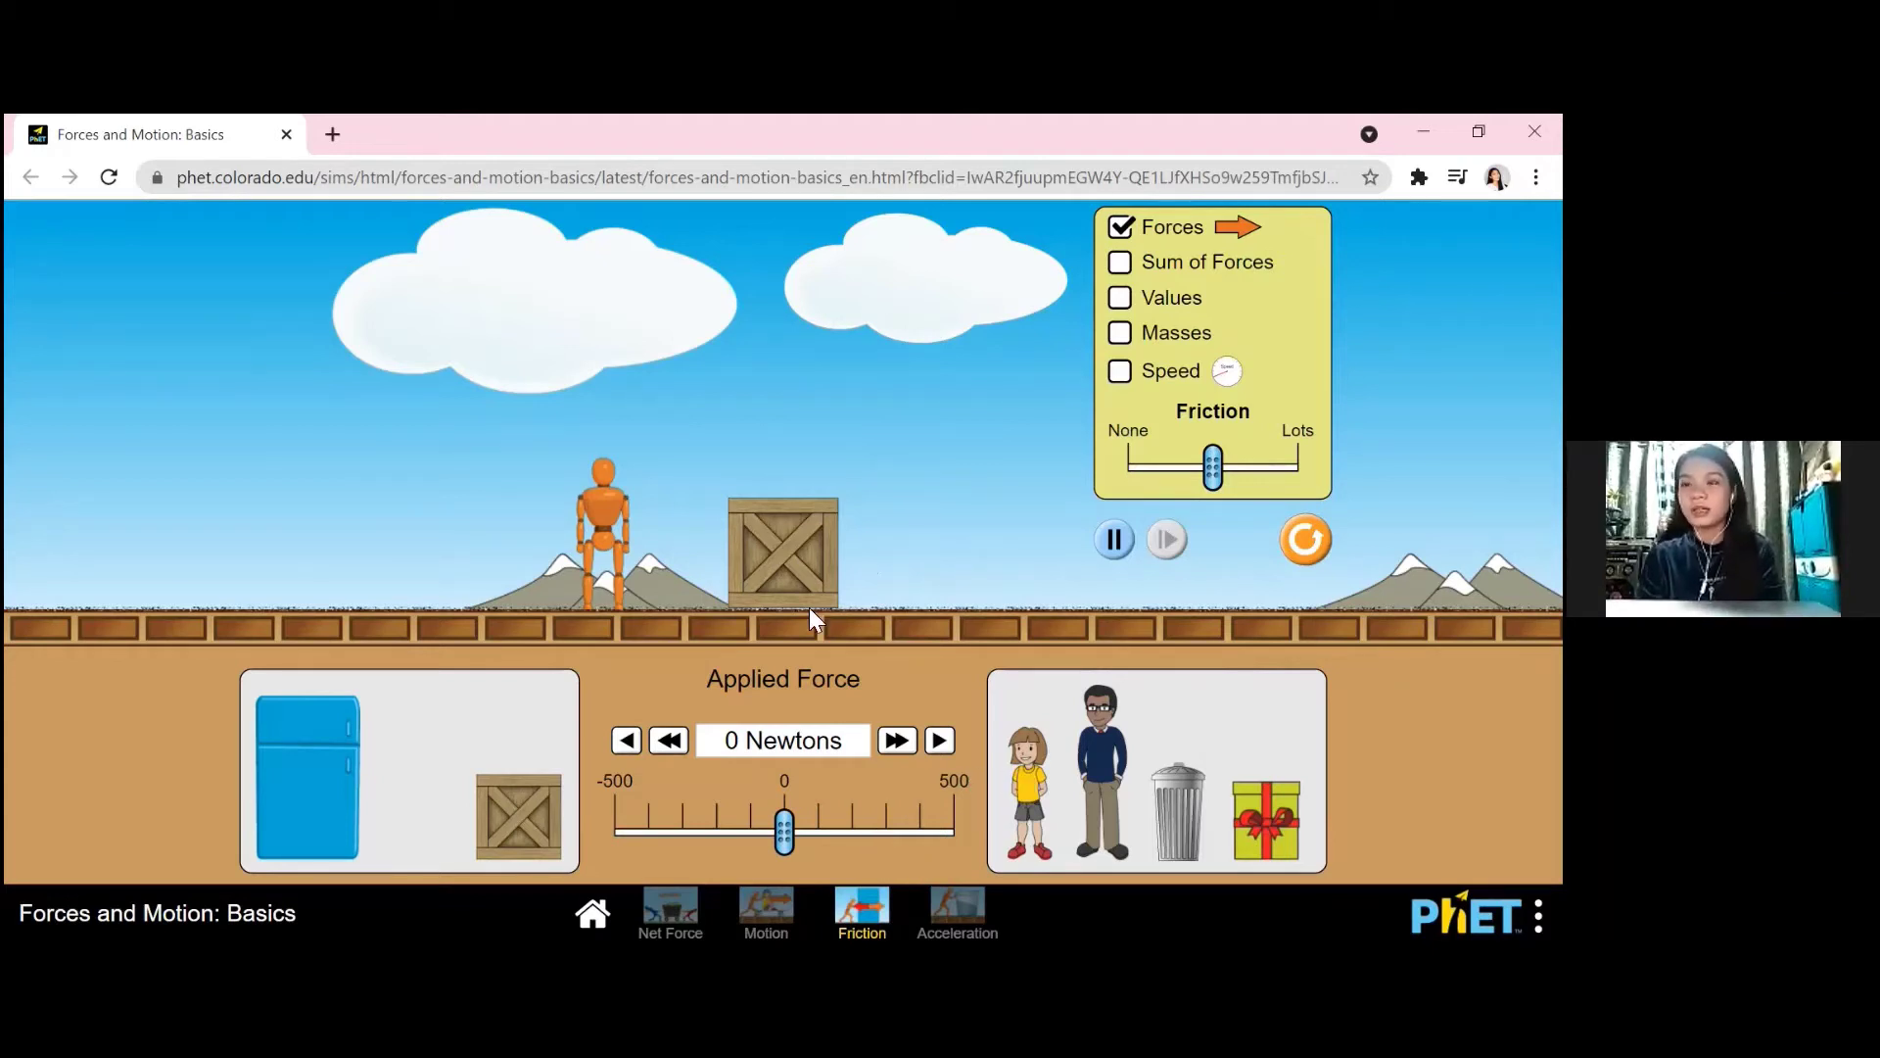
mouse_move(794, 827)
mouse_down()
mouse_move(810, 826)
mouse_move(786, 828)
mouse_up()
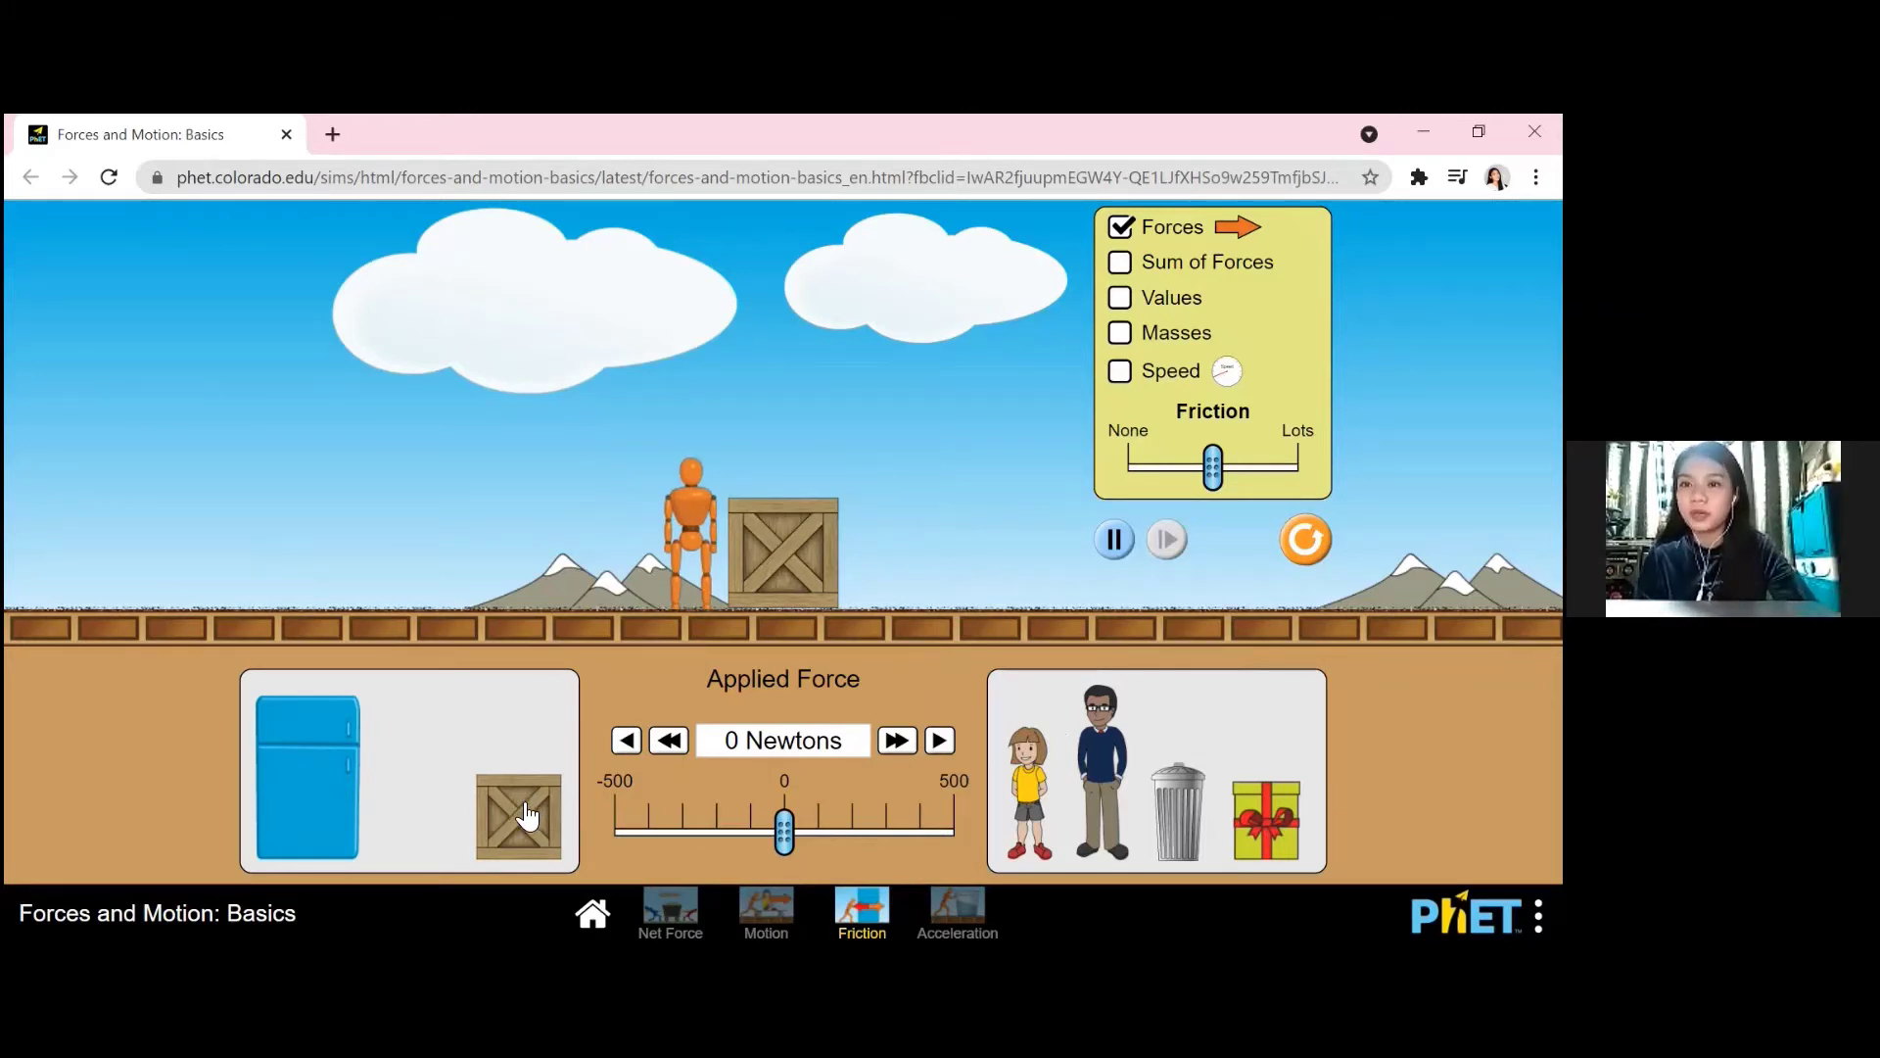
click(1119, 264)
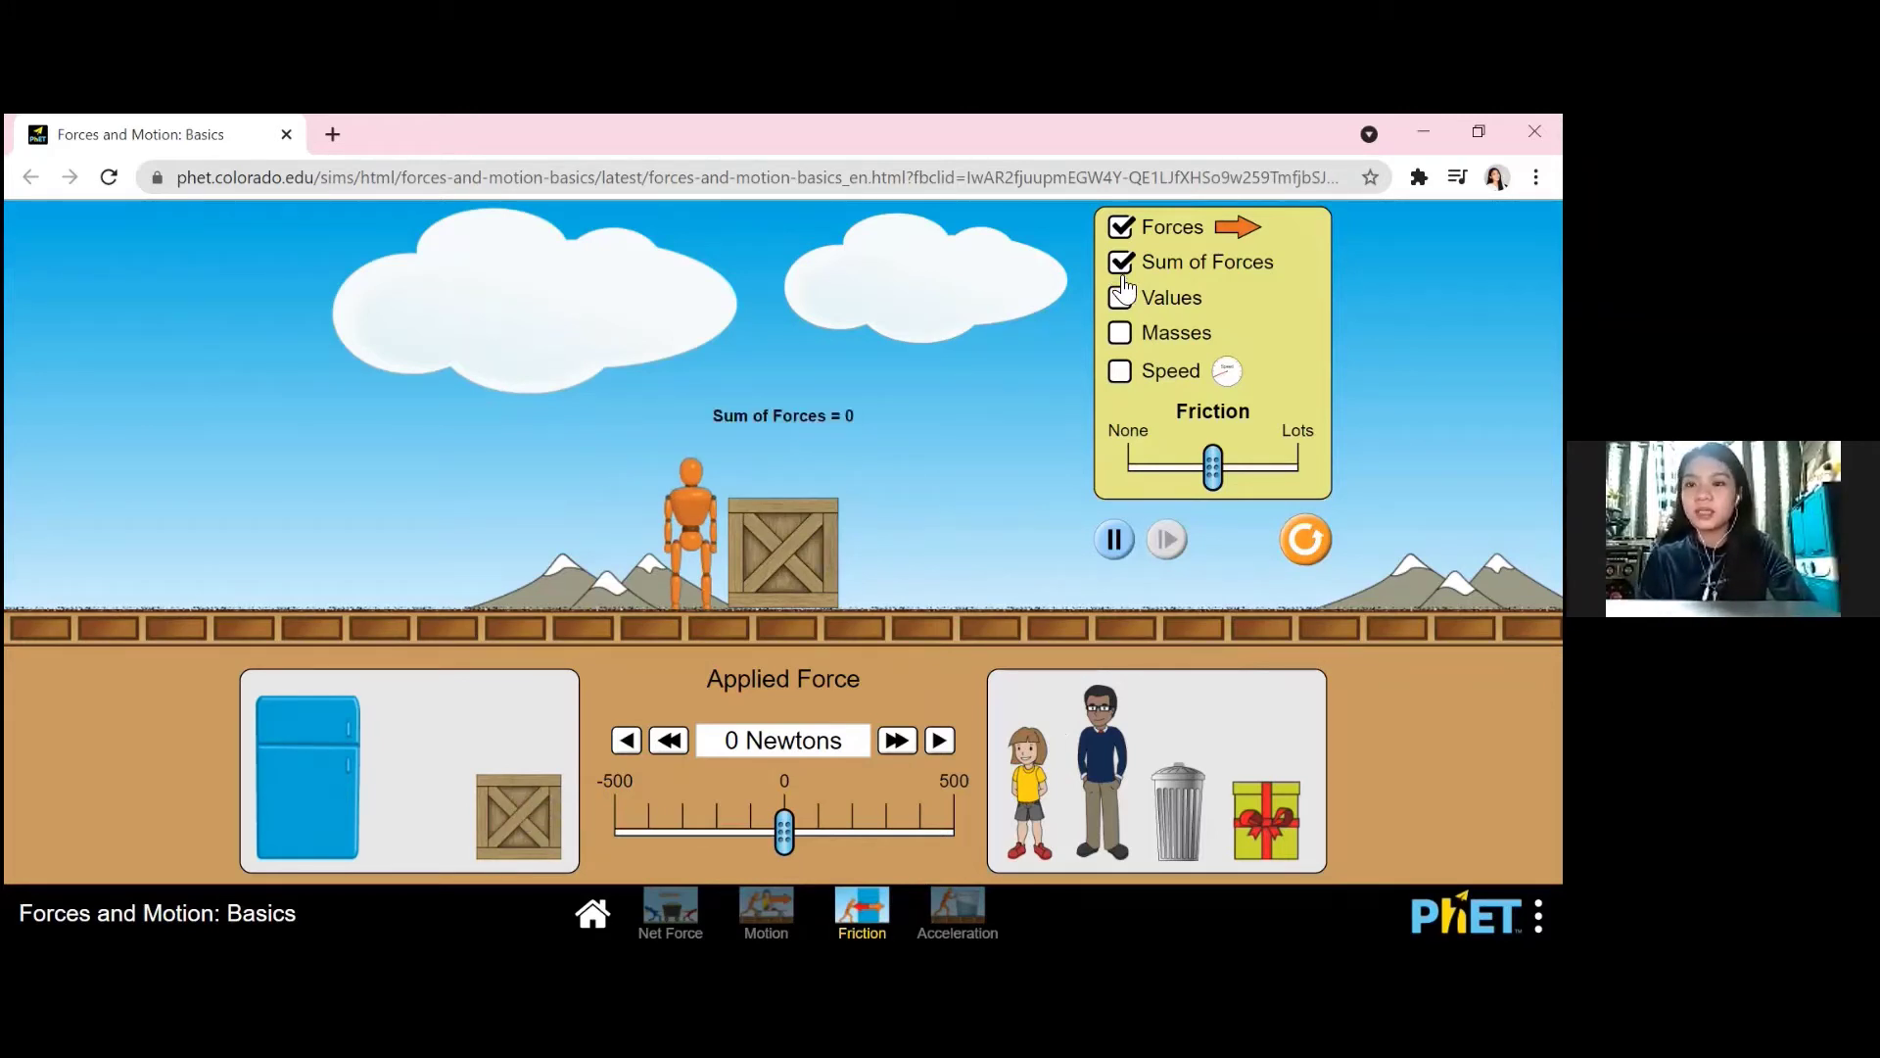
click(1122, 335)
click(1122, 374)
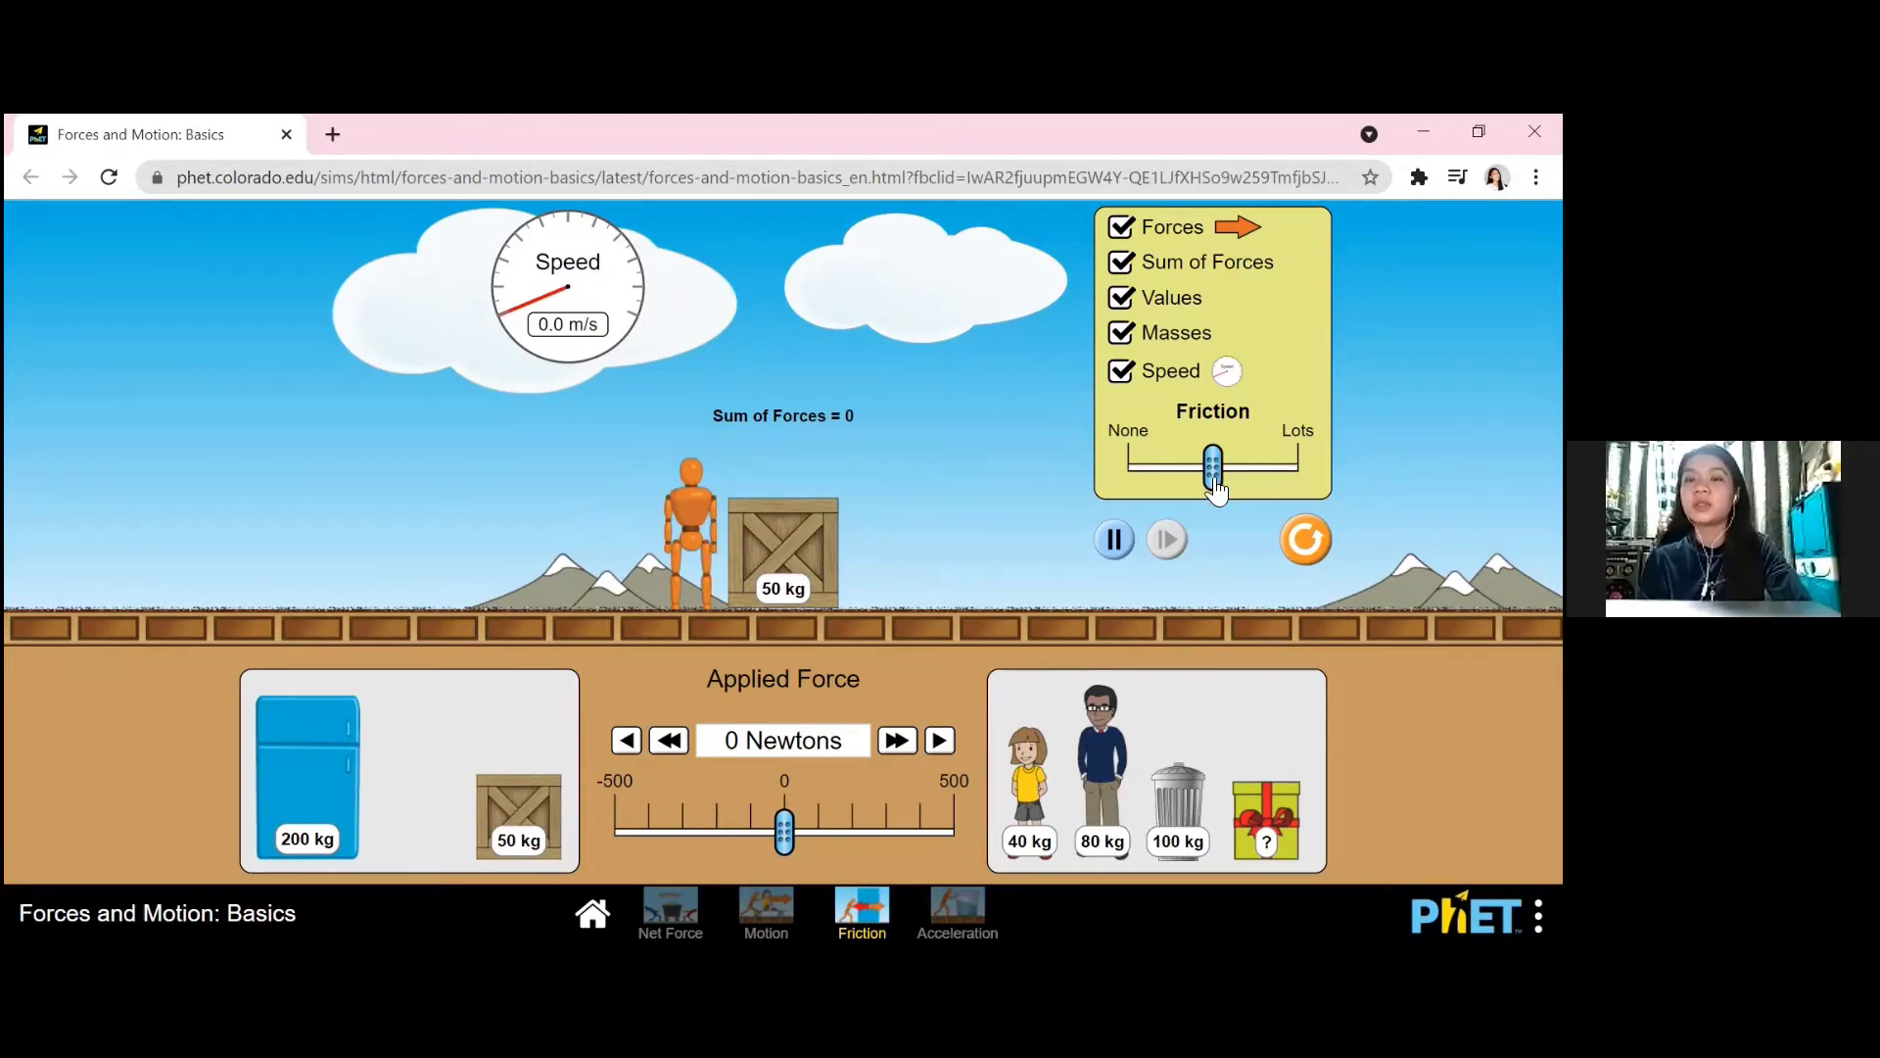
- Push the 50 kg crate with 500 Newtons at friction None, and again with friction set to Lots
drag(1218, 488, 1126, 477)
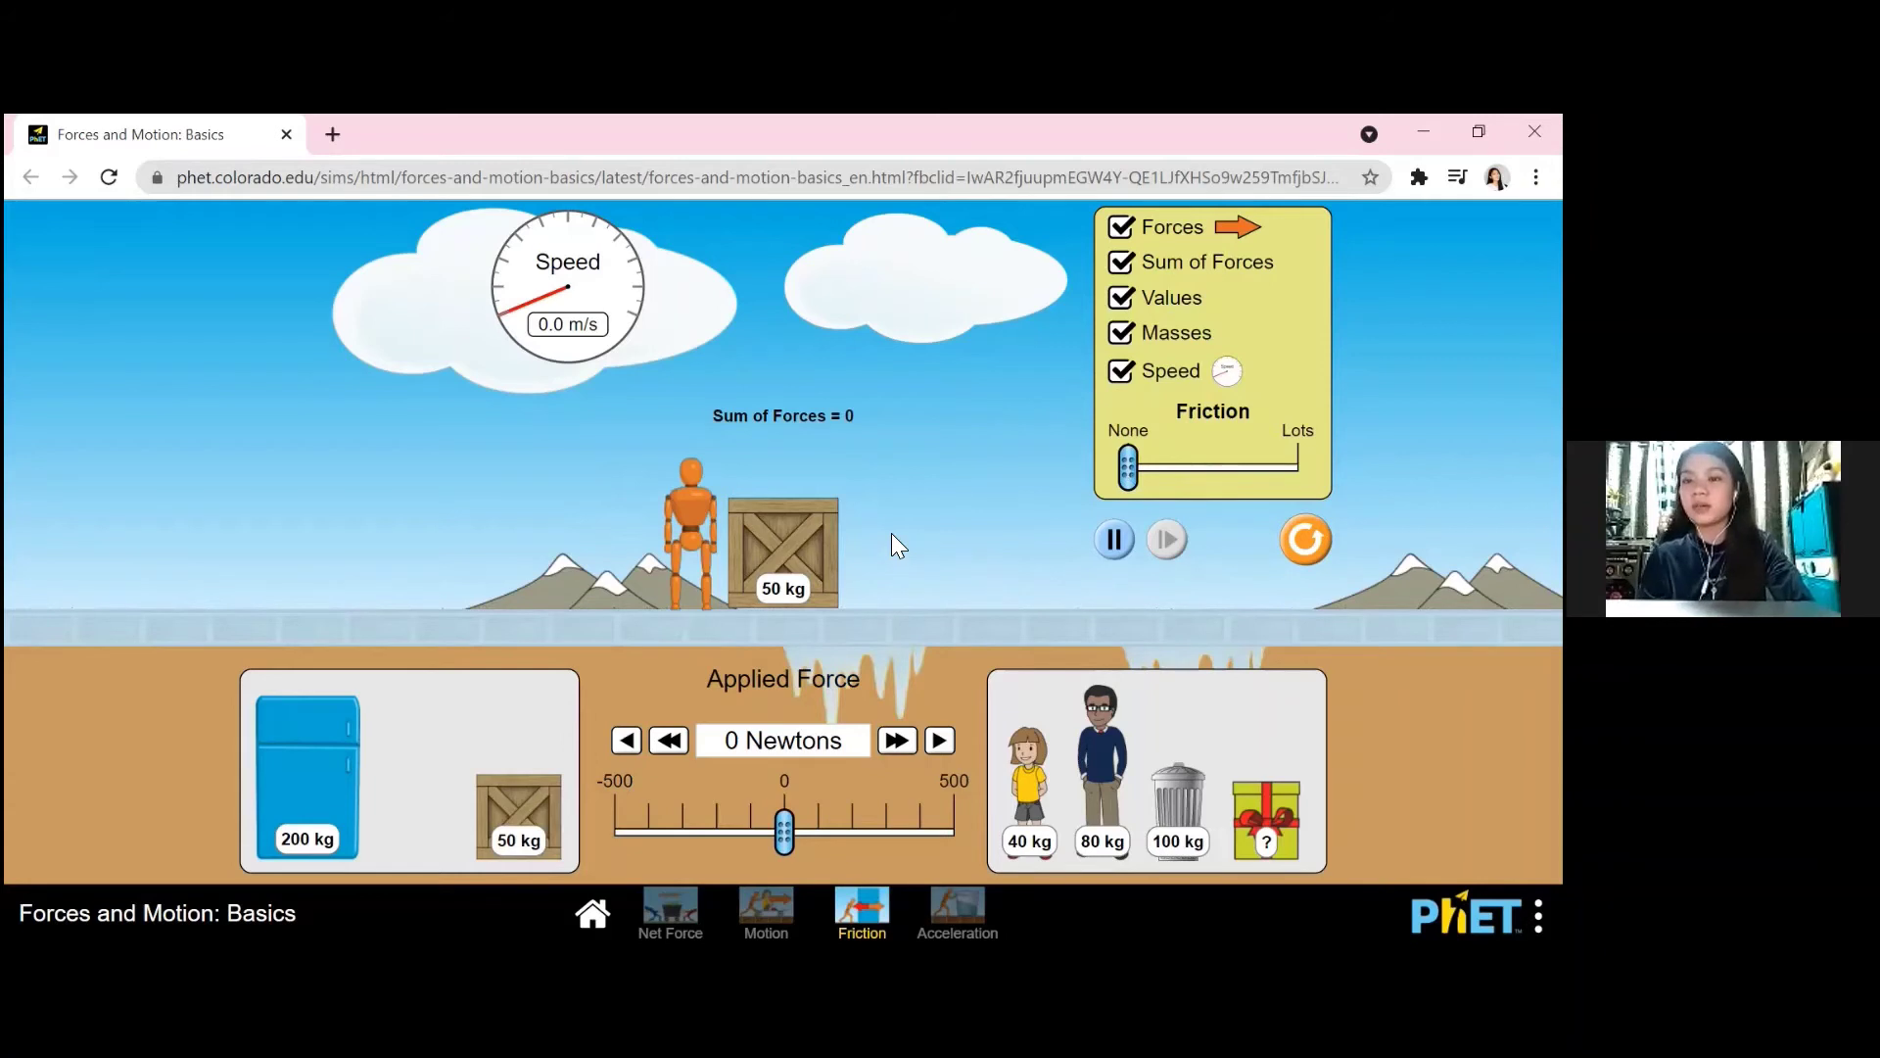
drag(783, 830, 954, 834)
drag(788, 831, 972, 821)
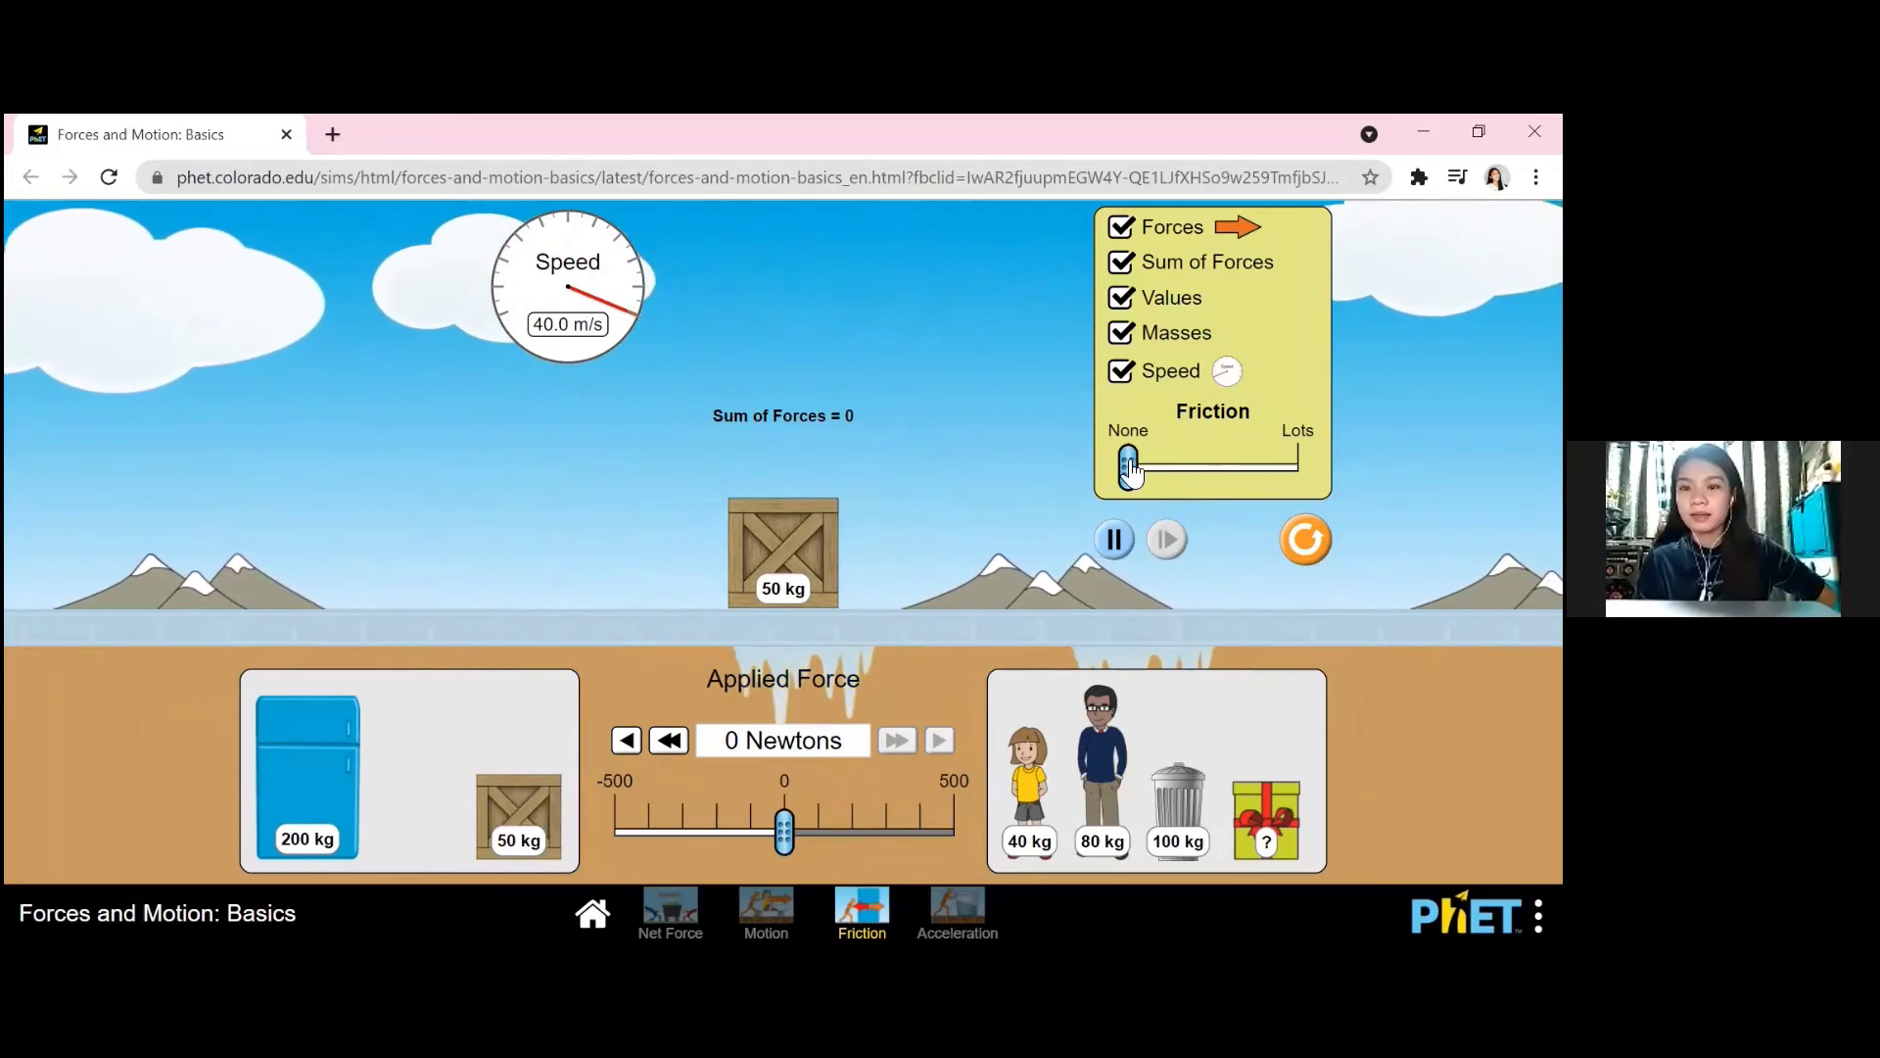
drag(1131, 468, 1298, 468)
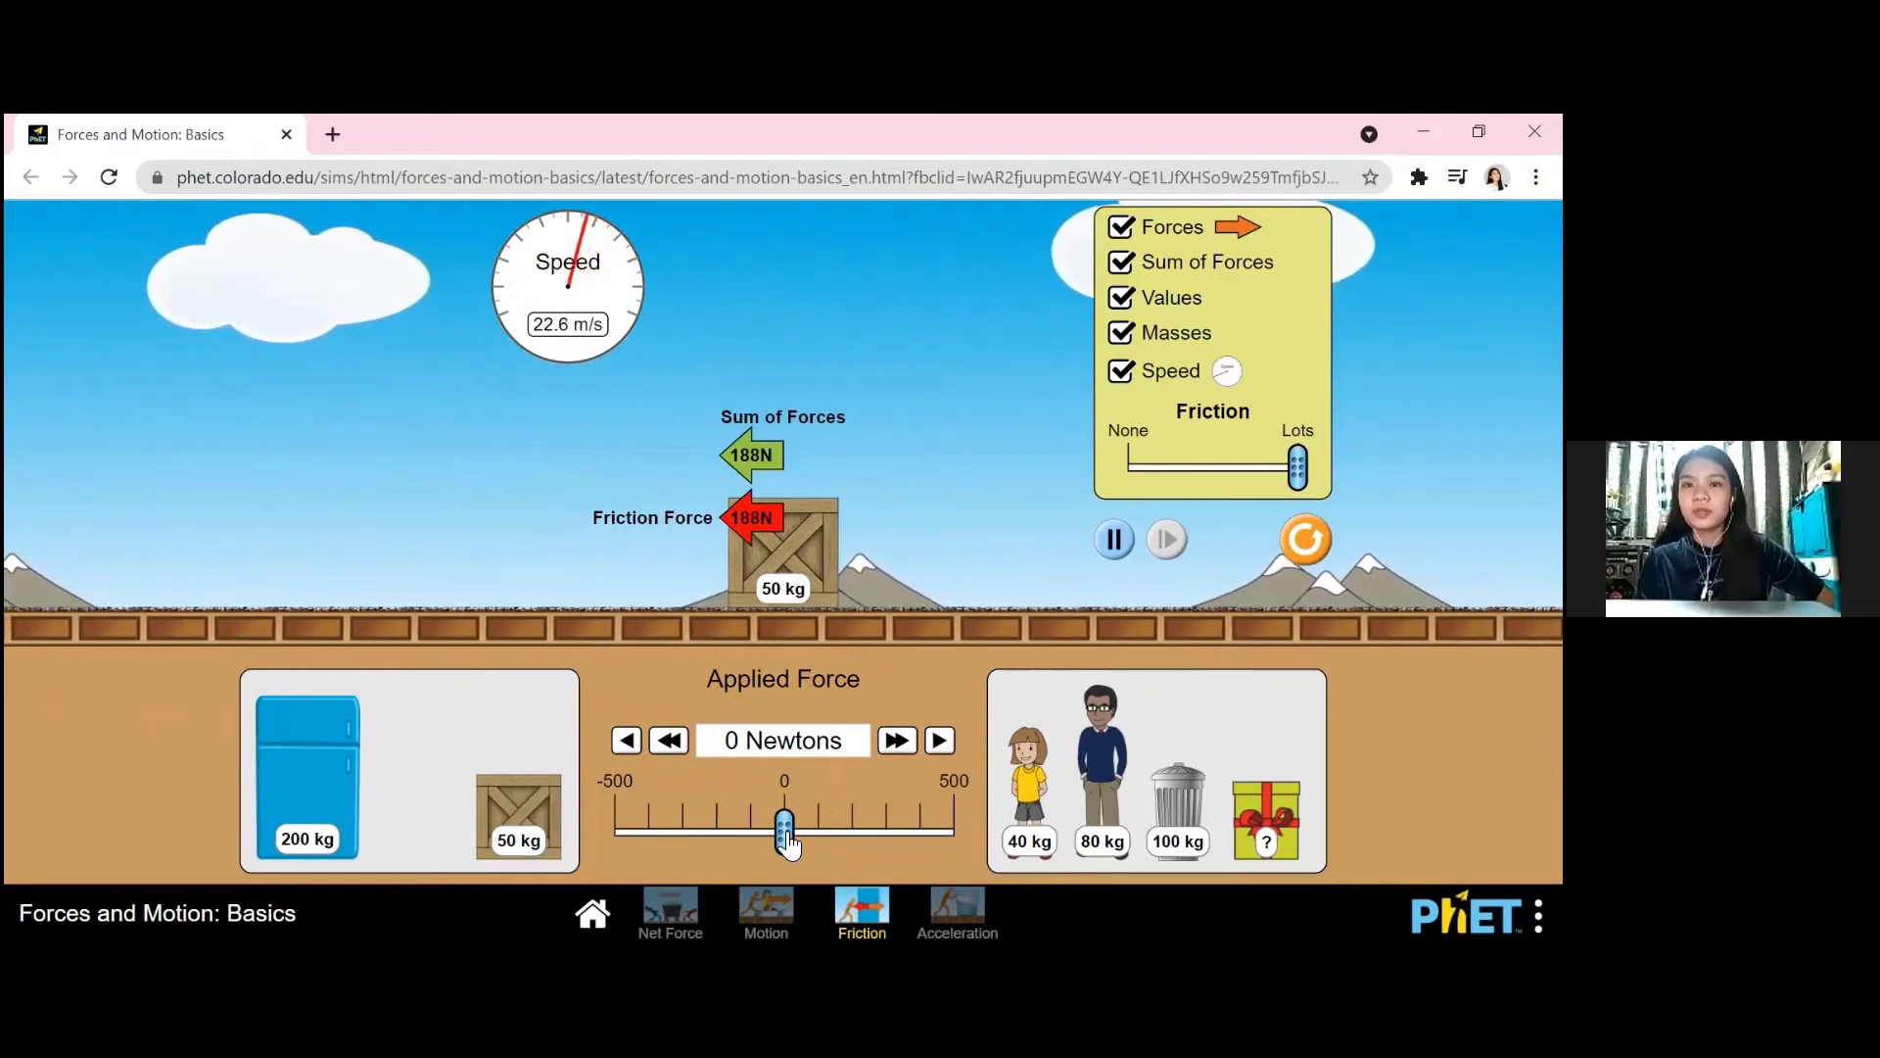
drag(793, 843, 958, 845)
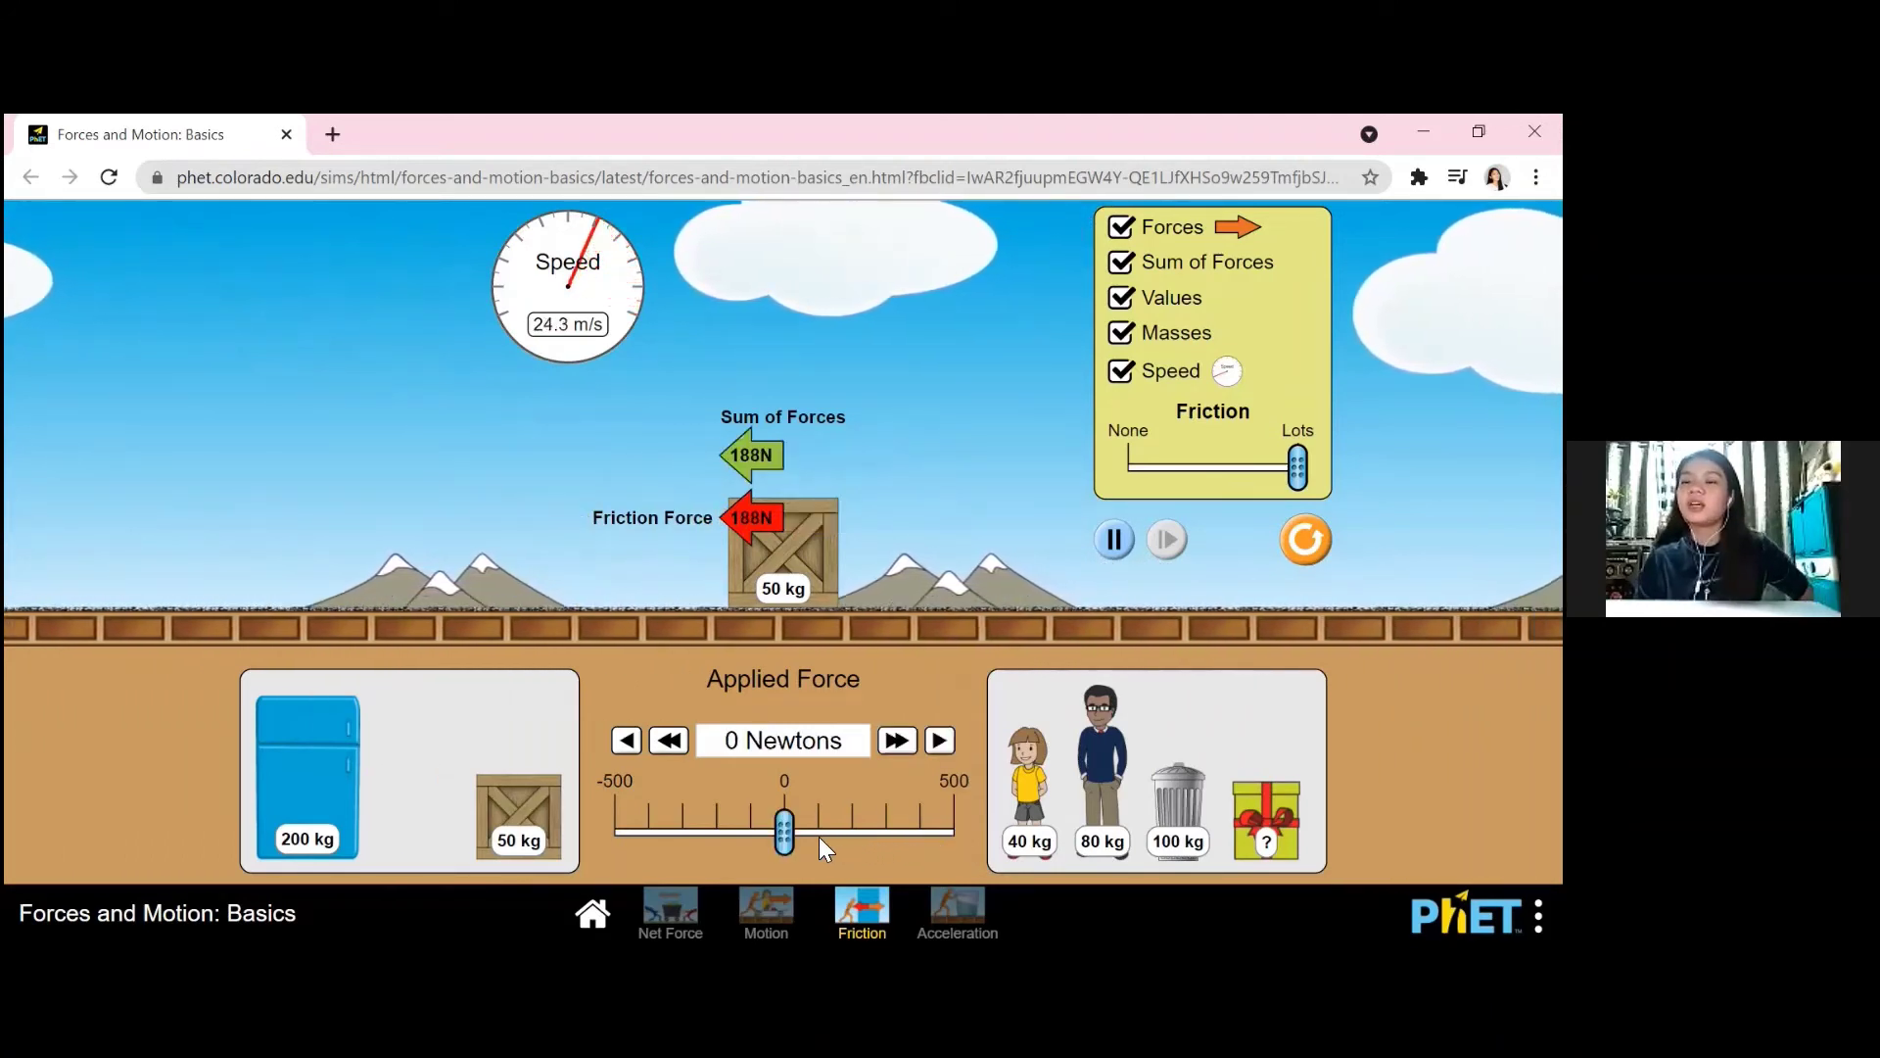
- Seat the girl on the crate and push them with 500 Newtons, followed by a weaker push
drag(1028, 774, 882, 578)
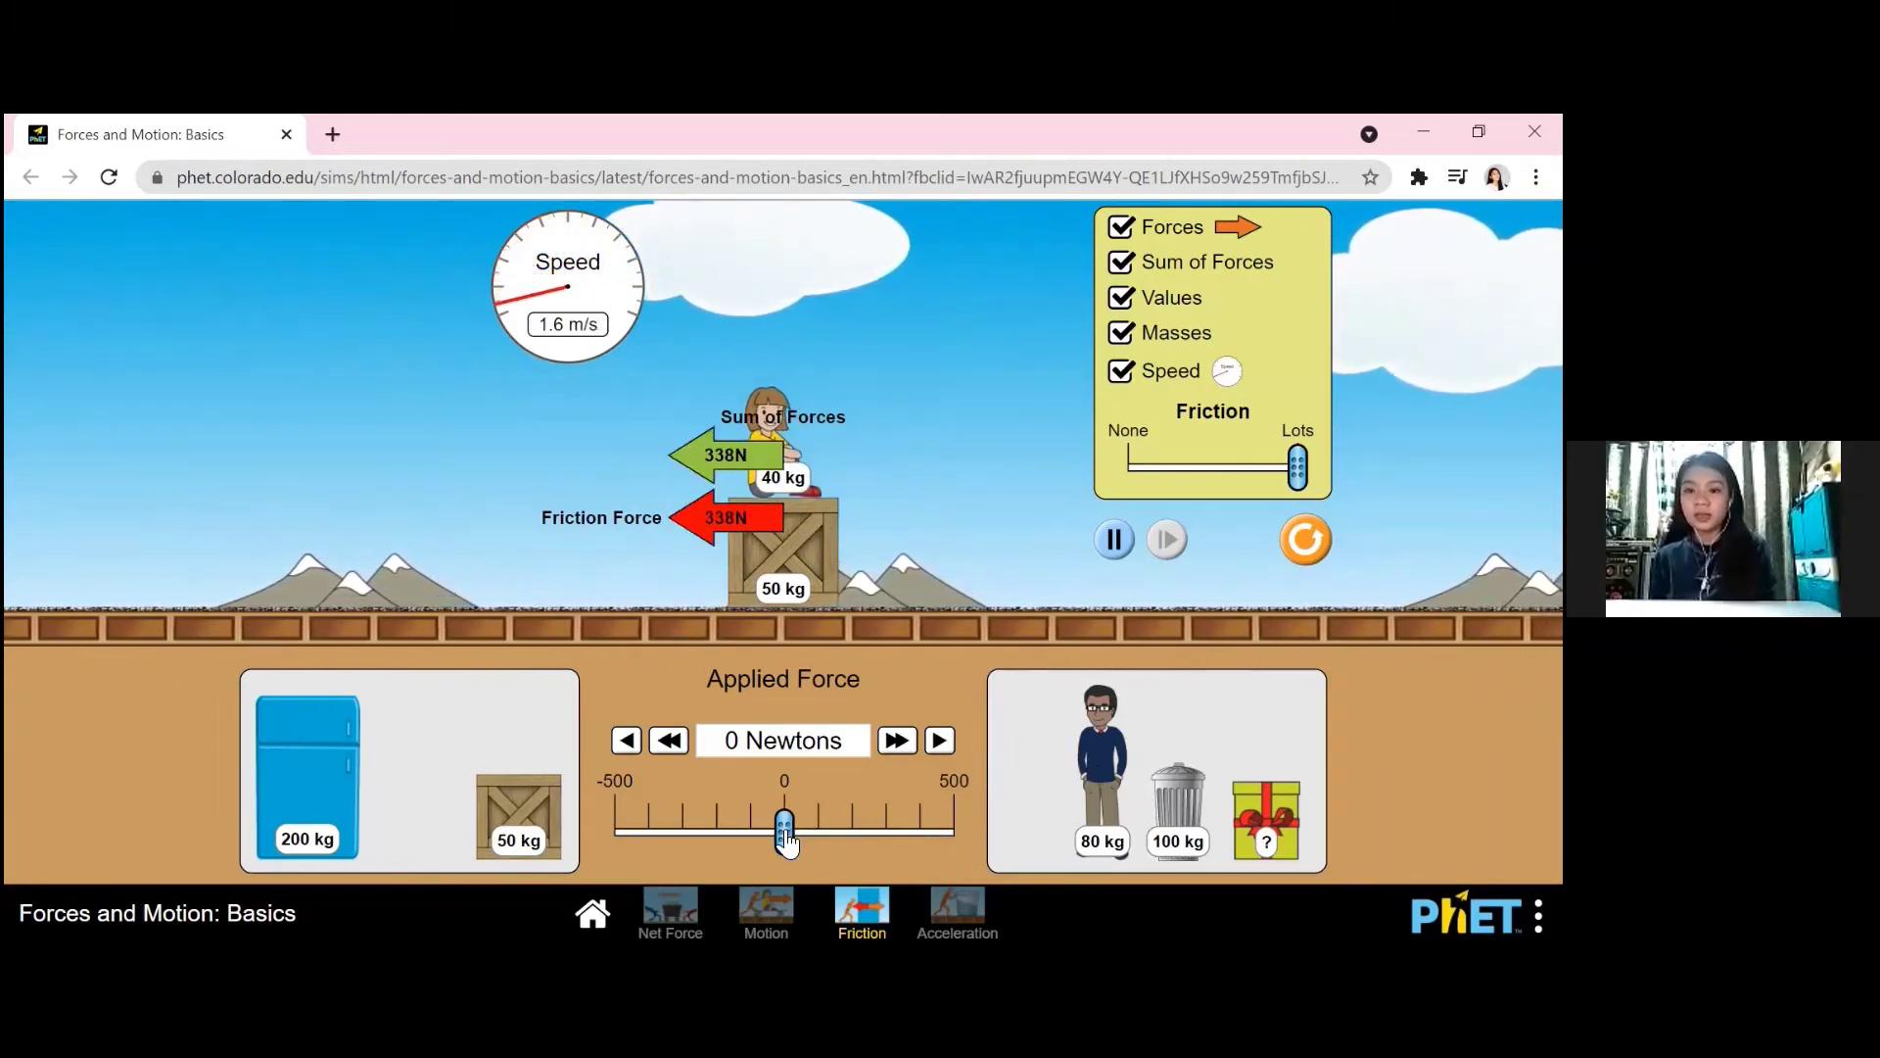
drag(787, 842, 962, 833)
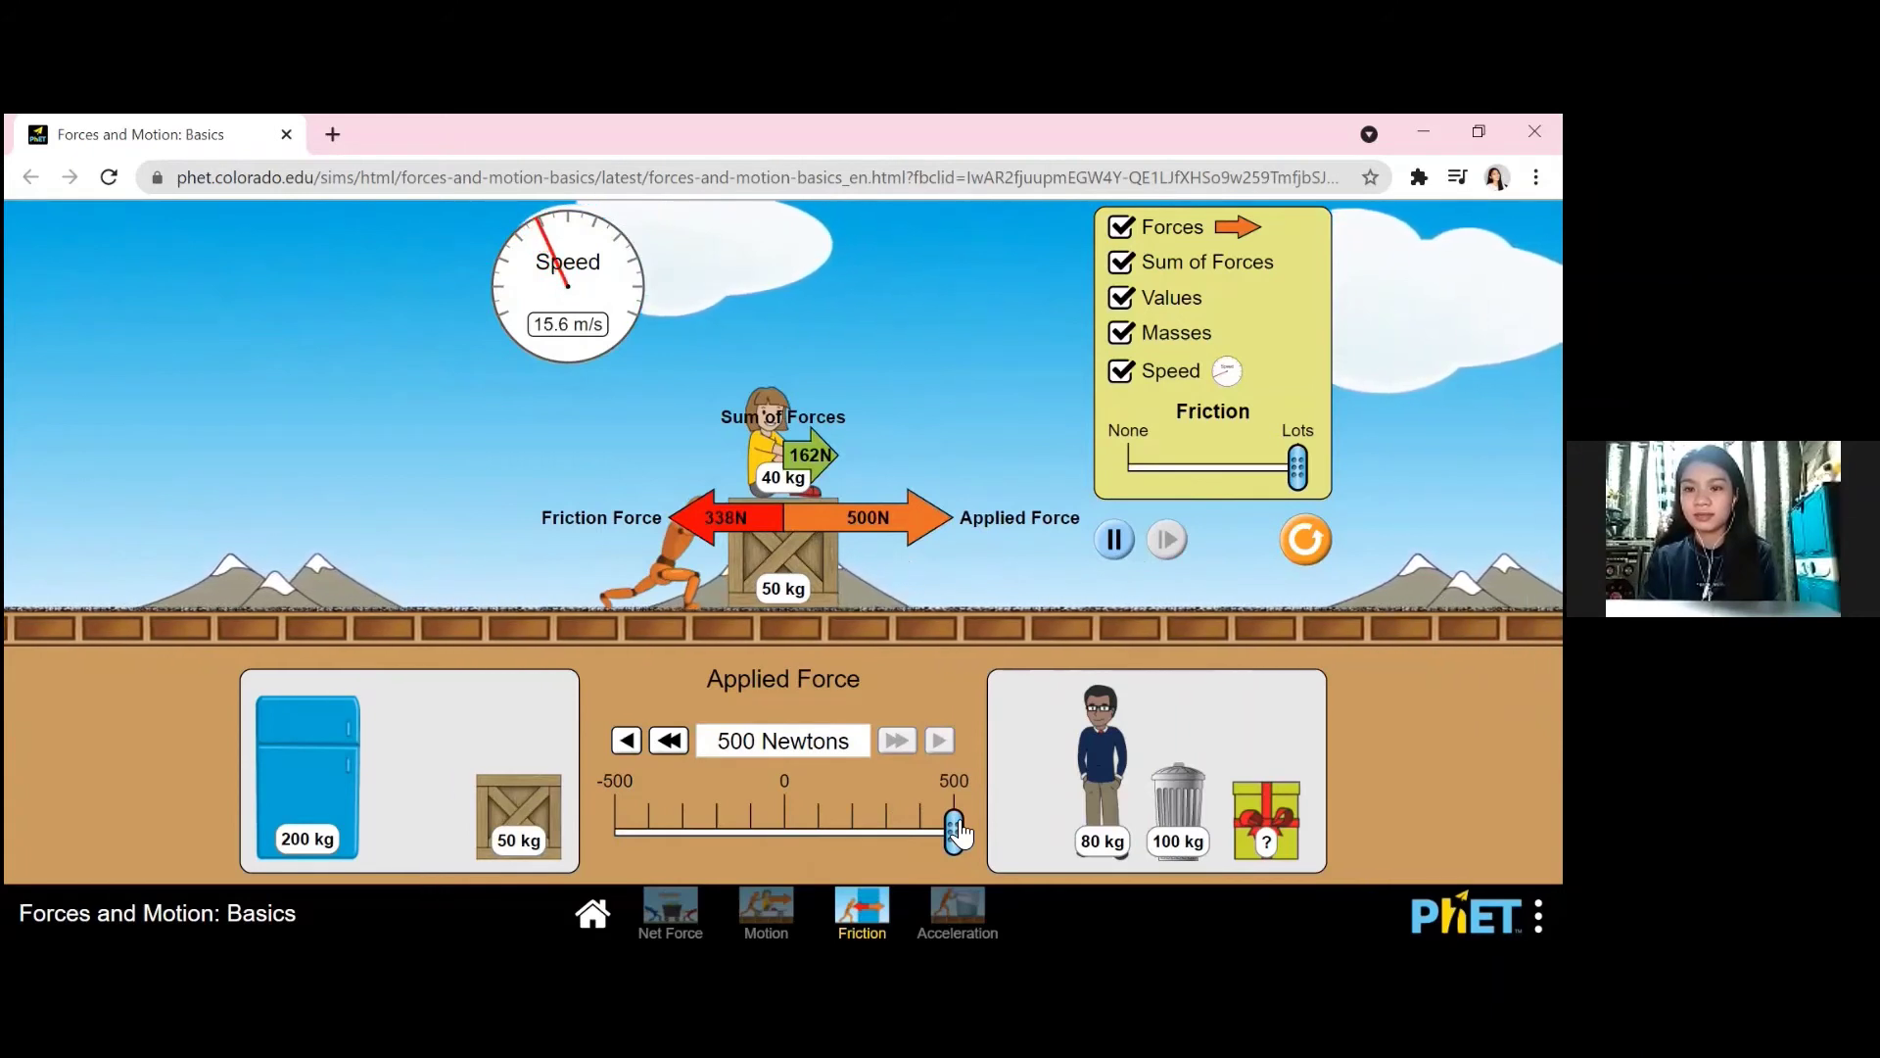
click(960, 830)
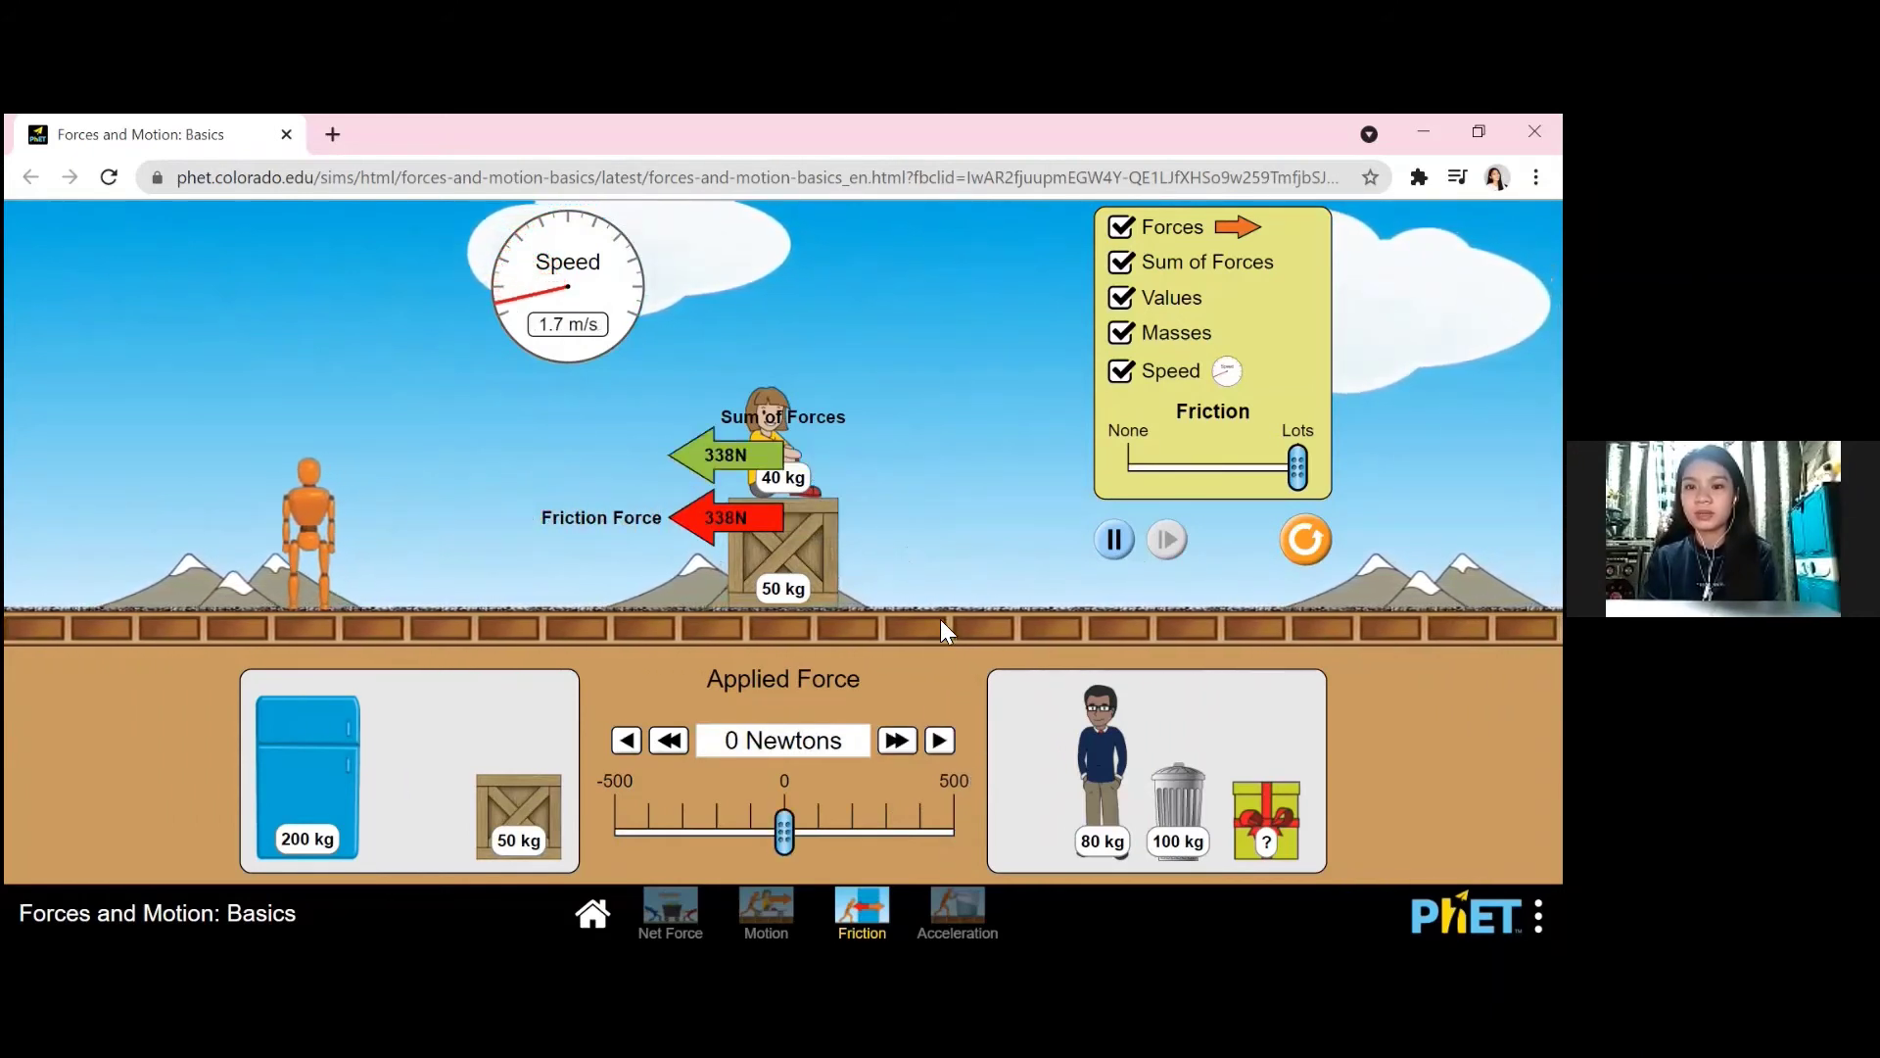
drag(784, 831, 868, 844)
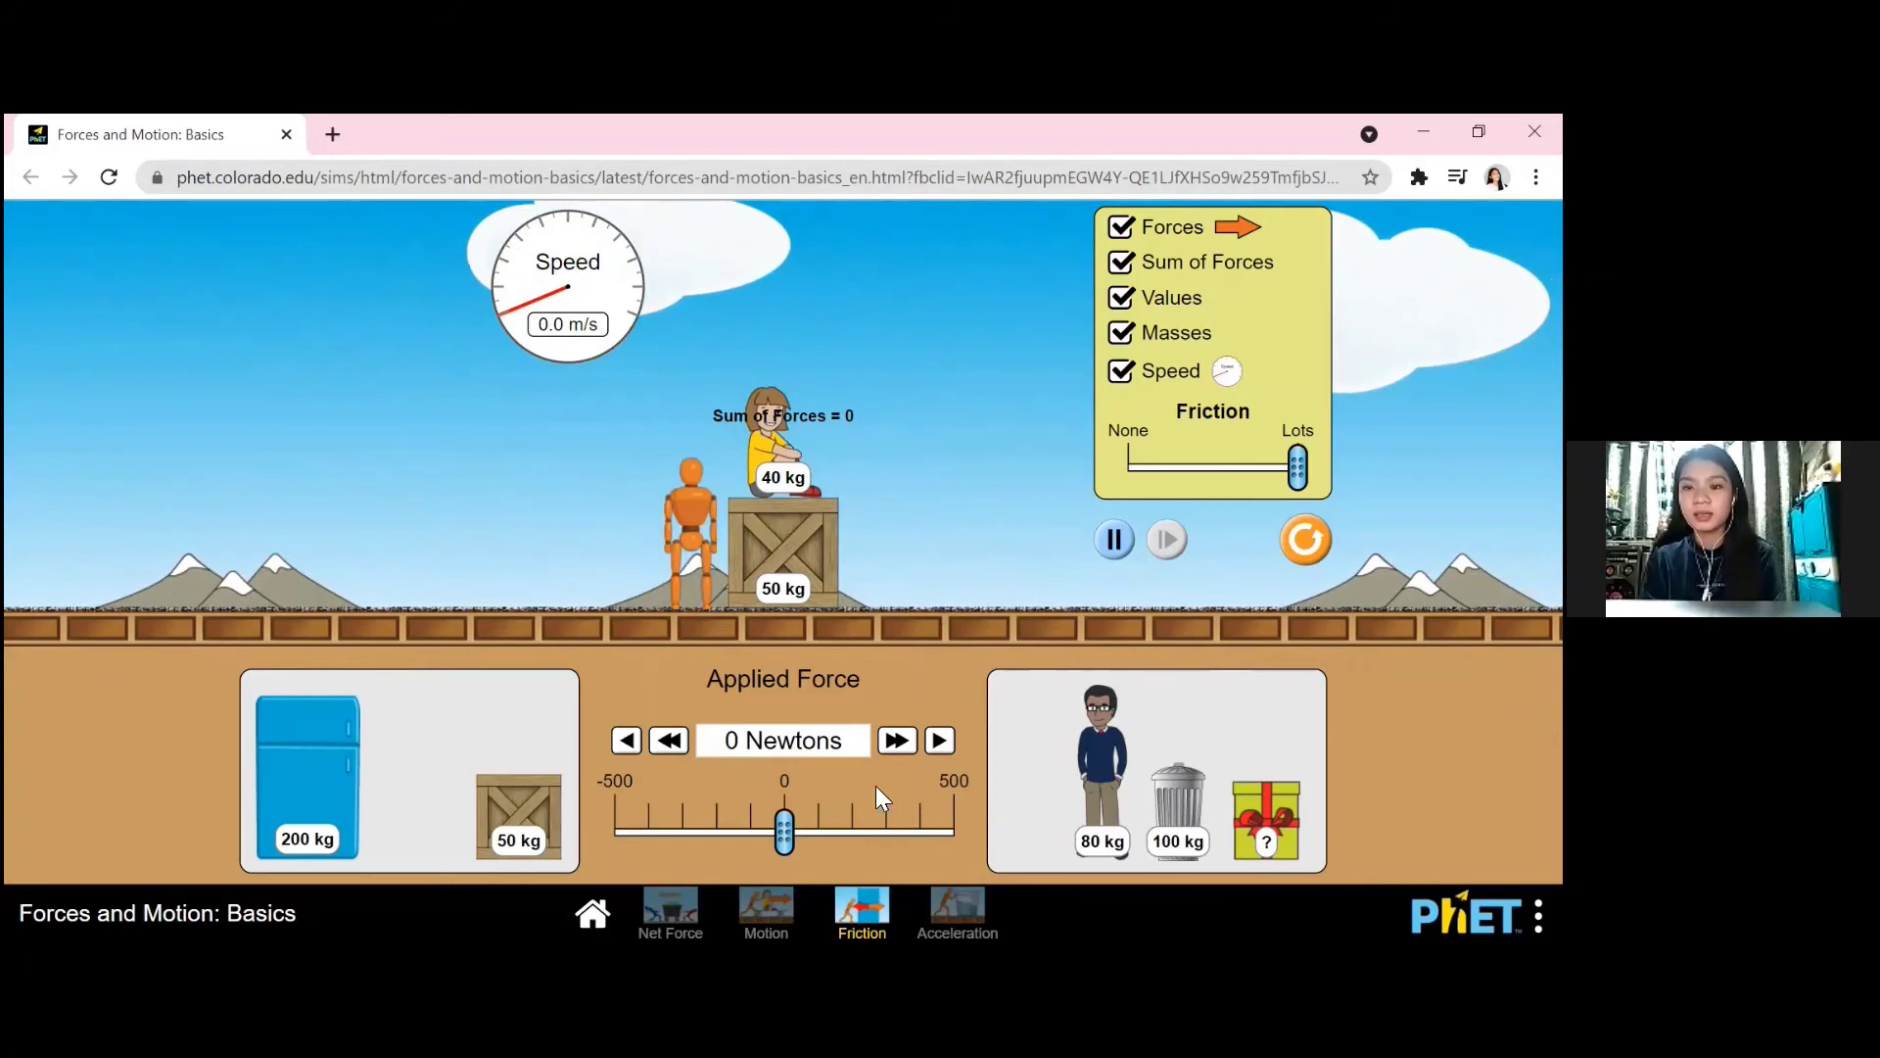
- Stack the second crate on top of the girl and push the stack twice with 500 Newtons
drag(564, 811, 828, 327)
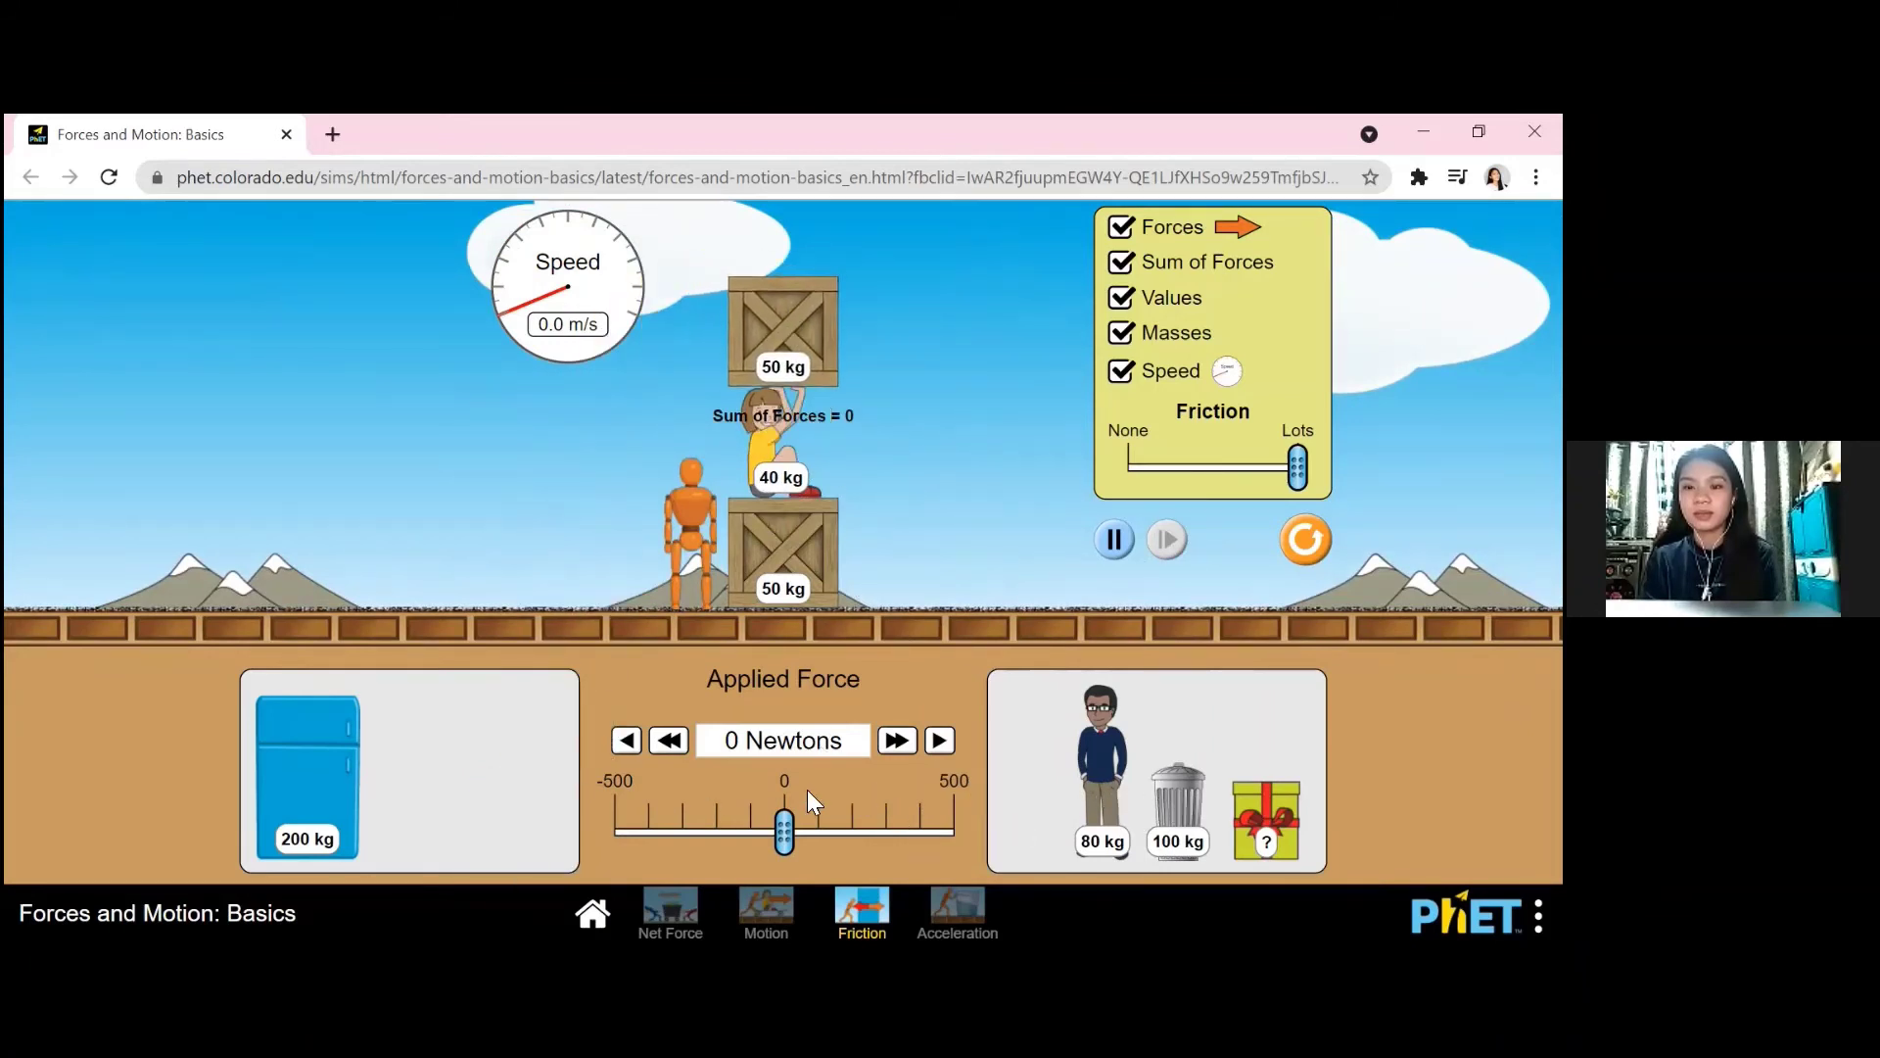
drag(784, 834, 985, 842)
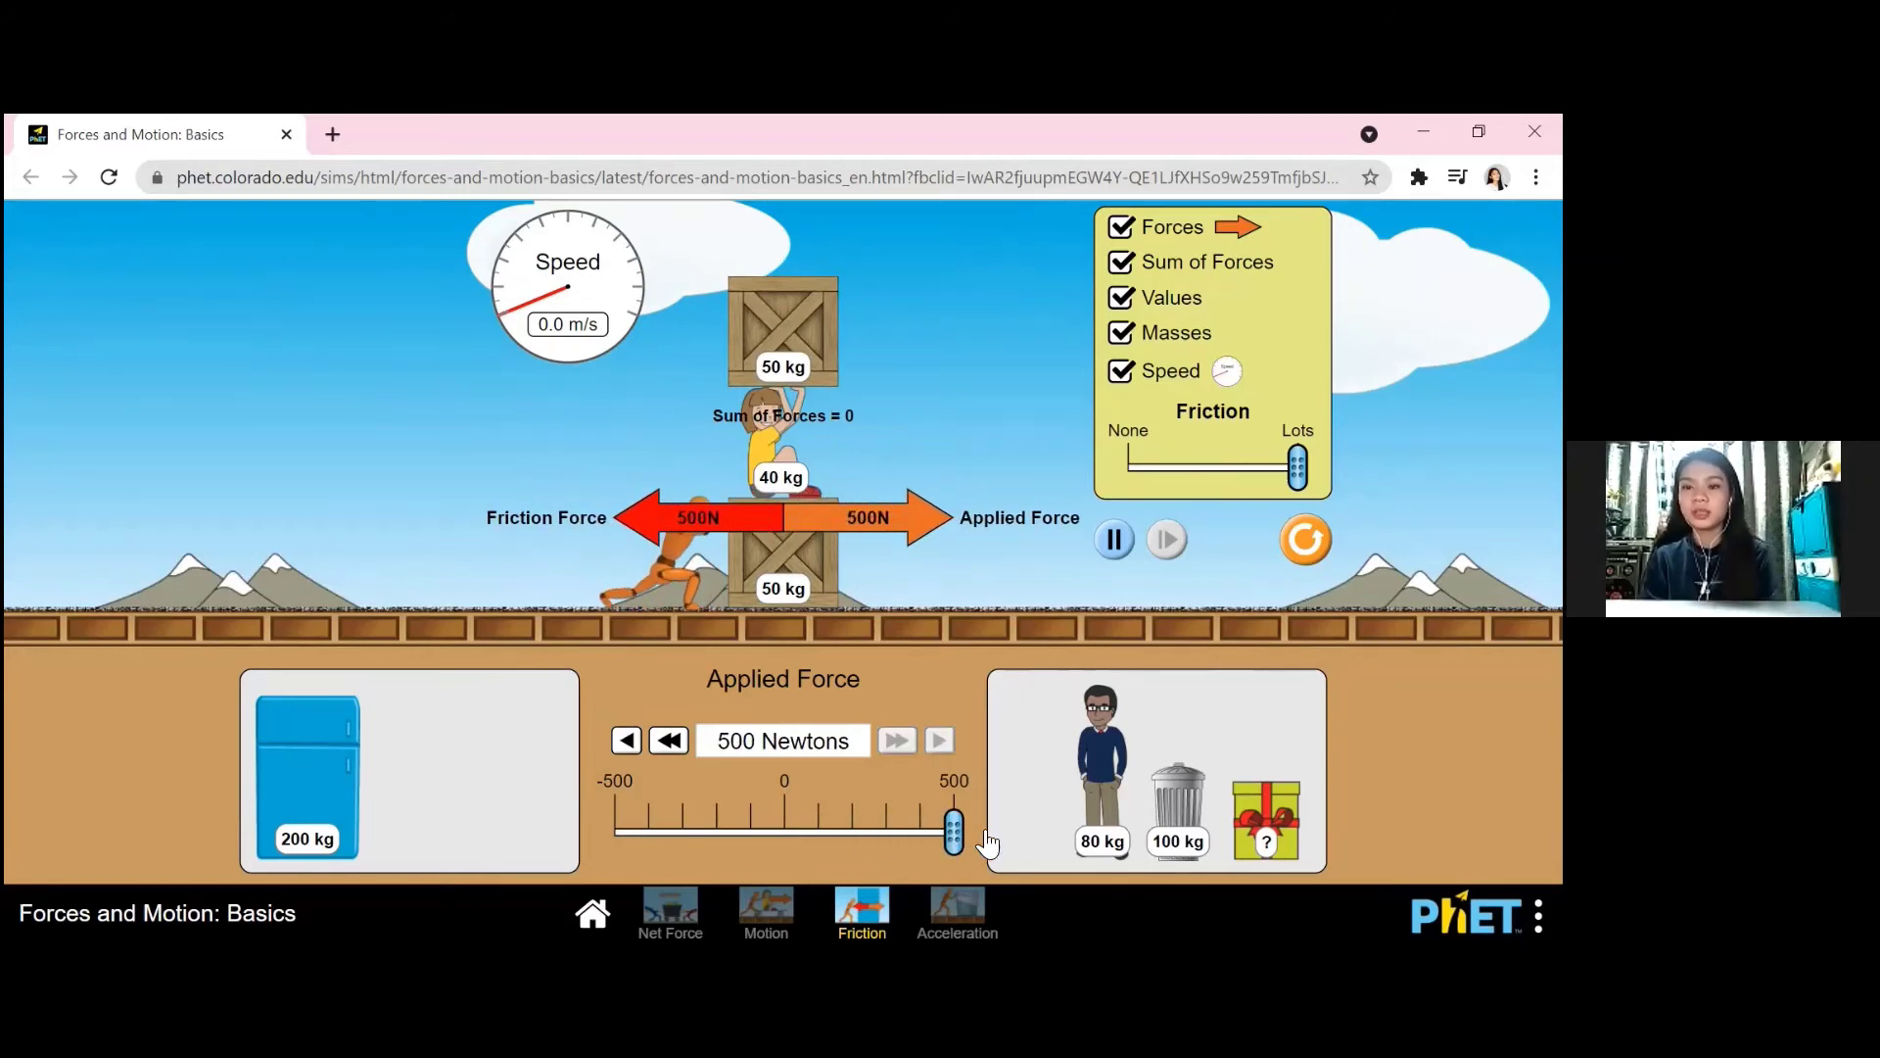
click(784, 831)
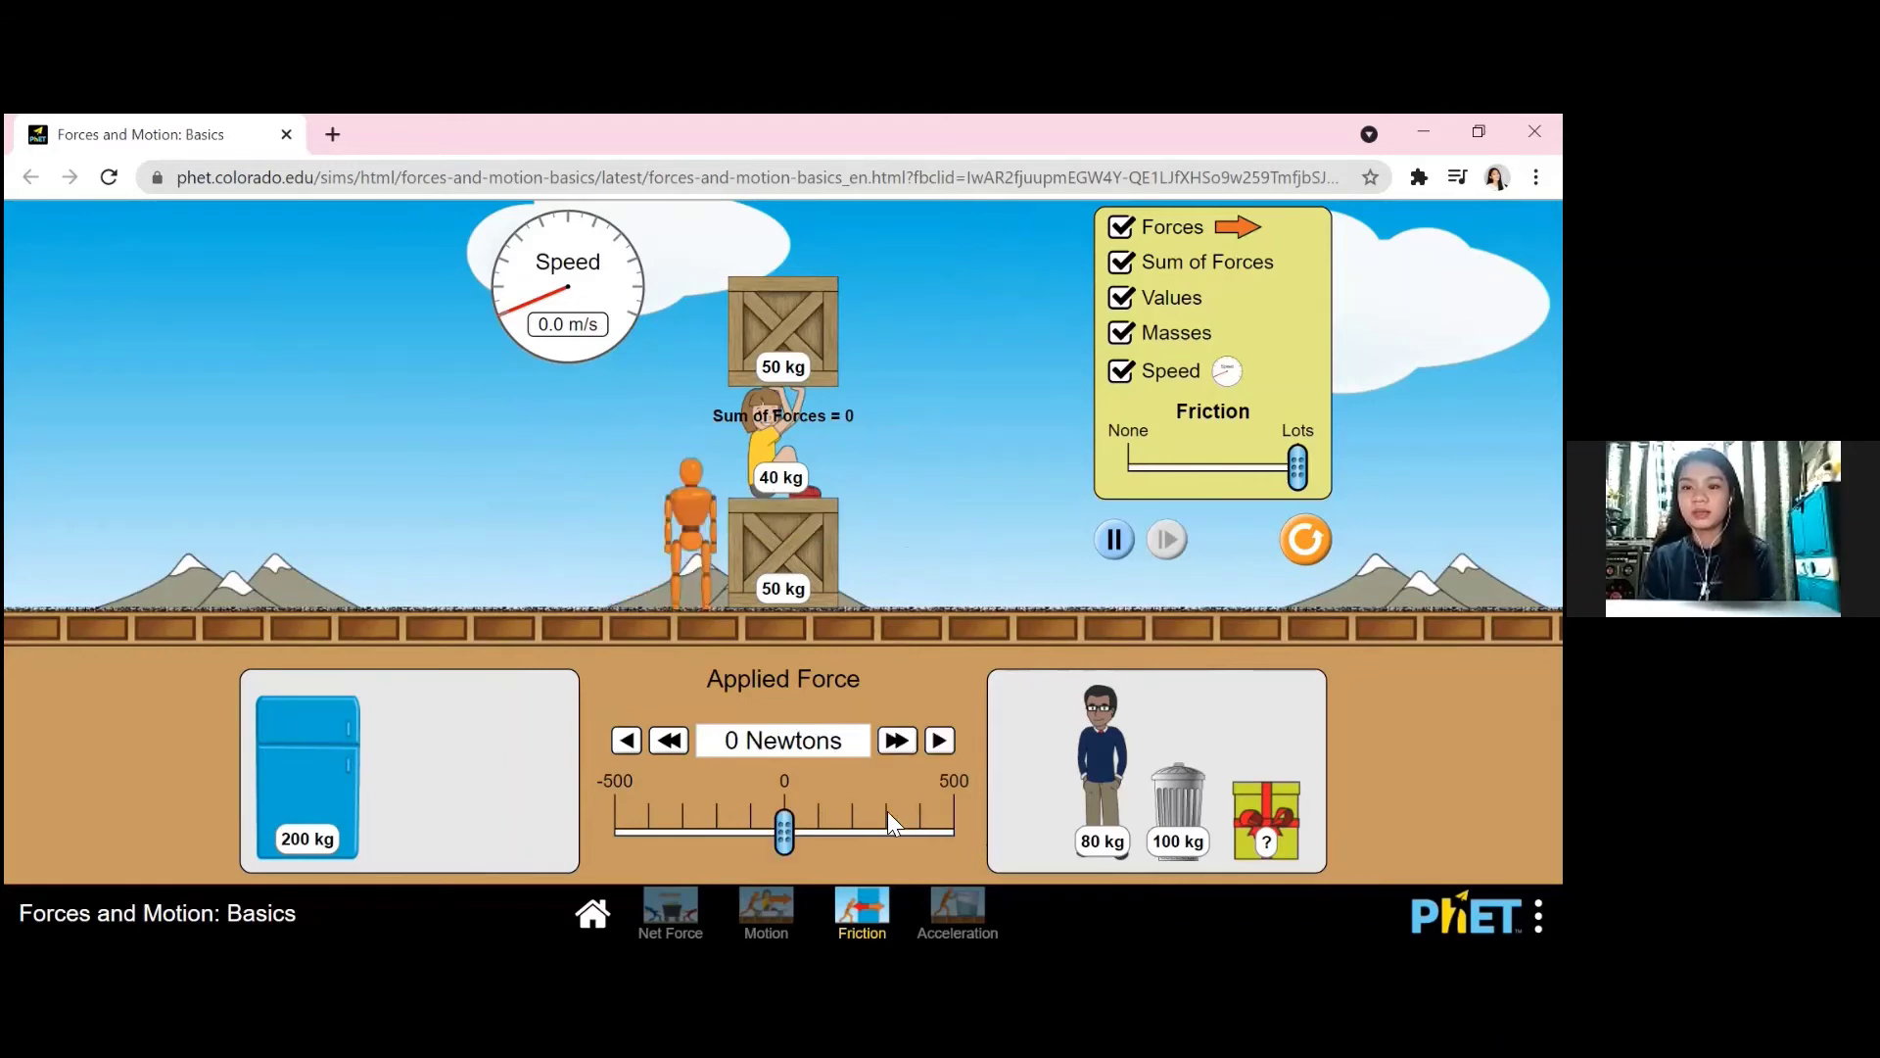
drag(786, 833, 1011, 834)
click(785, 831)
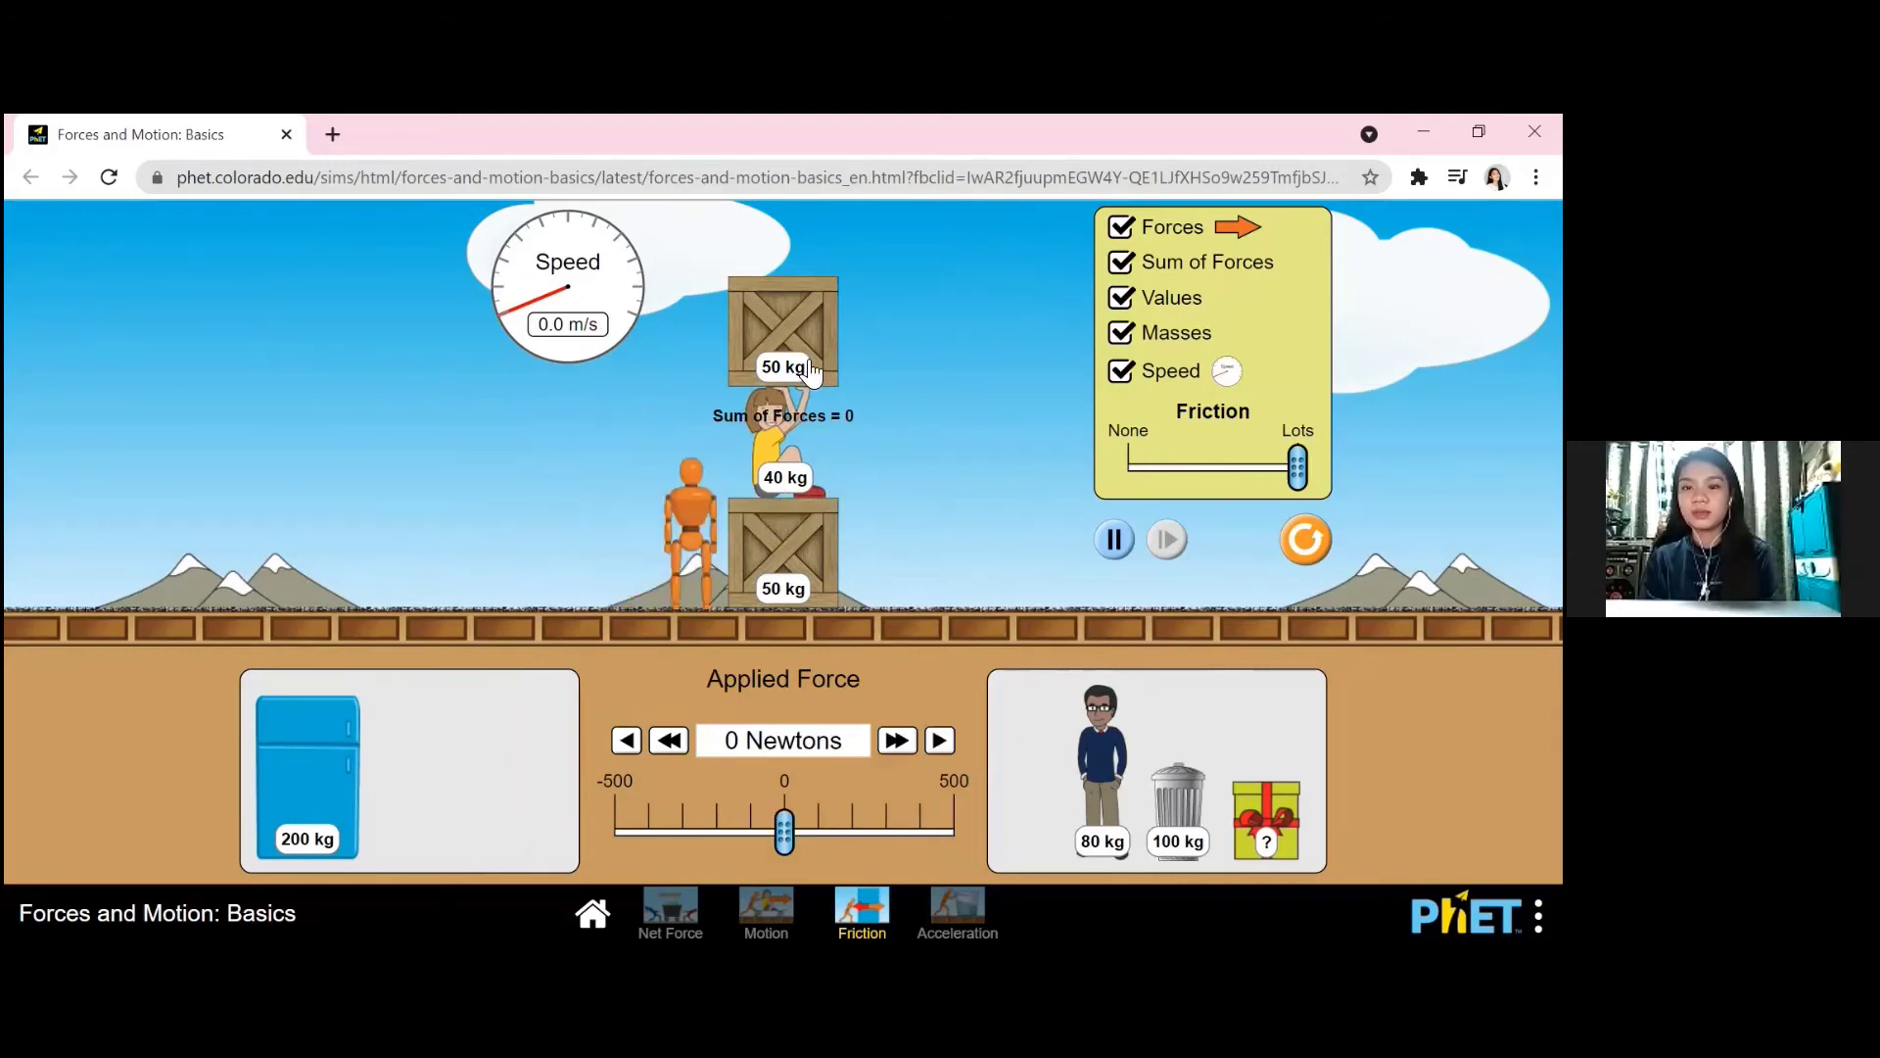
- Replace the upper crate with the trash can and push the stack repeatedly with maximum applied force
drag(764, 338, 505, 690)
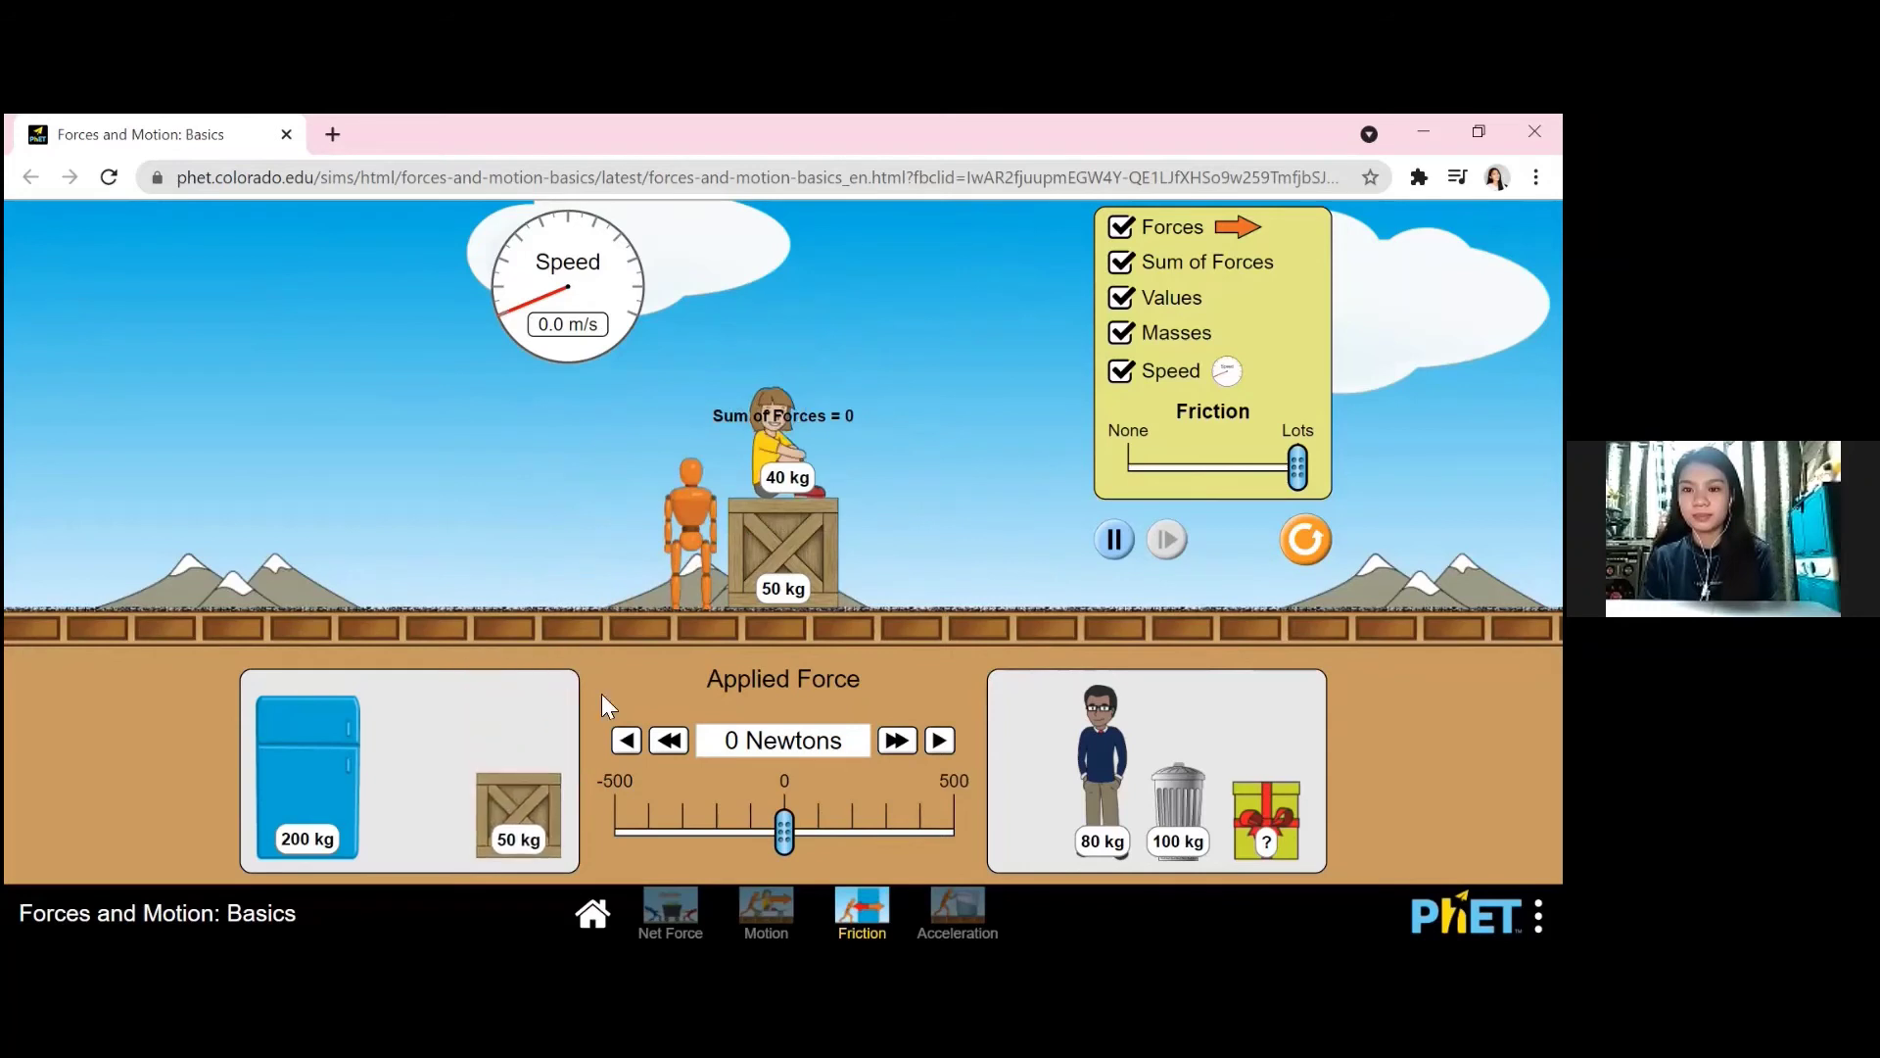
drag(1175, 809, 784, 421)
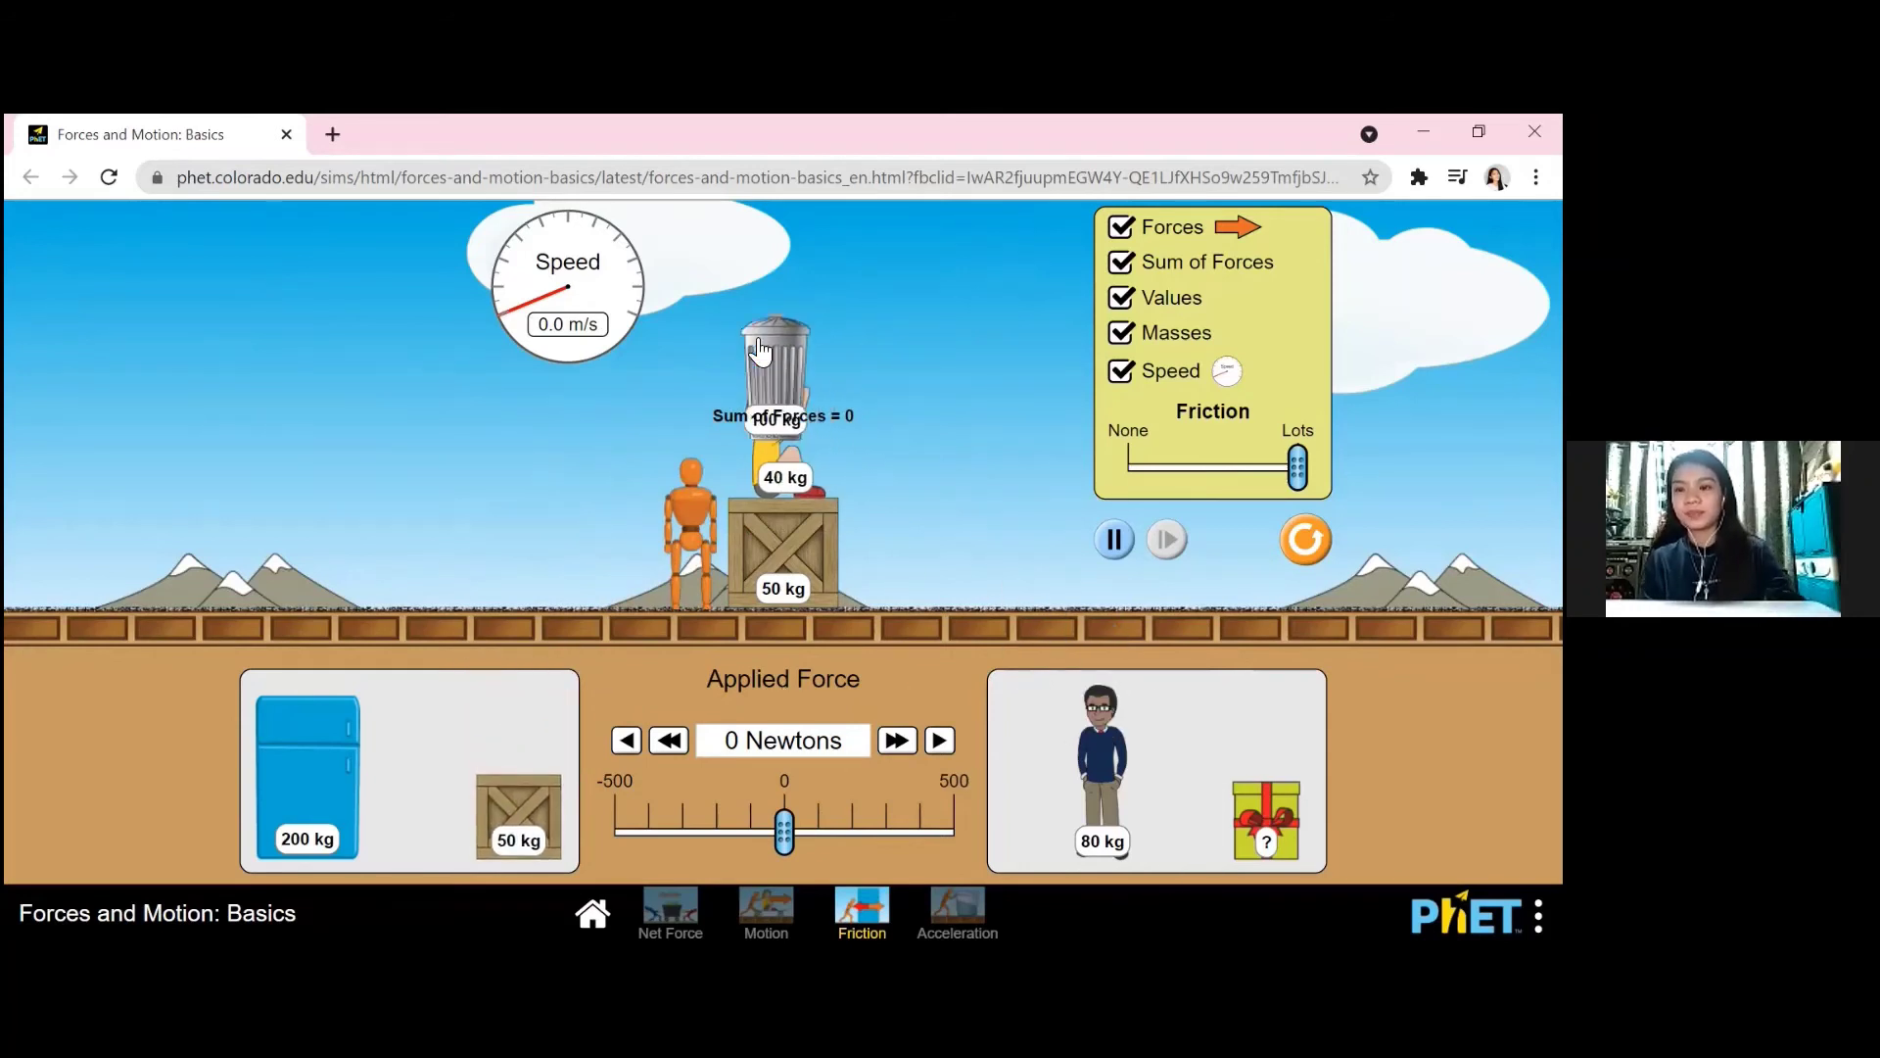
drag(784, 830, 984, 850)
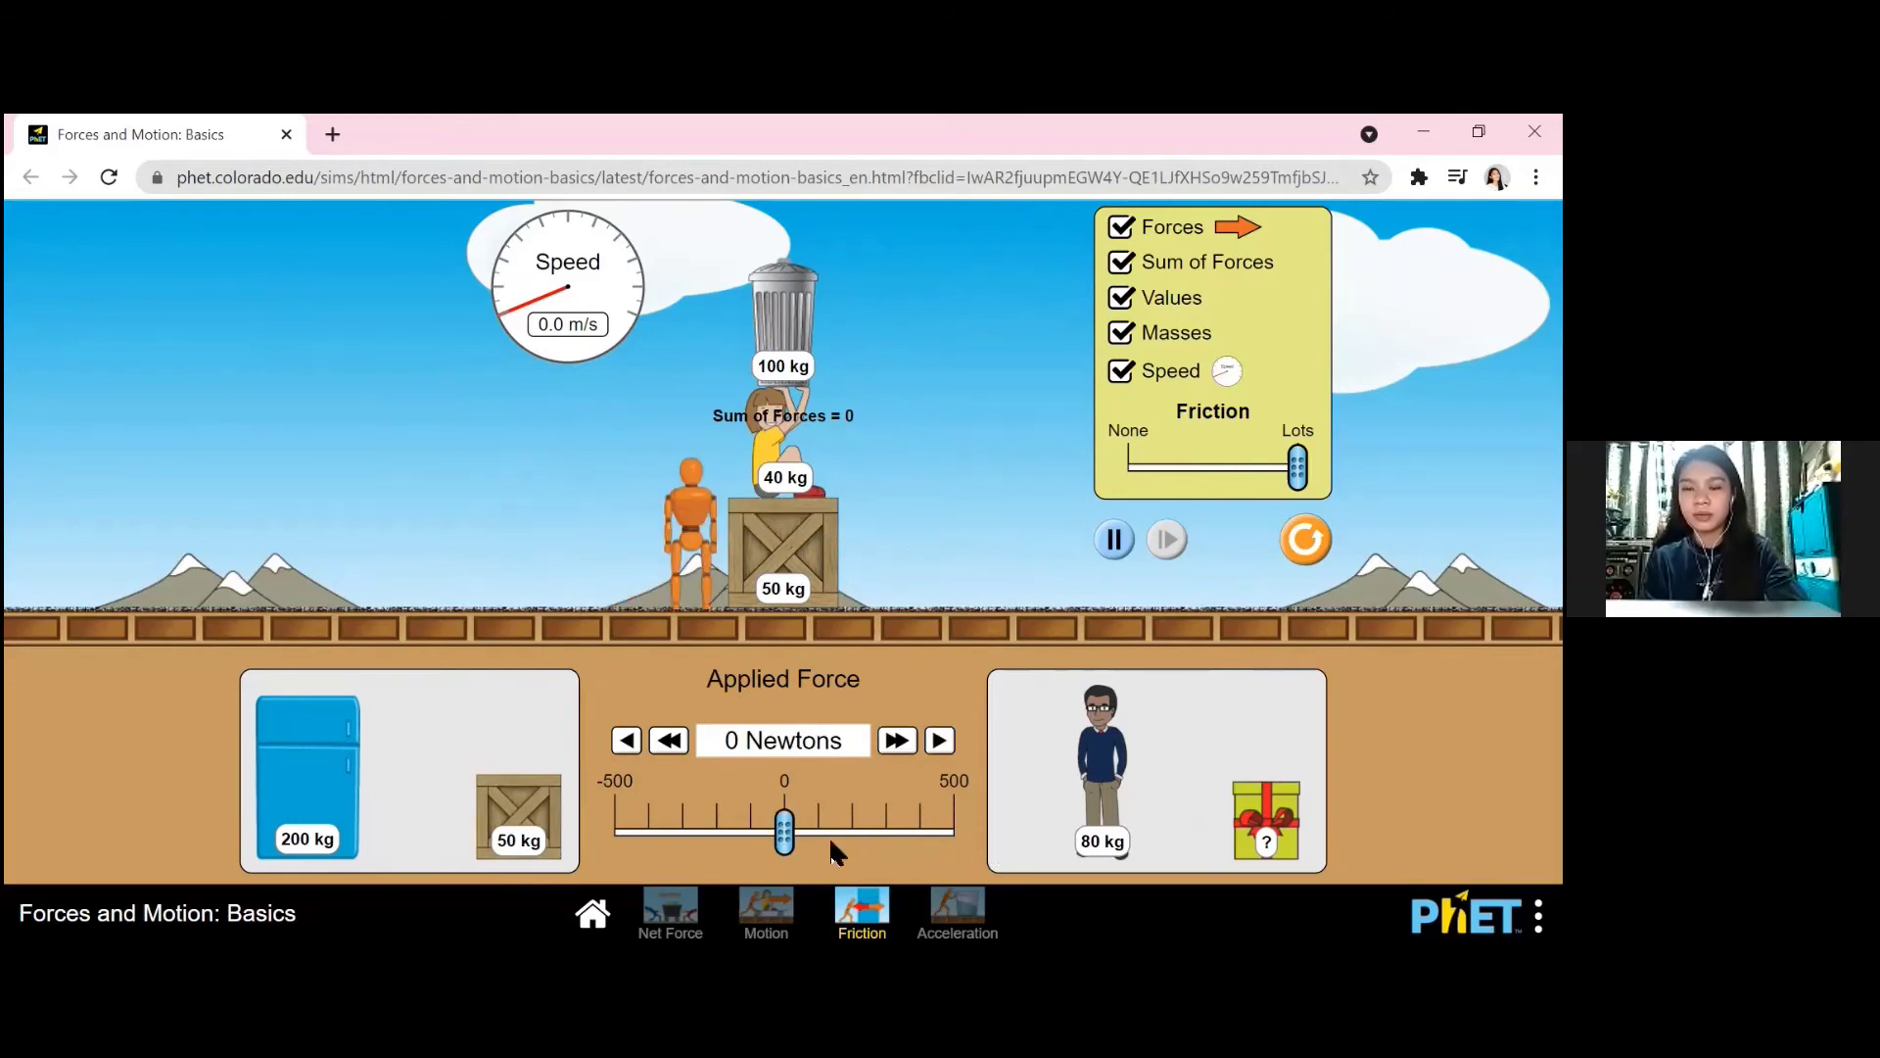
drag(784, 833, 960, 842)
drag(785, 832, 941, 838)
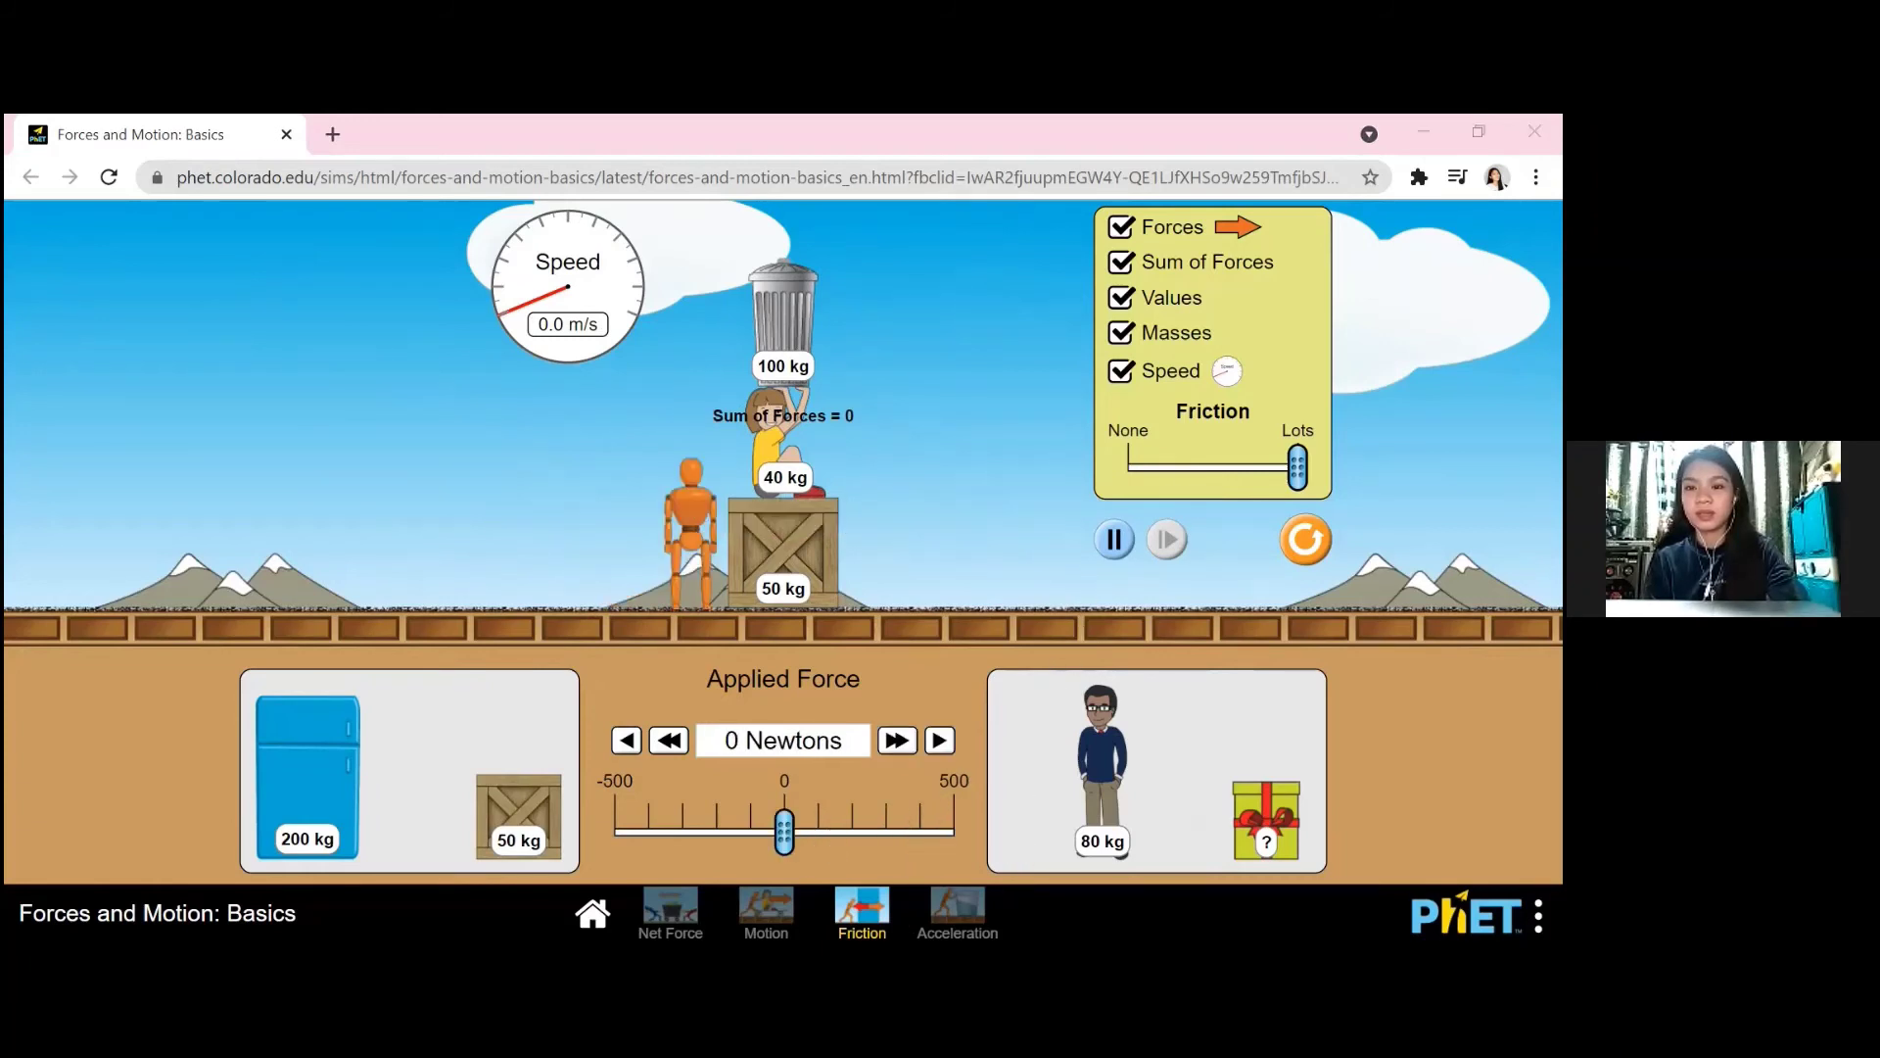
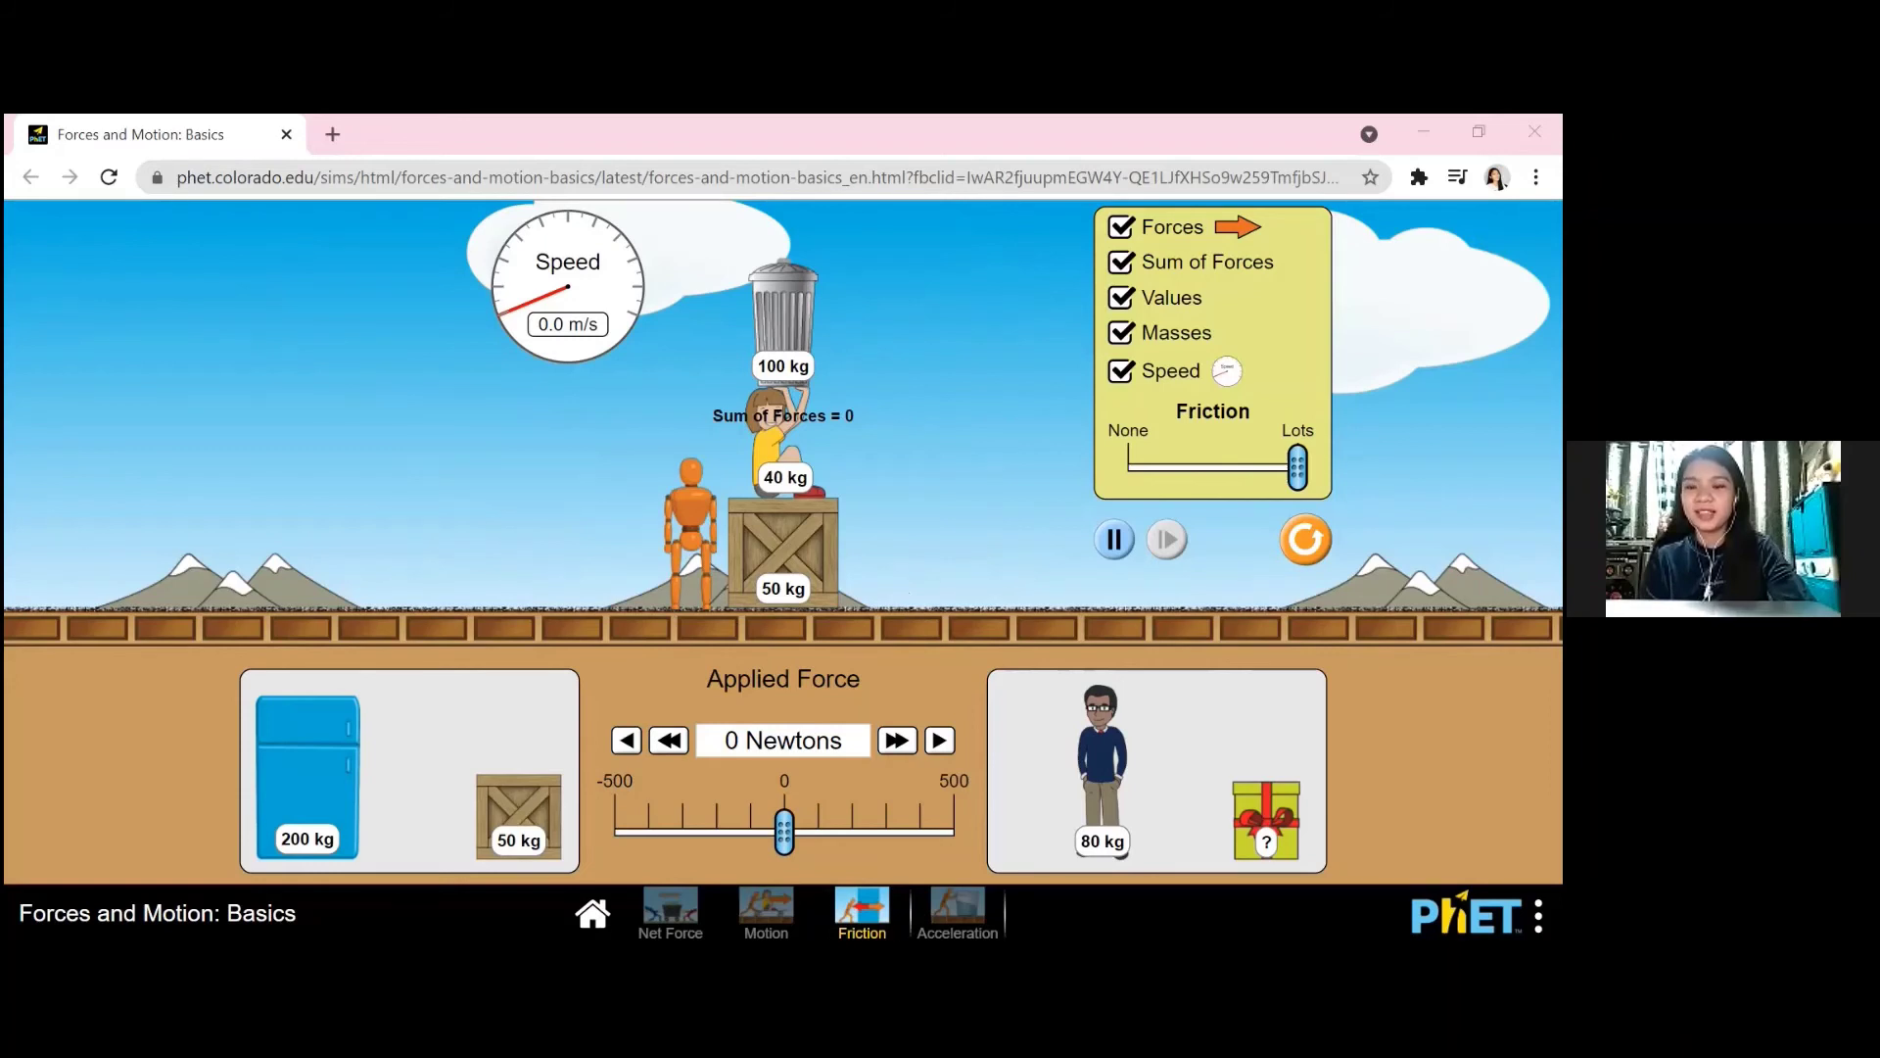
- In the Acceleration simulation, place the water bucket on the crate and show the sum of forces, values, masses, speed and acceleration
click(958, 911)
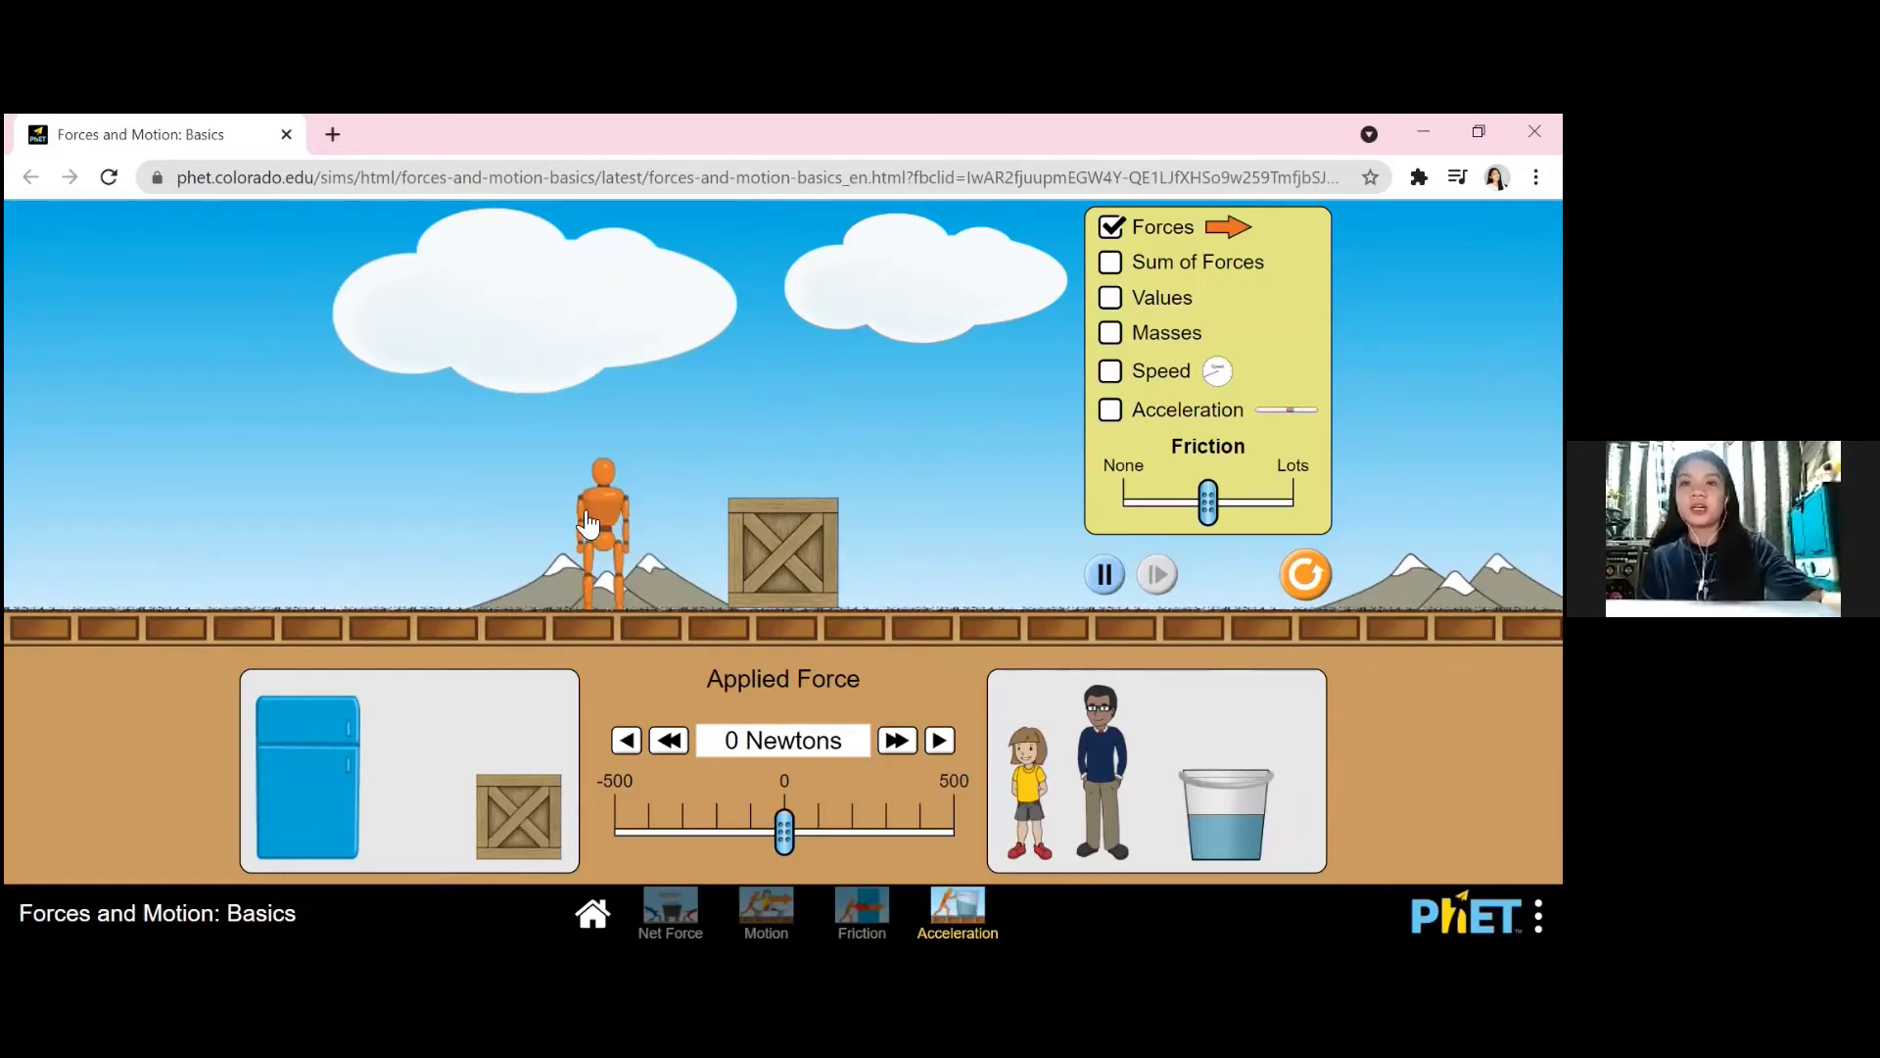
drag(784, 831, 885, 840)
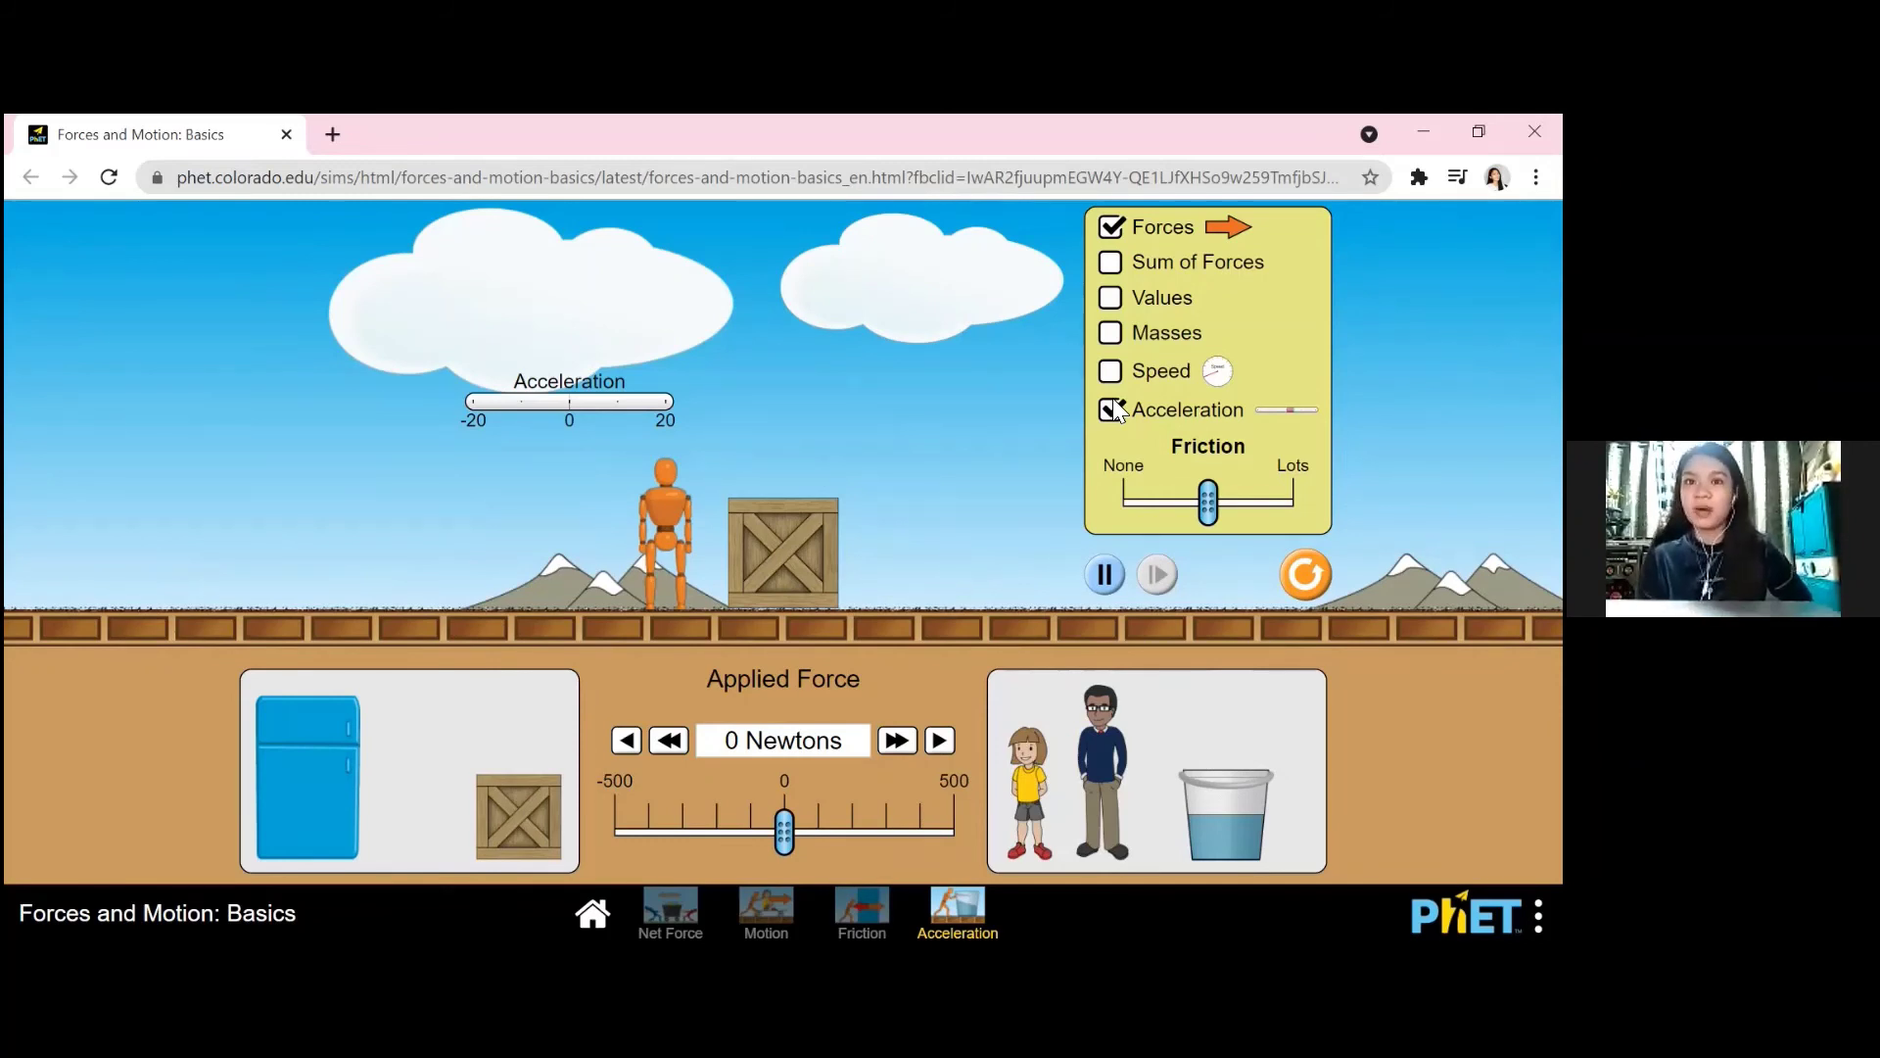
drag(1215, 801, 771, 410)
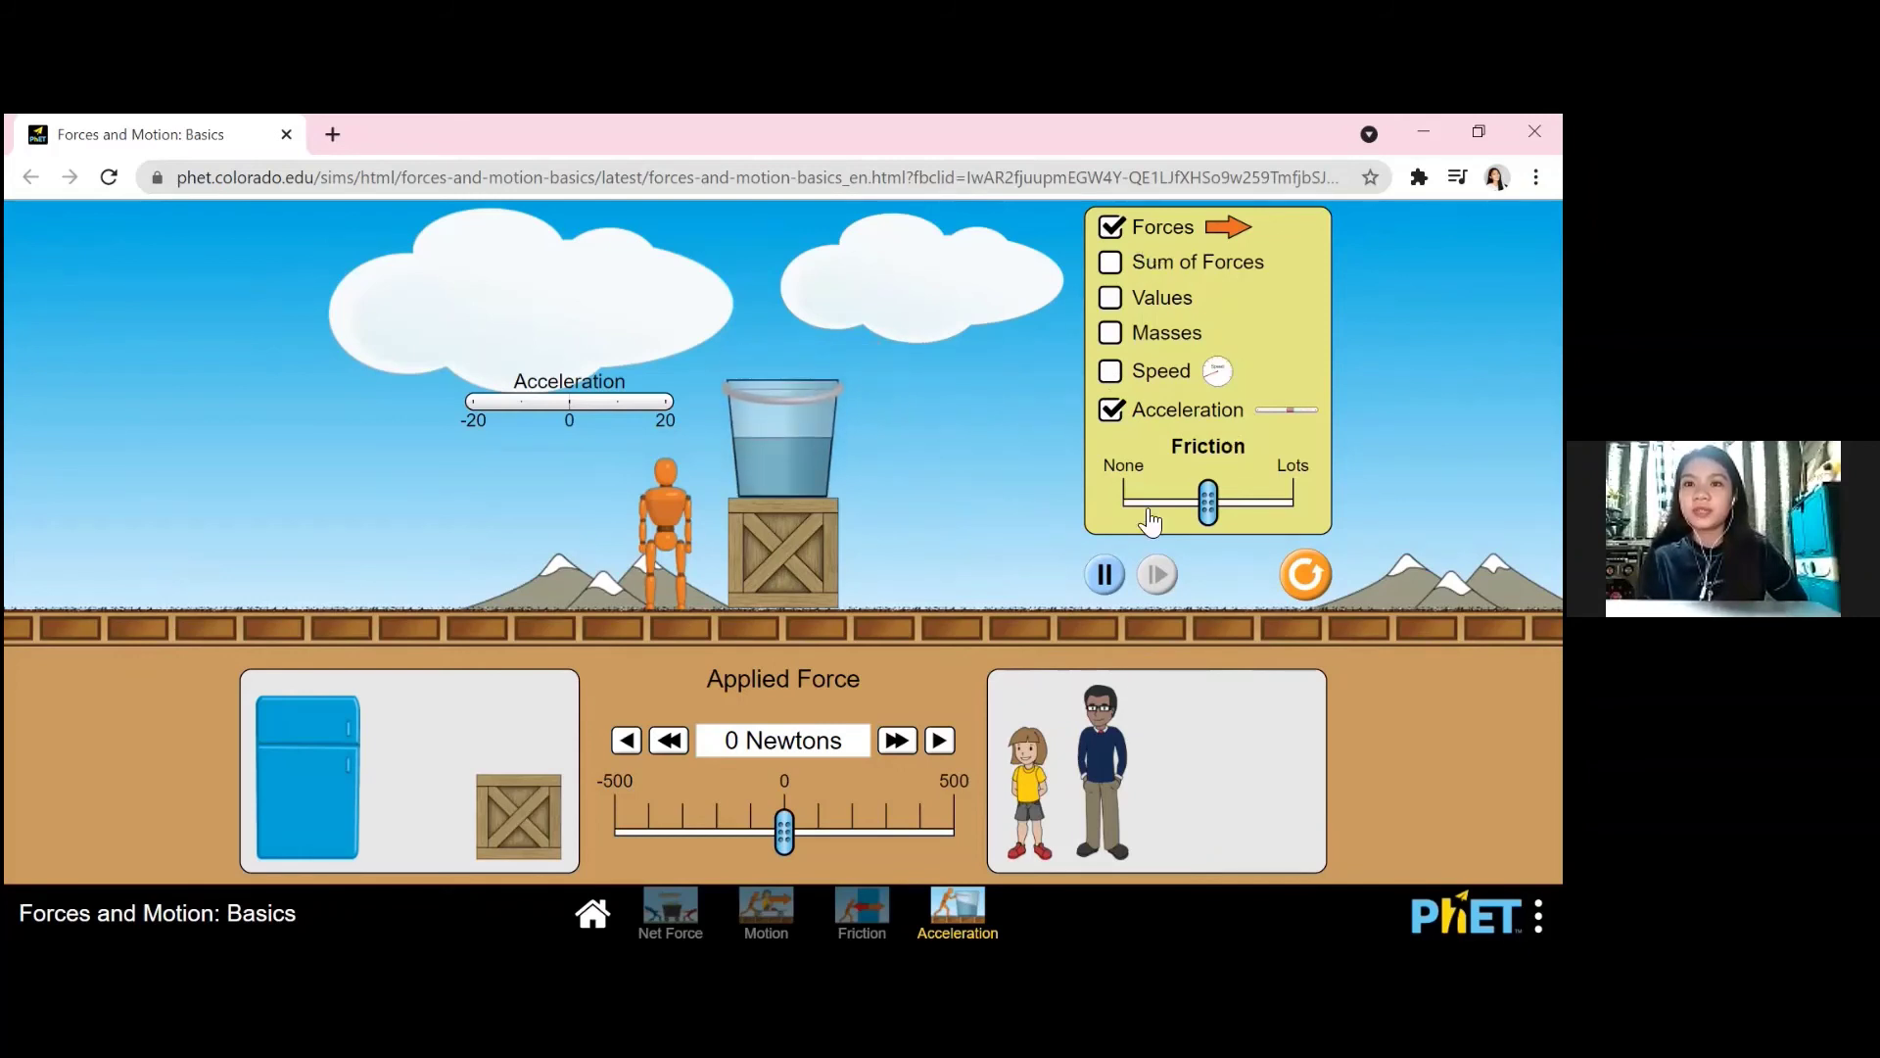
click(1114, 334)
click(1111, 371)
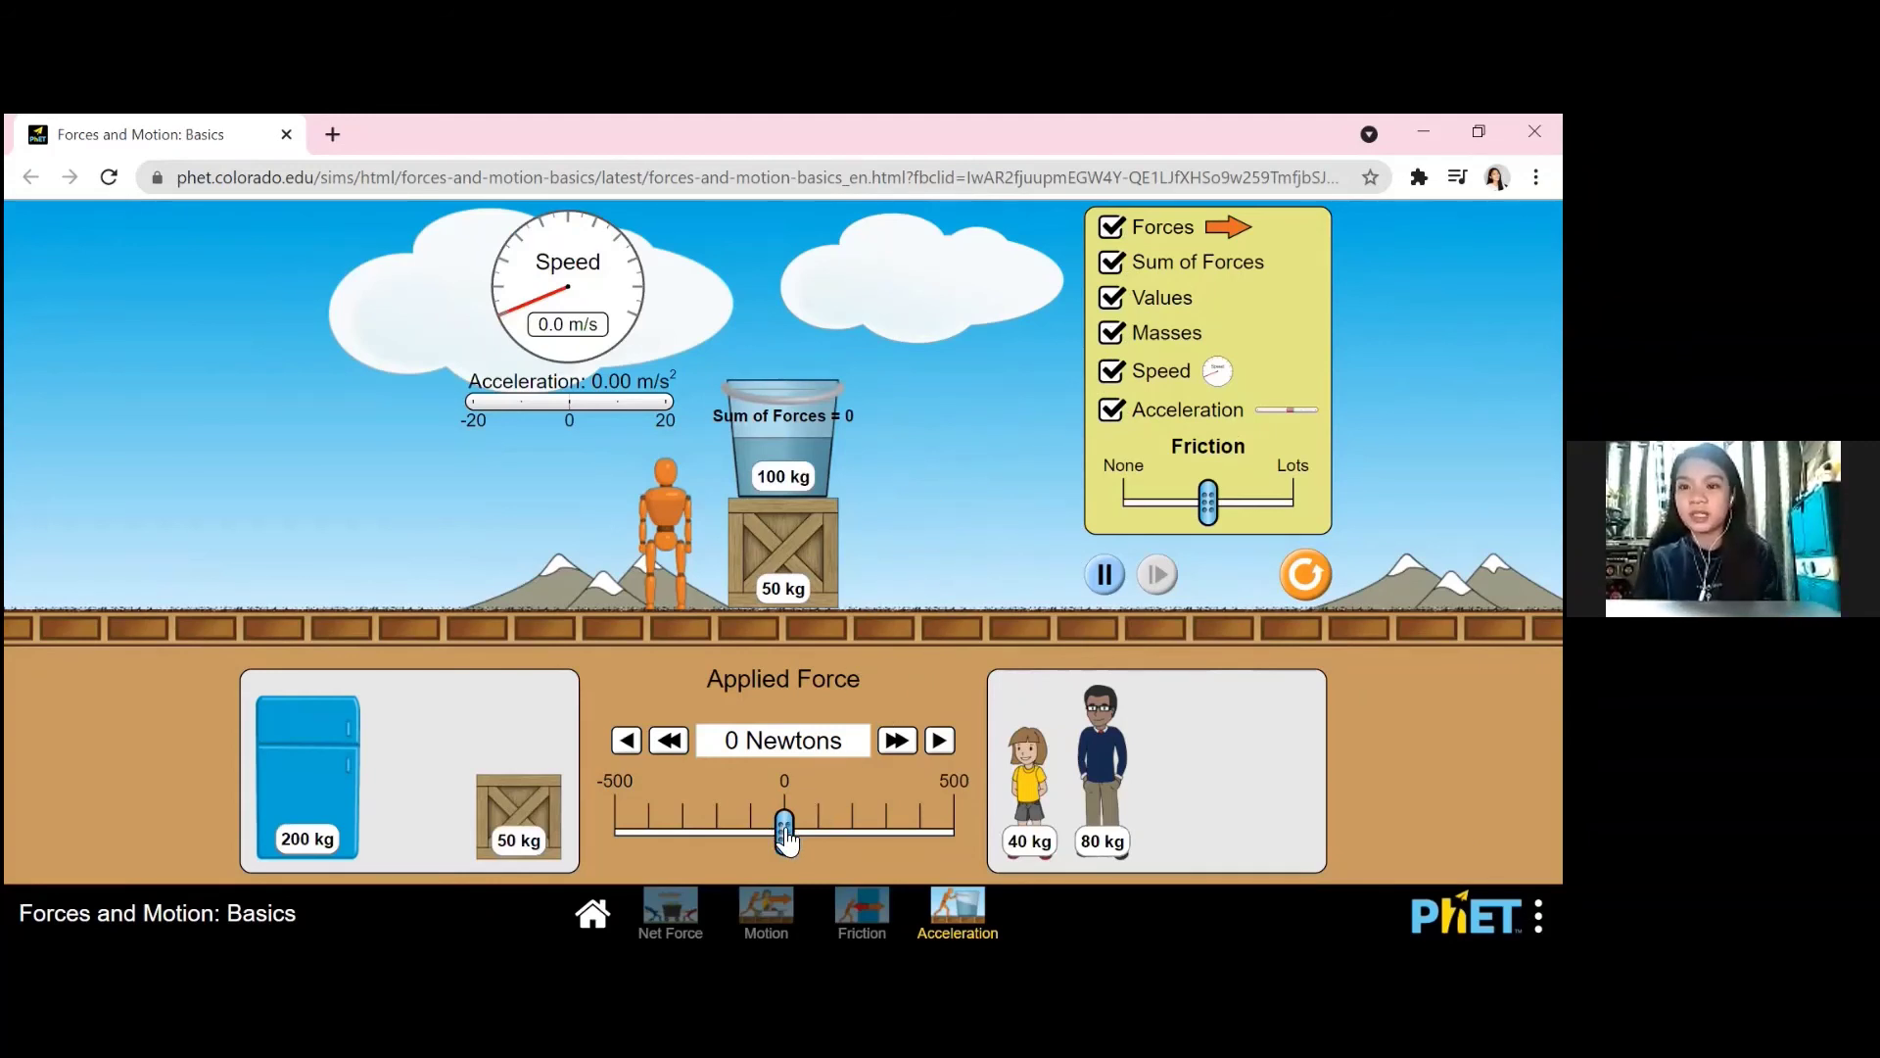
- Push the crate and water bucket with 500 Newtons, and repeat the push with the girl seated on the bucket
drag(791, 844, 965, 840)
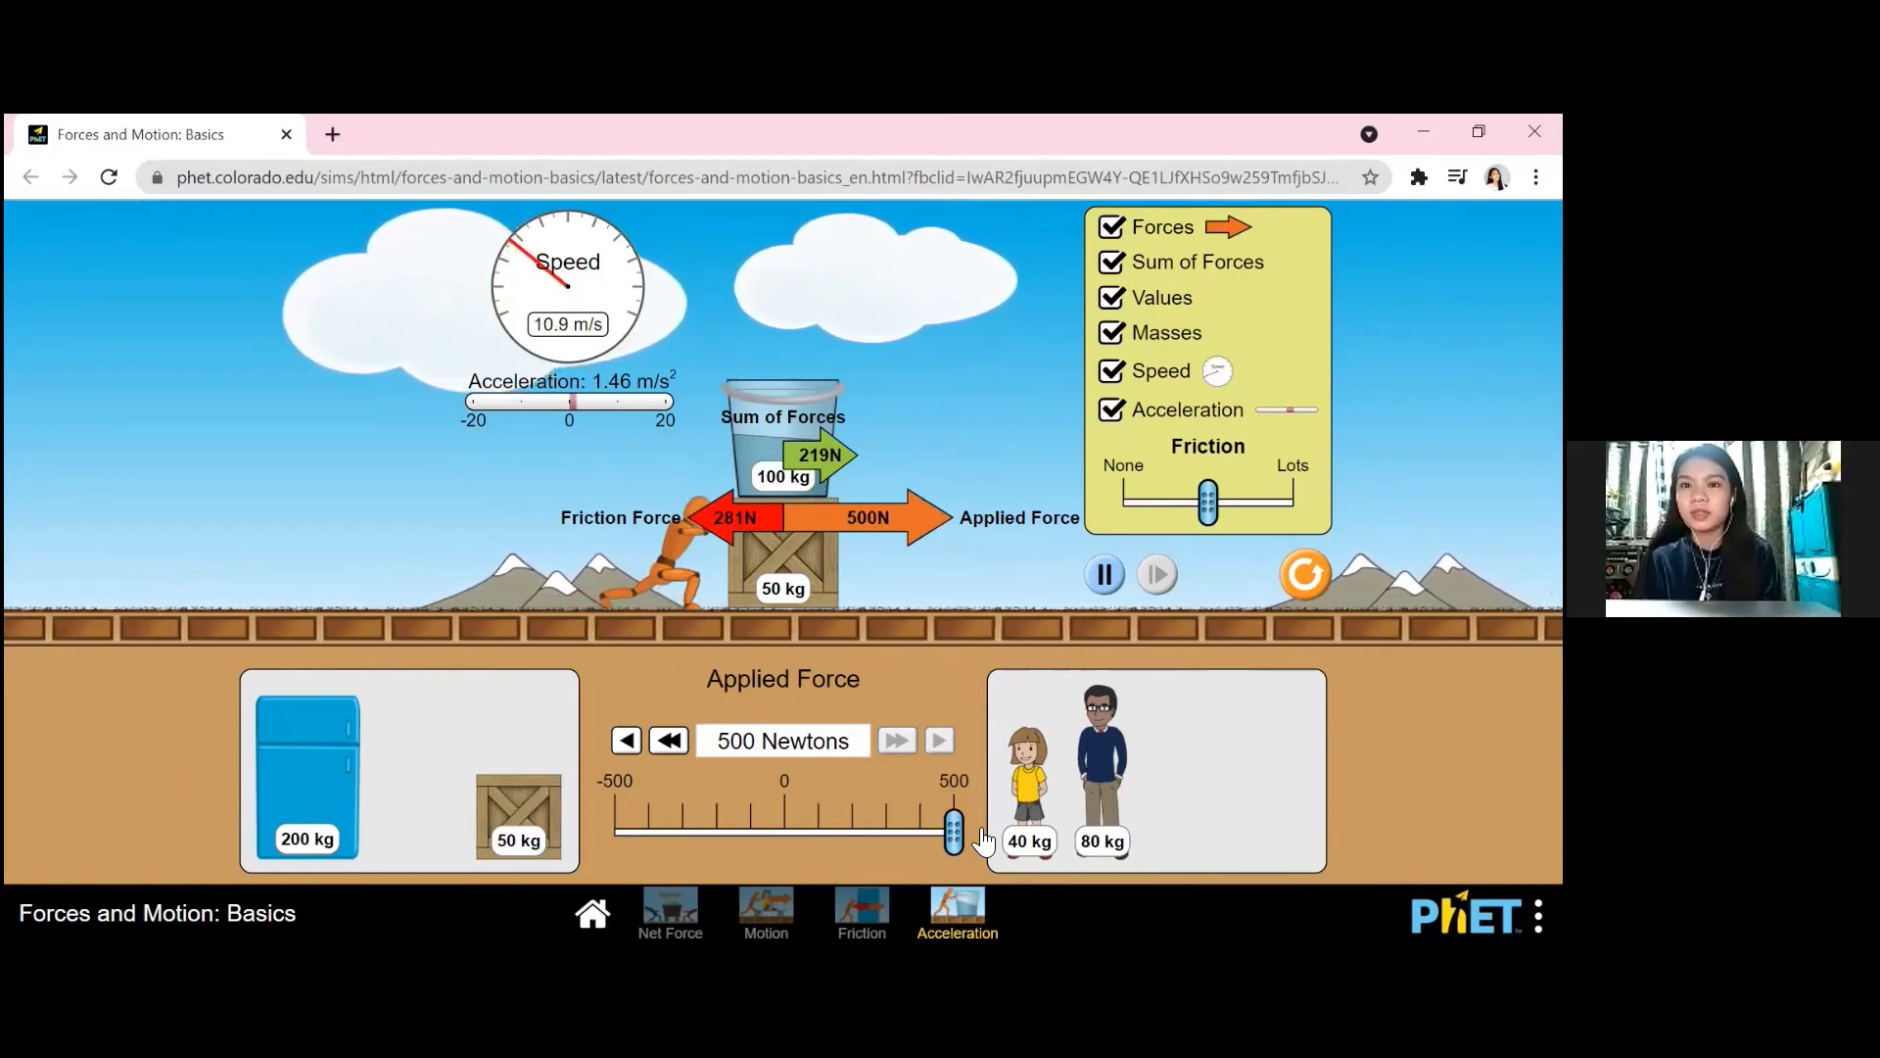
drag(954, 833, 785, 832)
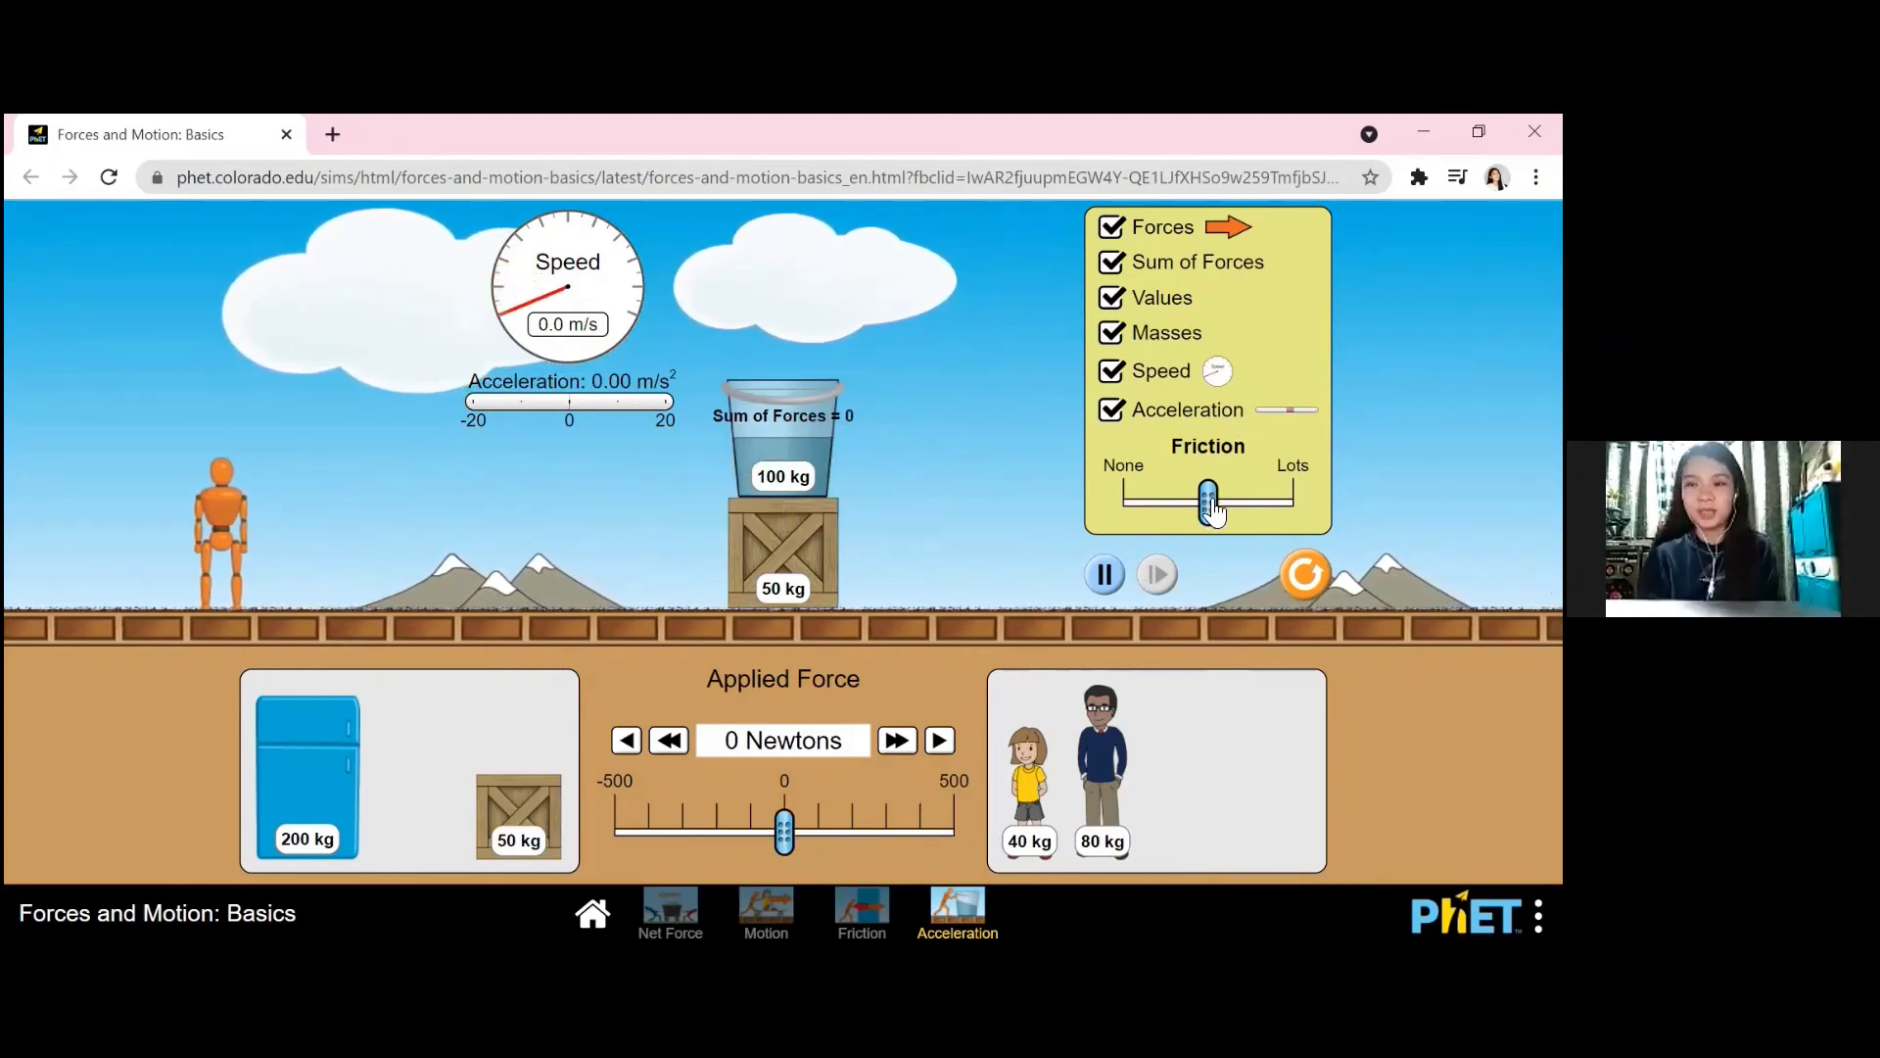
drag(1002, 778, 762, 402)
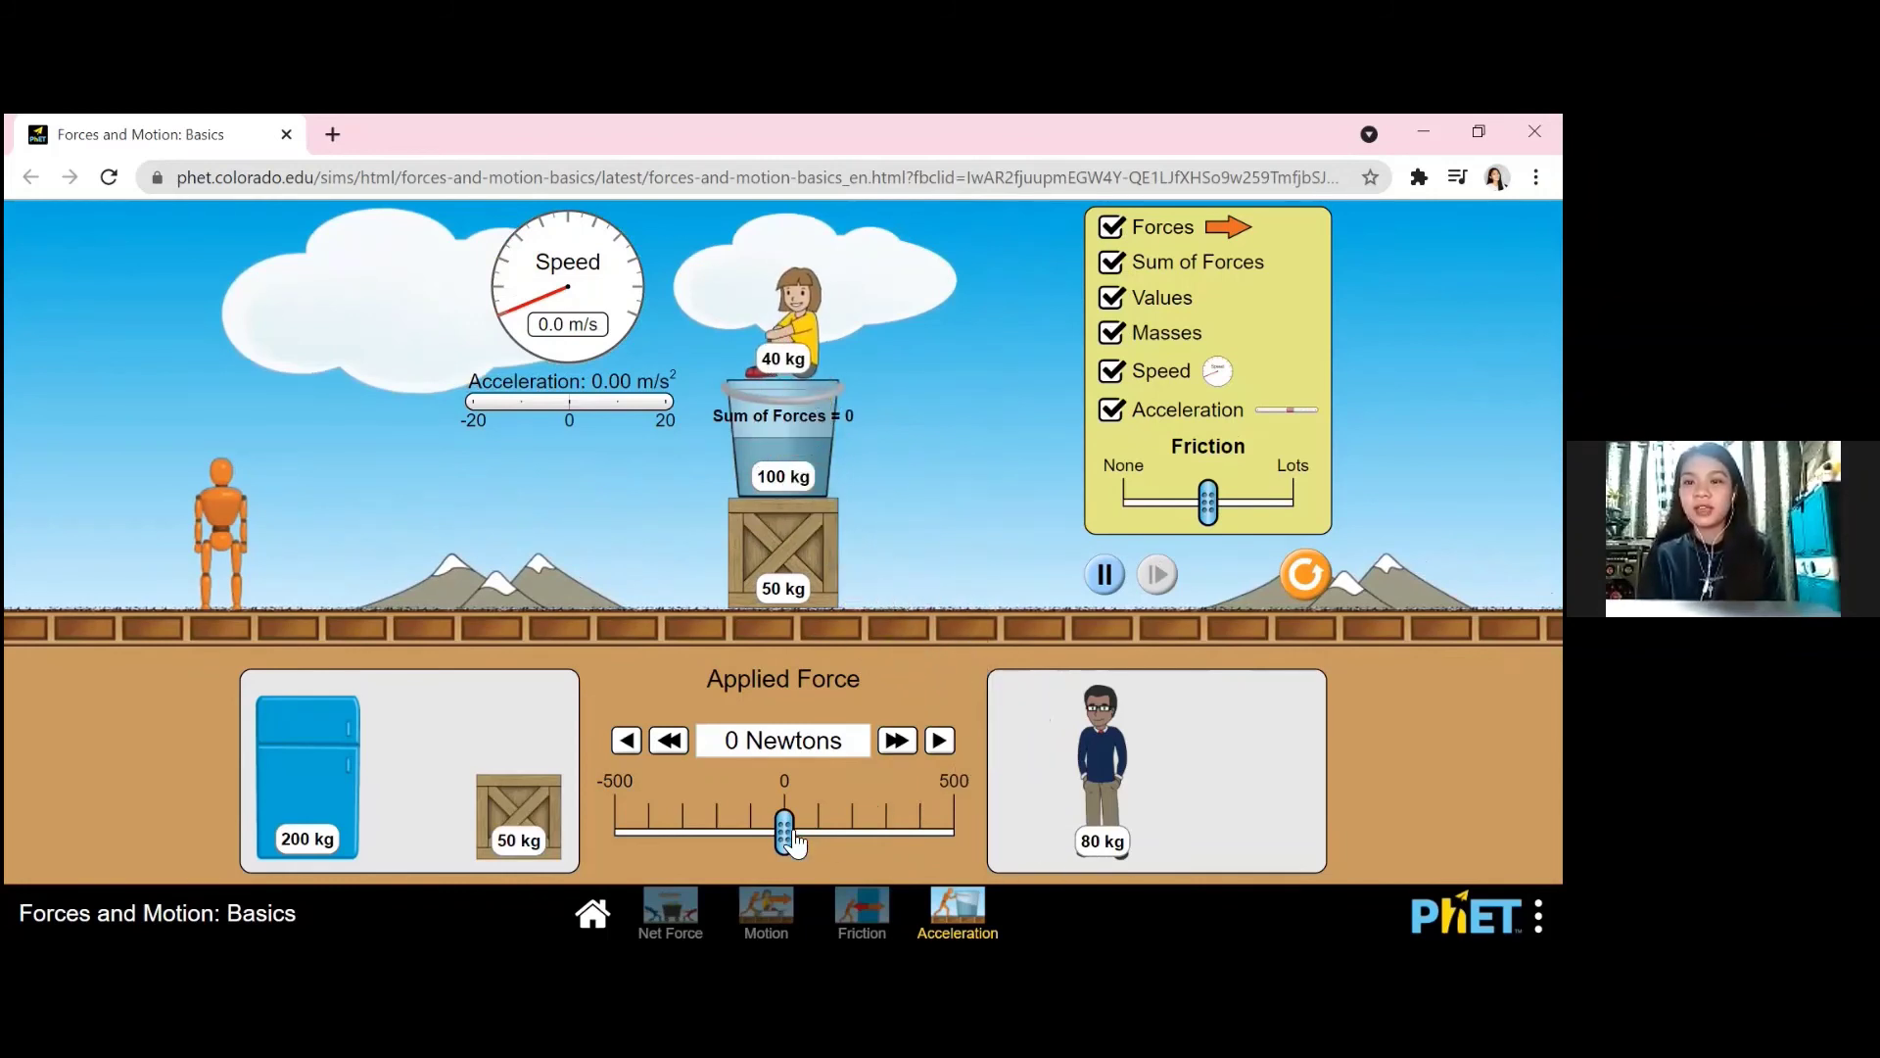
drag(794, 843, 962, 840)
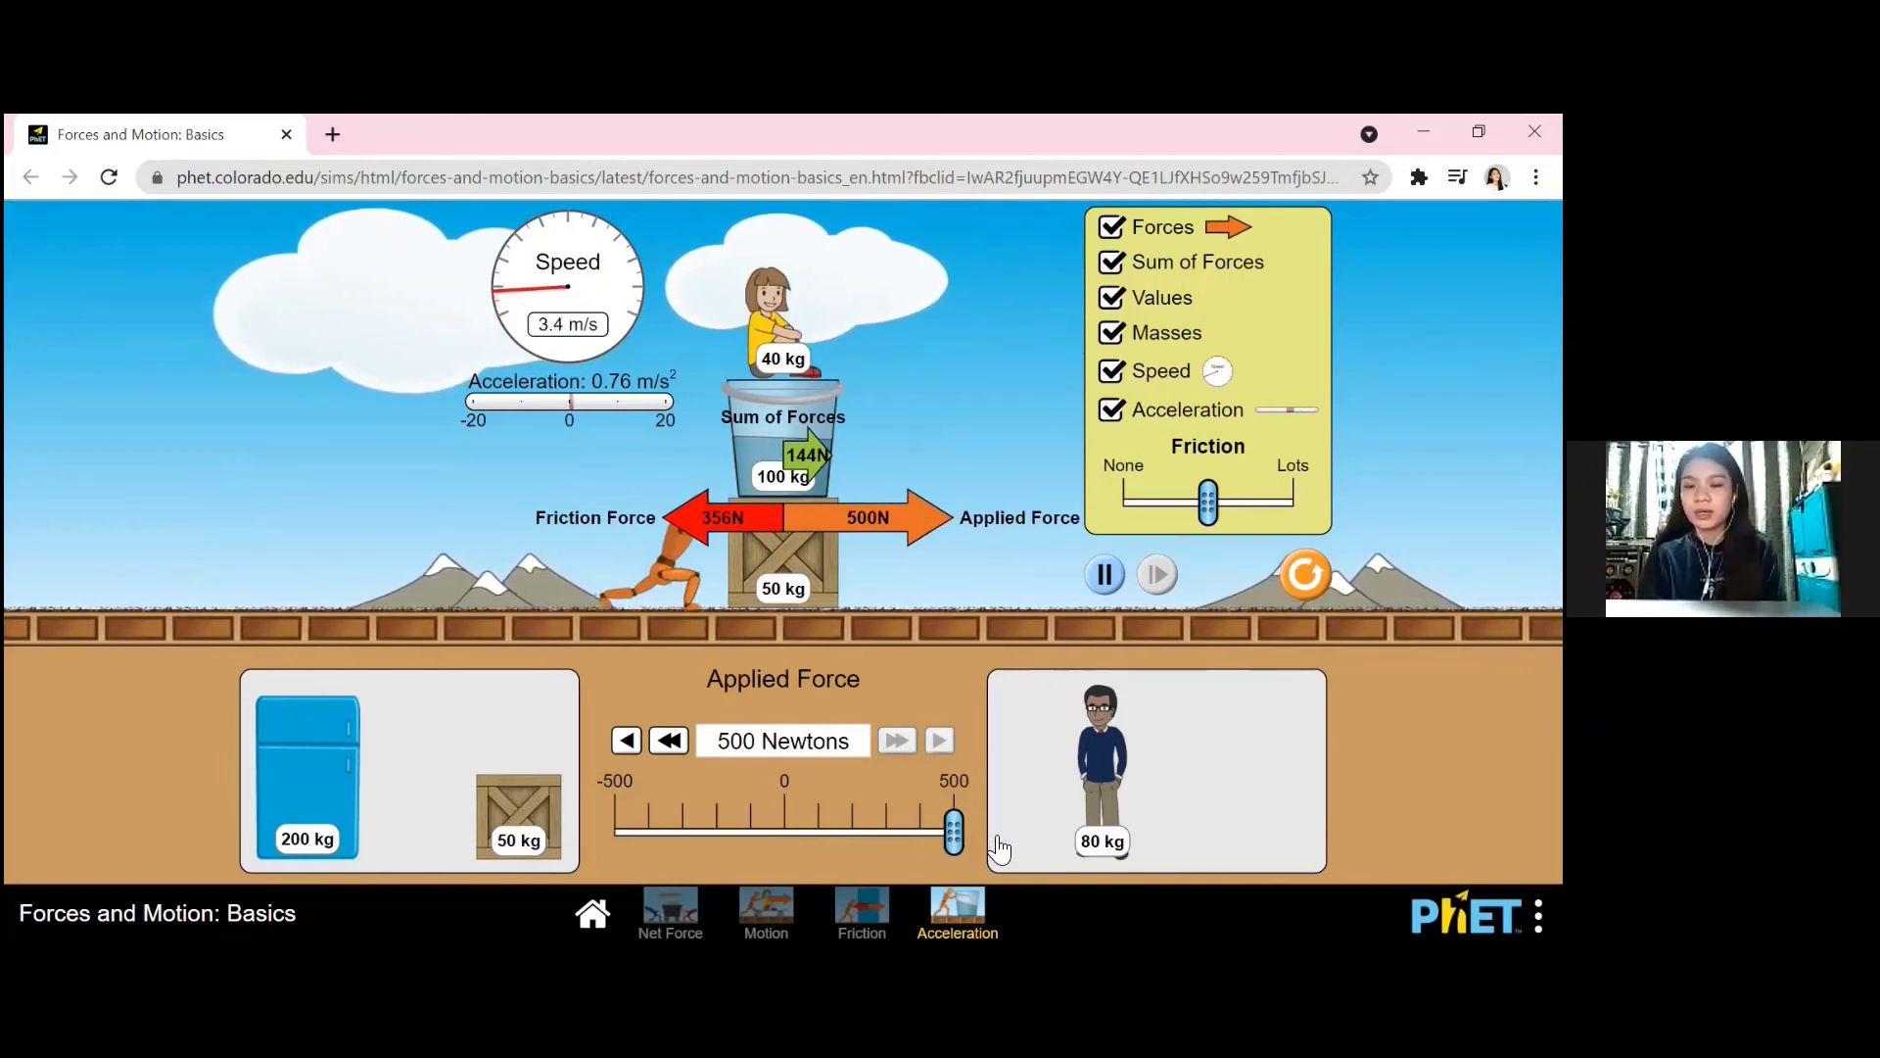
drag(999, 847, 997, 842)
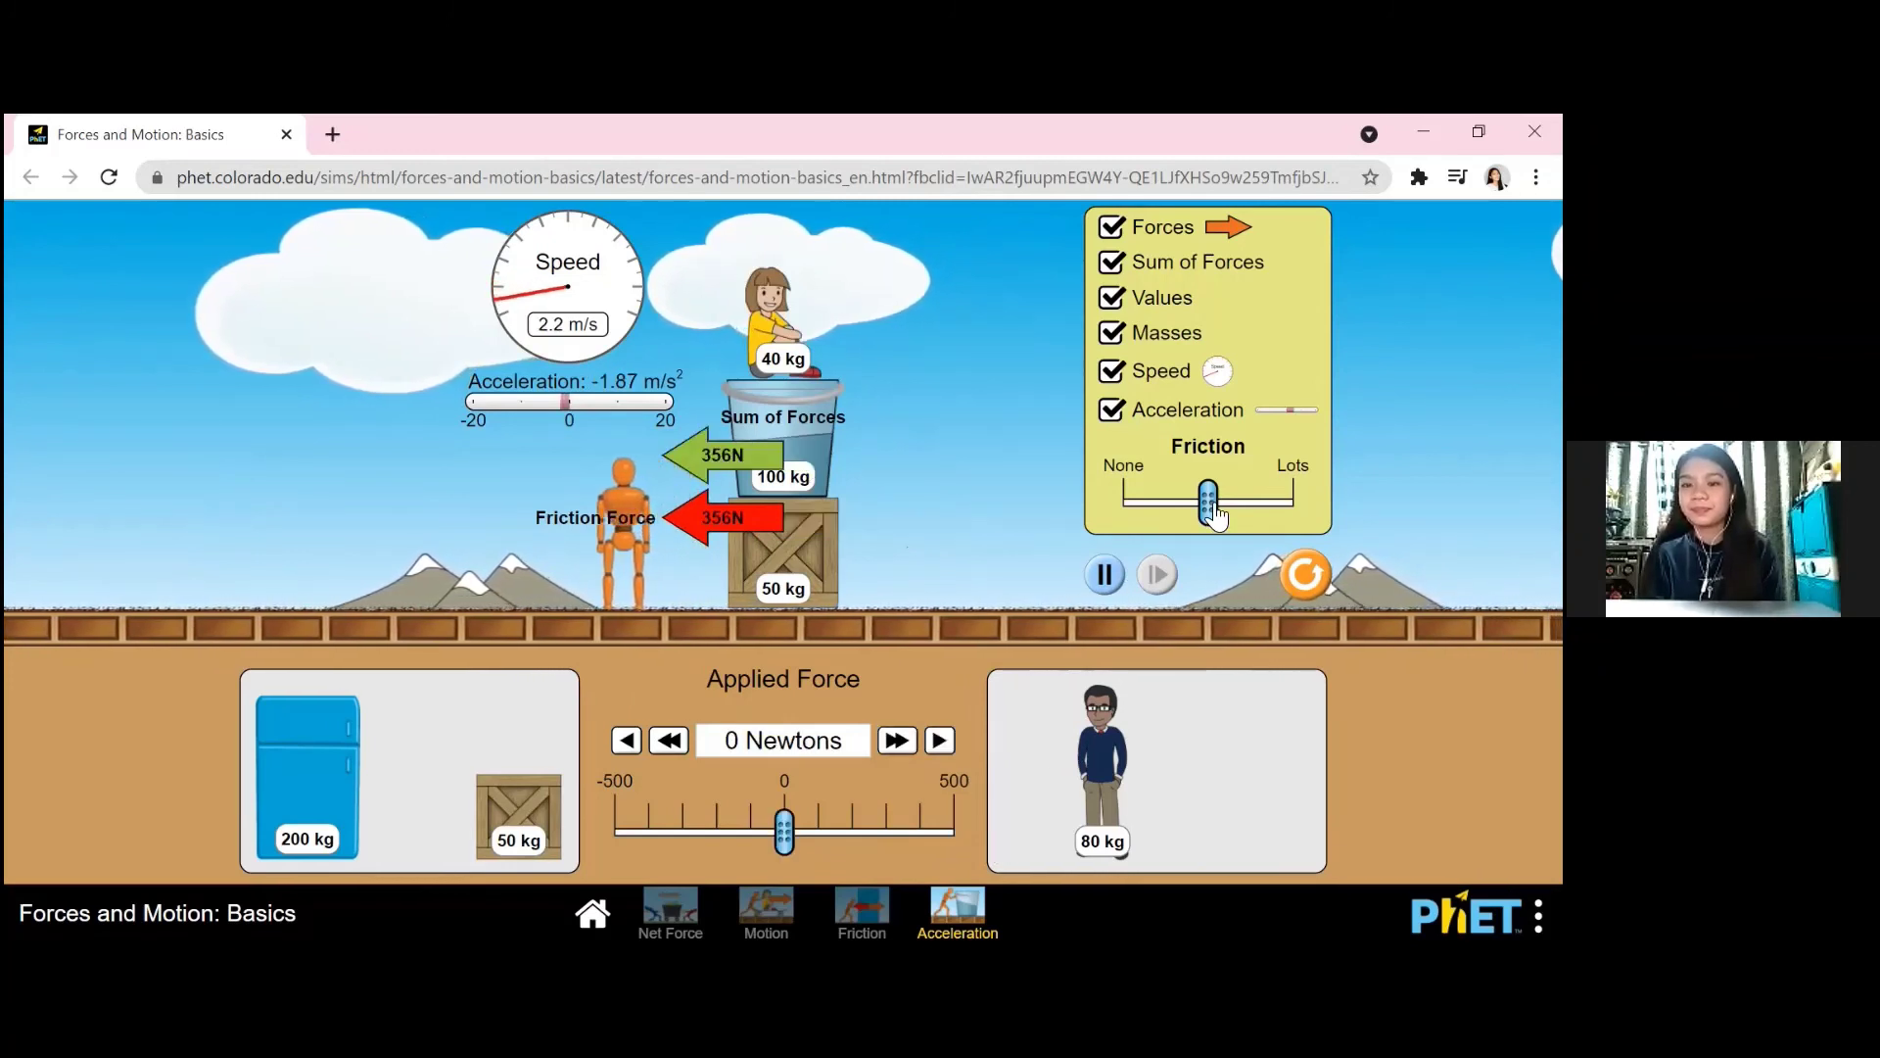
- Set friction to None and push the crate, bucket and girl with 500 Newtons, followed by a weaker push
drag(1206, 505, 1093, 509)
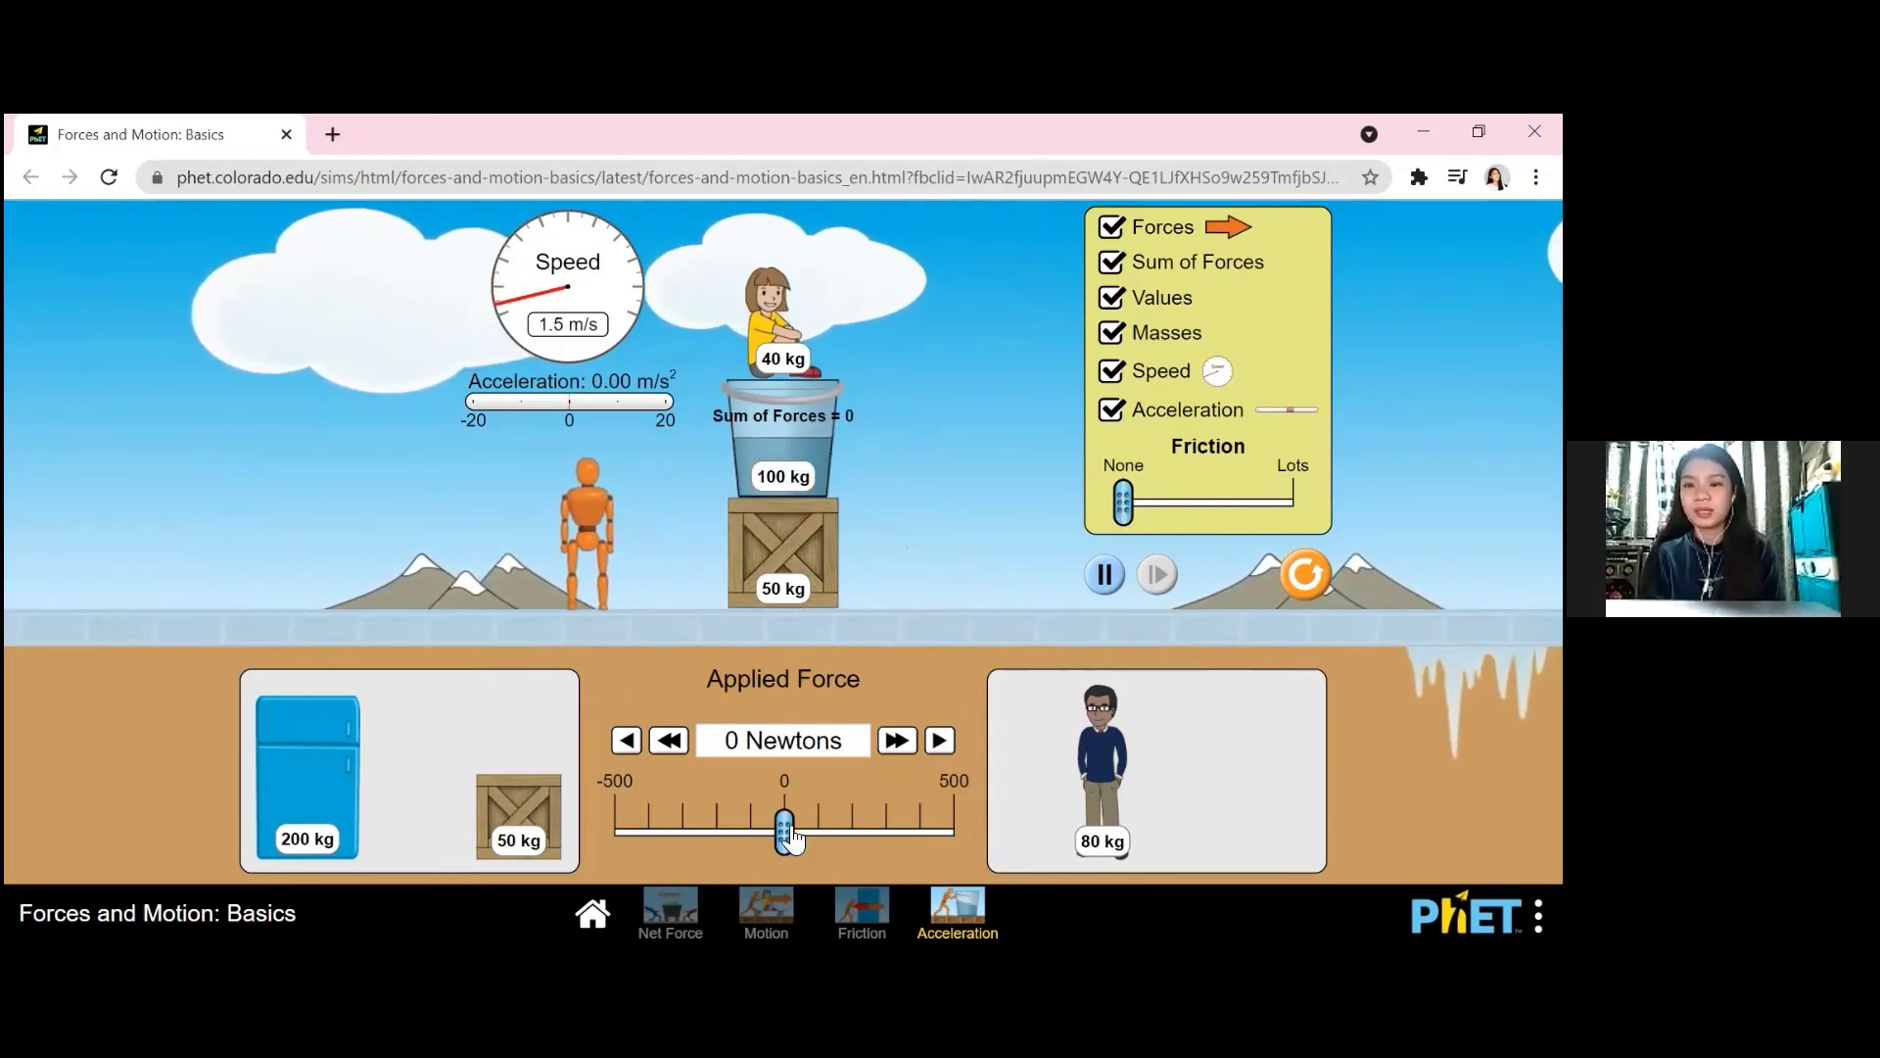
drag(791, 840, 971, 852)
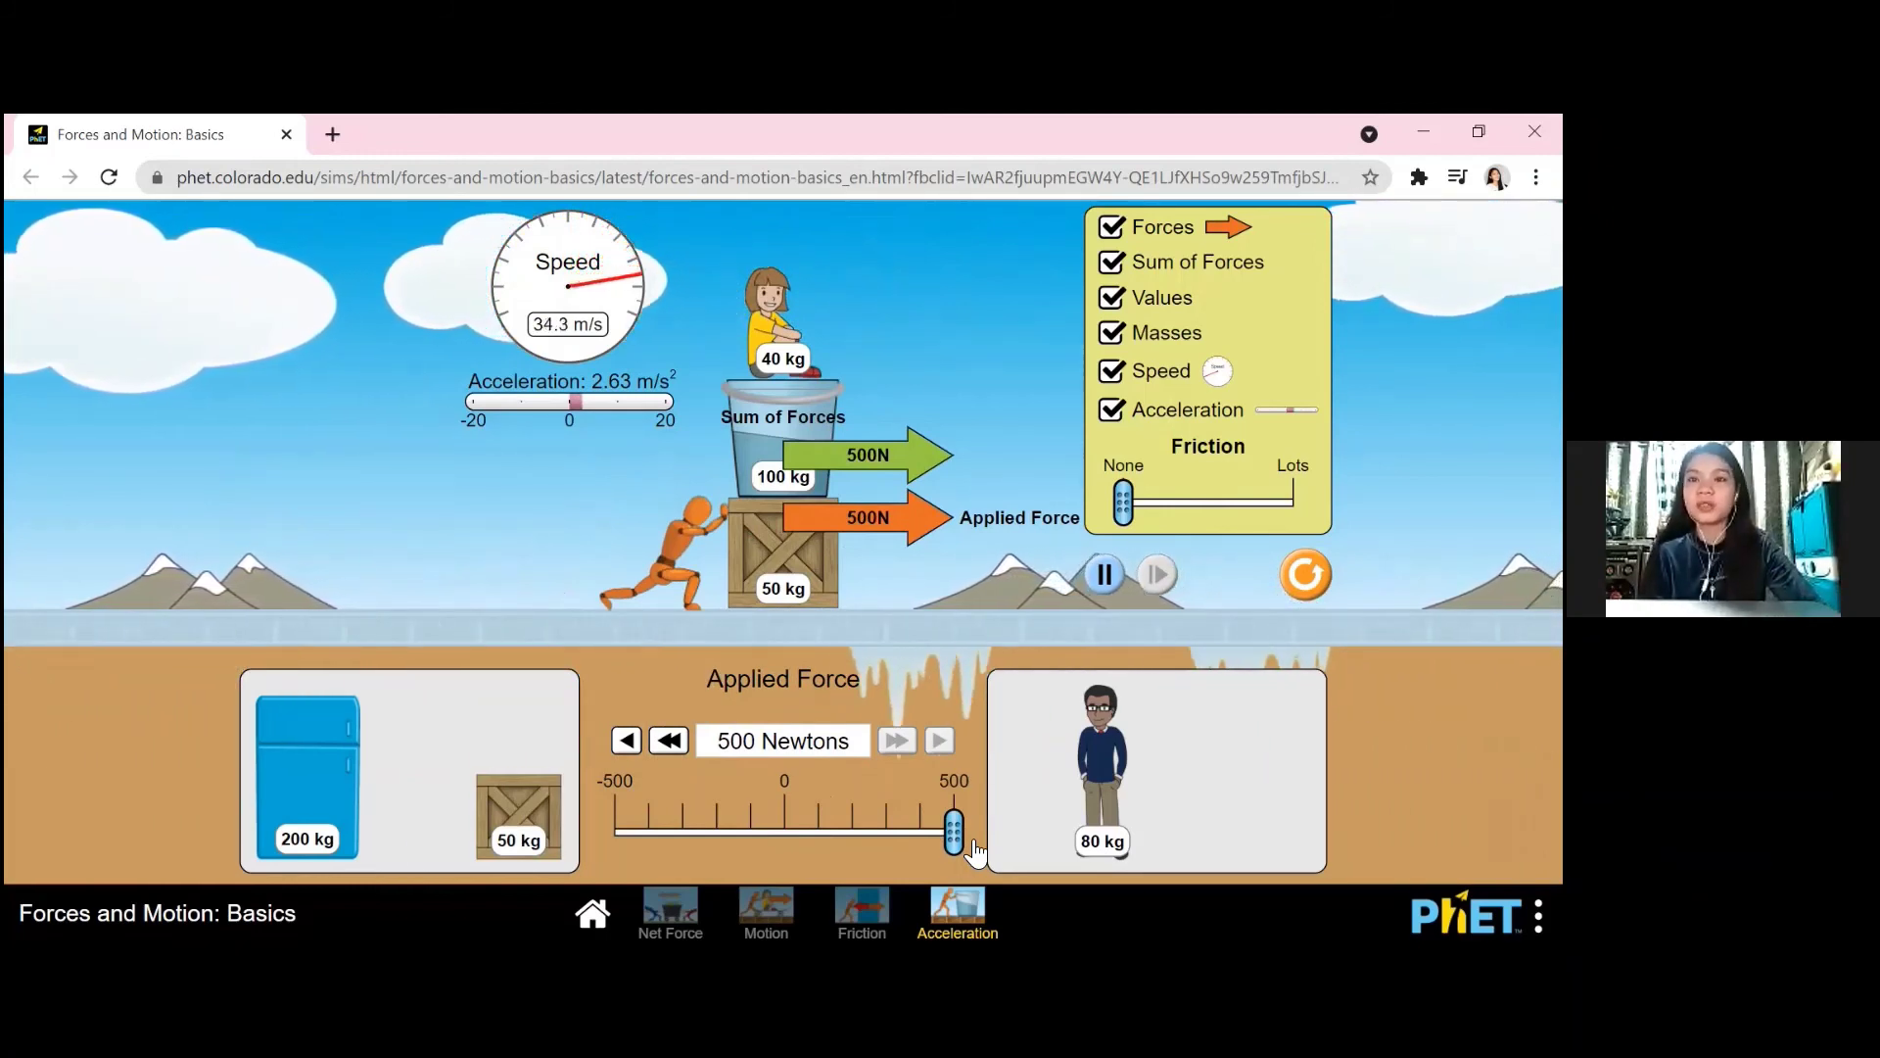
click(955, 833)
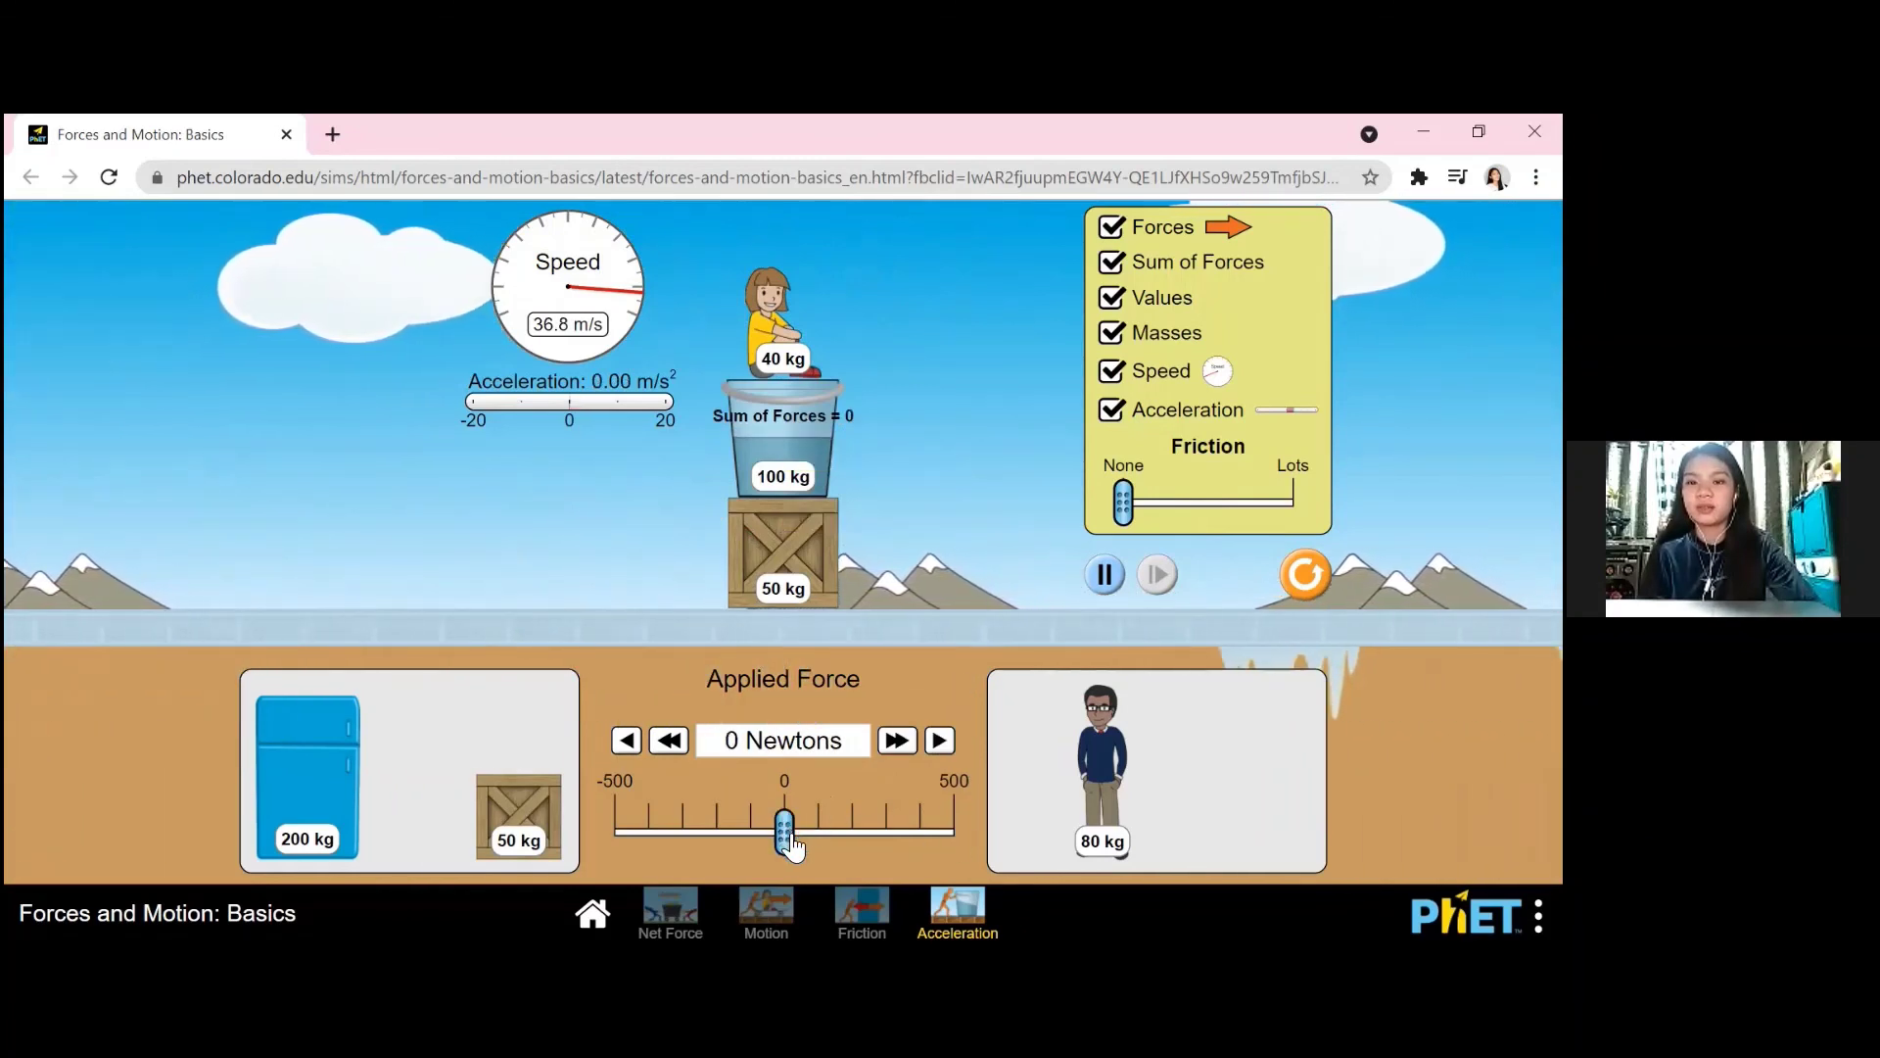
drag(785, 833, 883, 834)
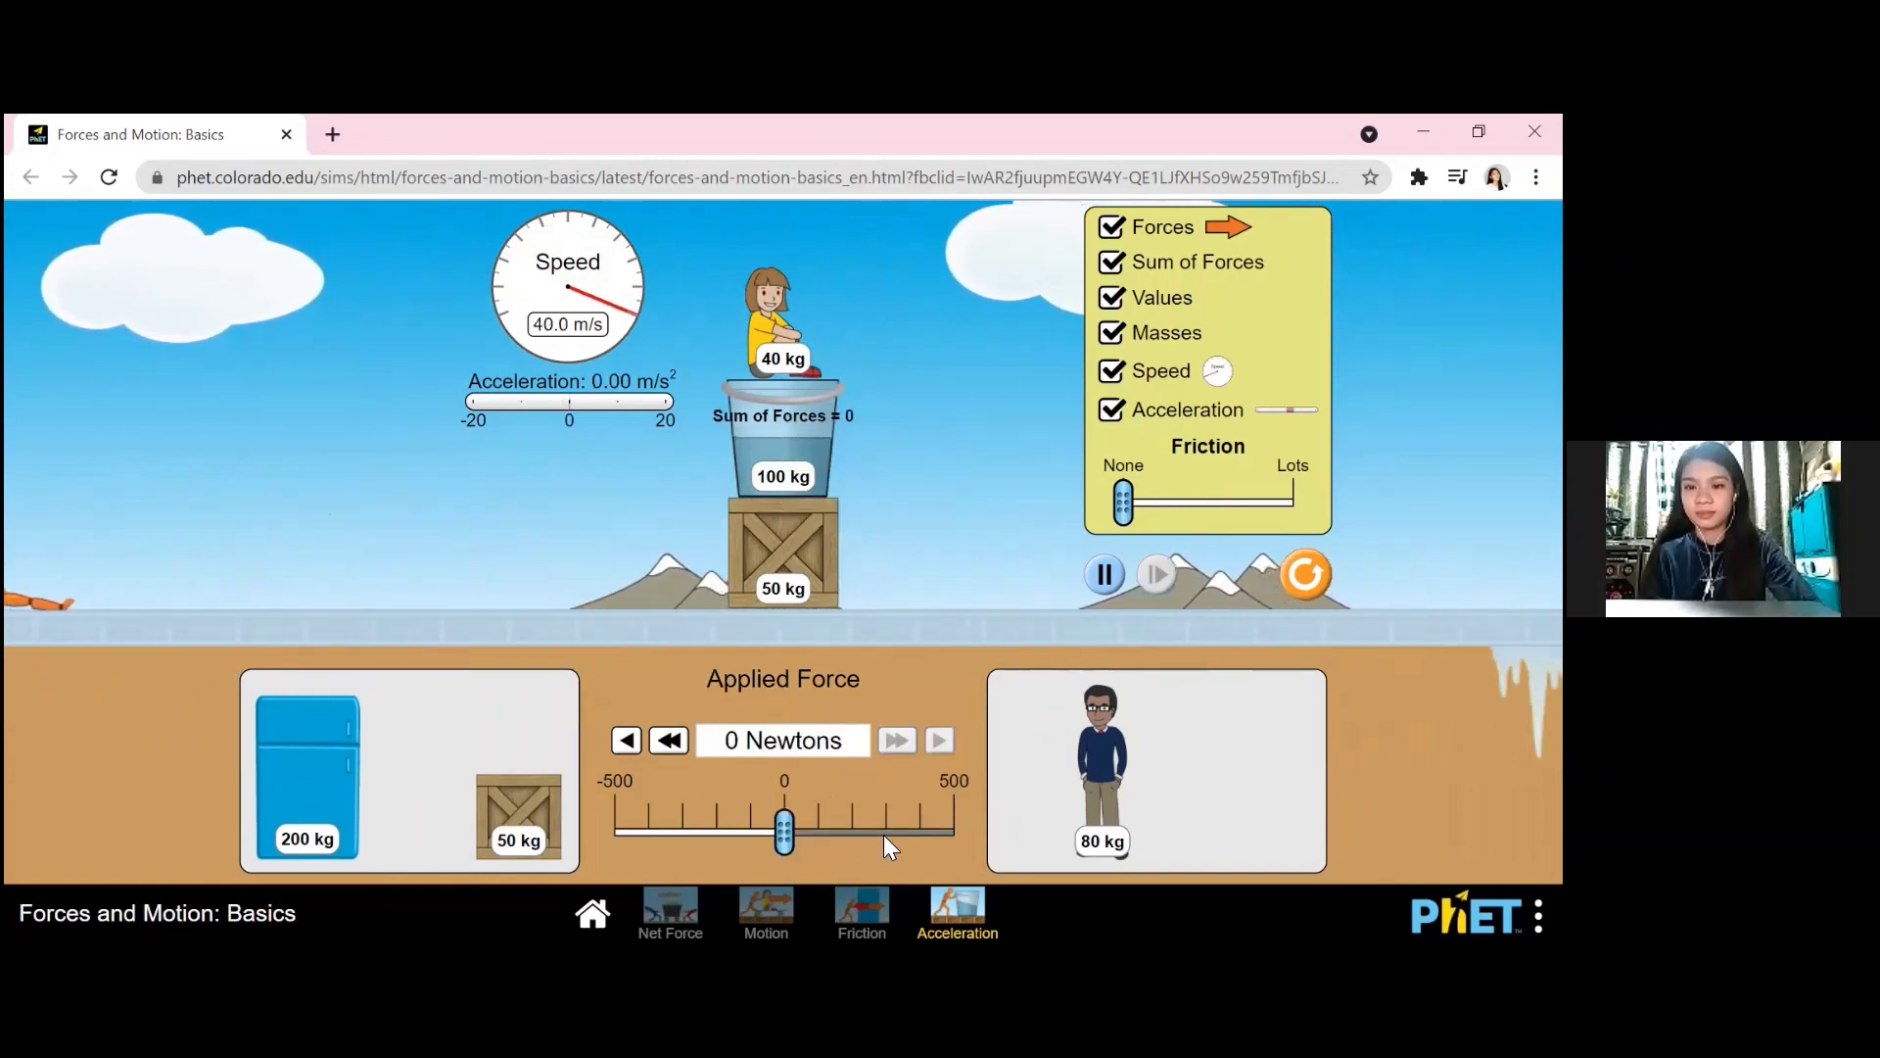